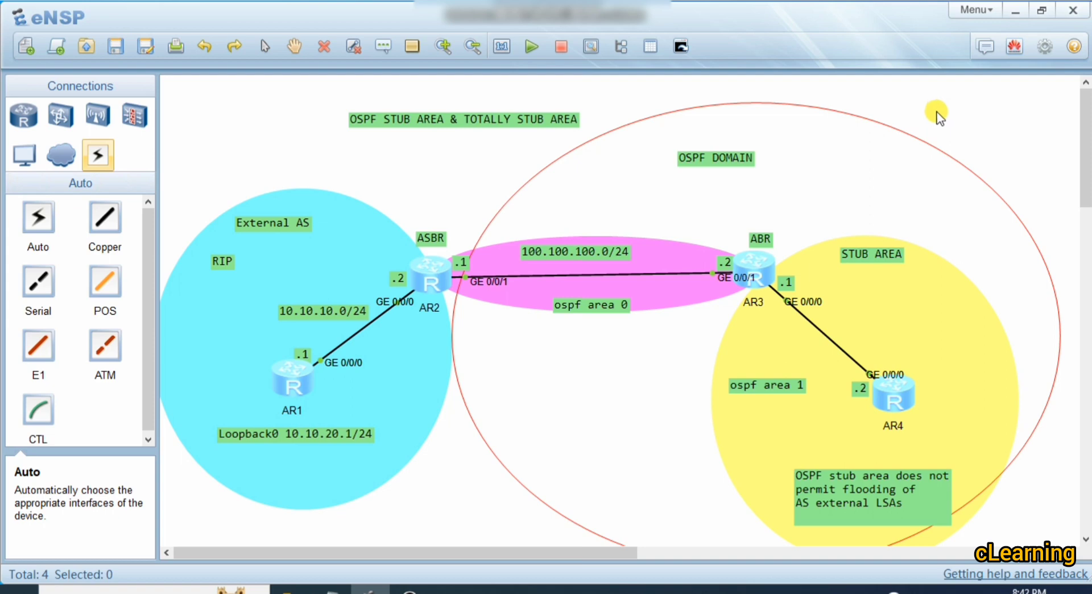
Switch to Notepad and review the LSA Type 1 and Type 2 entries, relating them to the eNSP topology
left_click(334, 590)
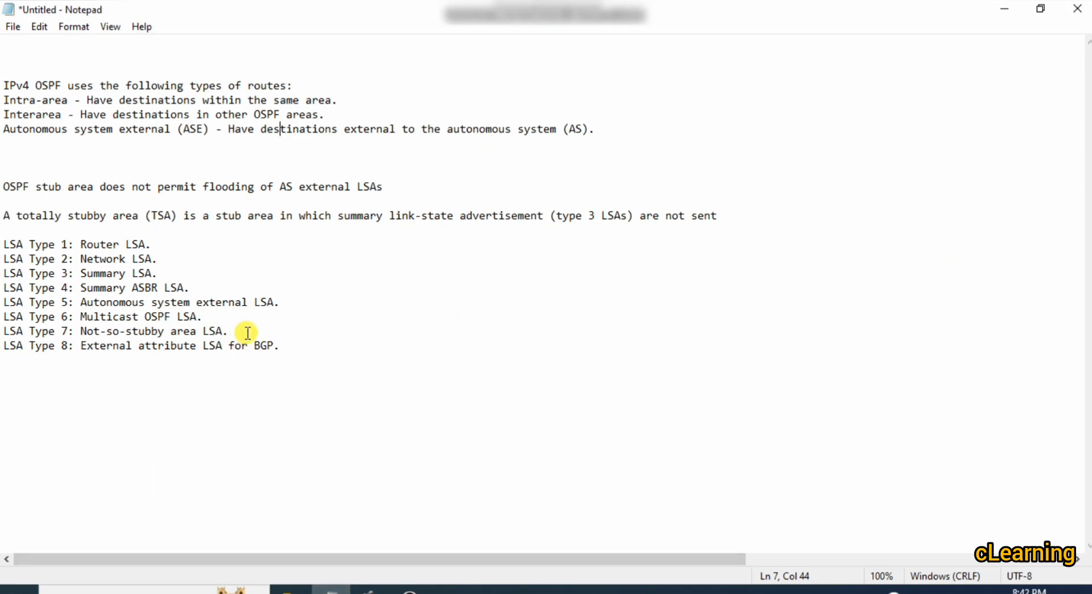
left_click_drag(7, 244, 301, 355)
left_click_drag(5, 245, 151, 246)
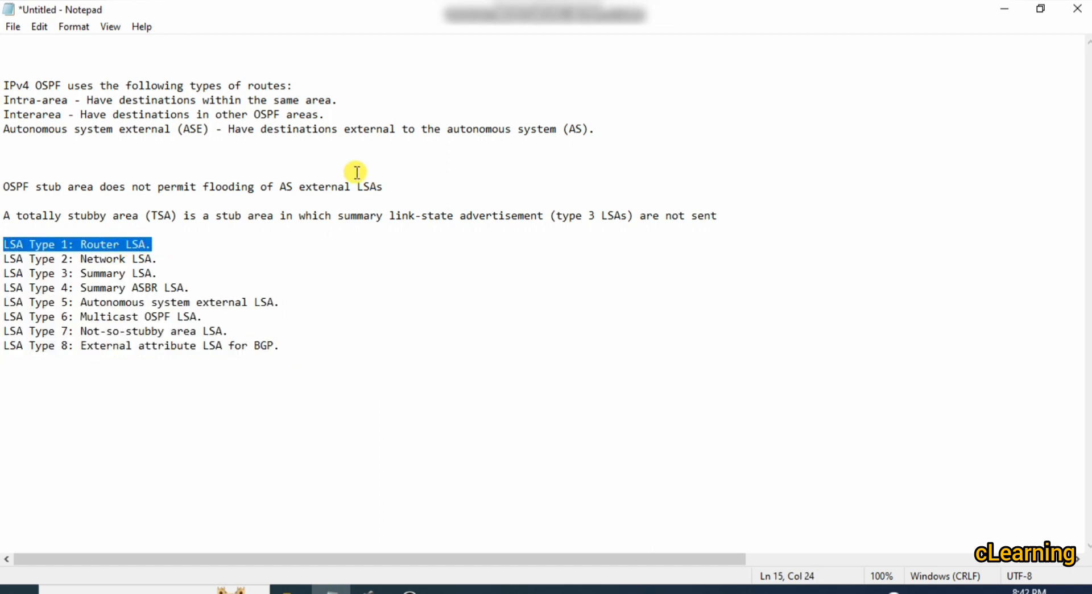
left_click_drag(7, 260, 191, 259)
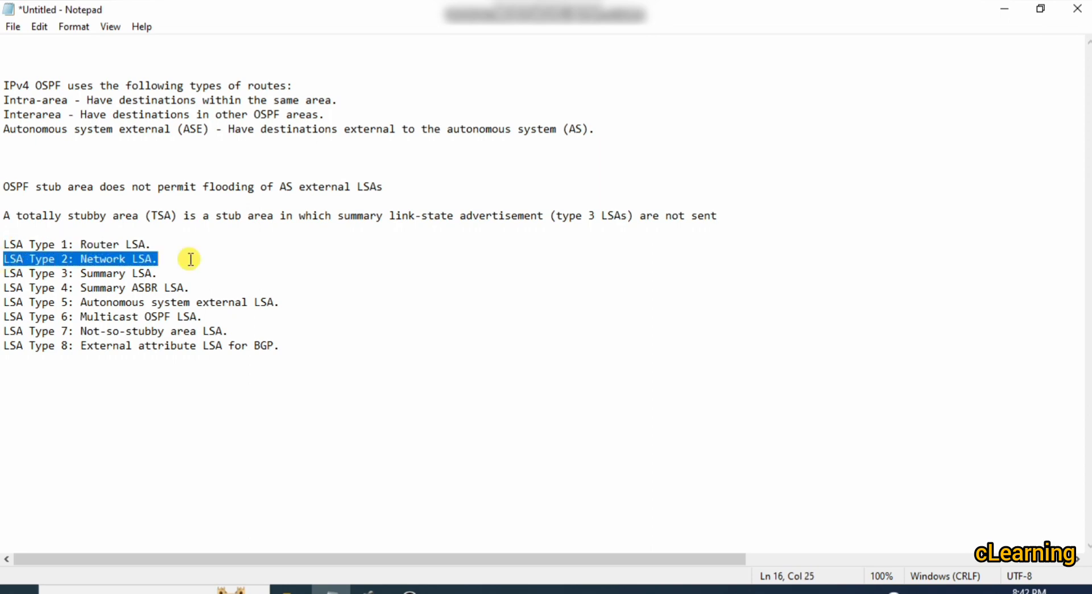
left_click(370, 589)
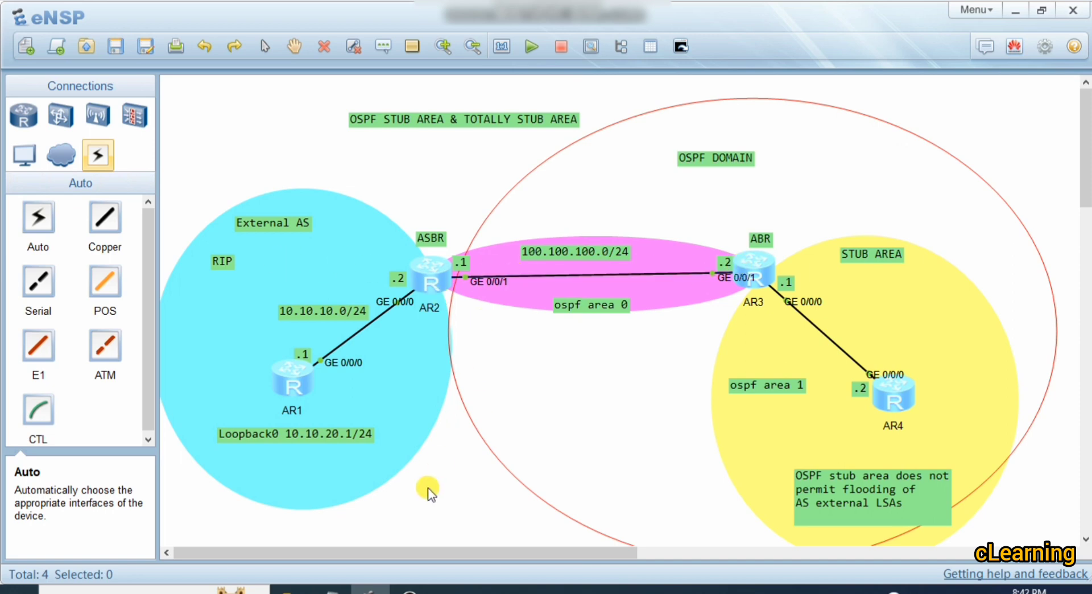
In the Notepad notes, change the LSA Type 3 entry to read "Summary/NETWORK LSA."
left_click(335, 589)
left_click(30, 268)
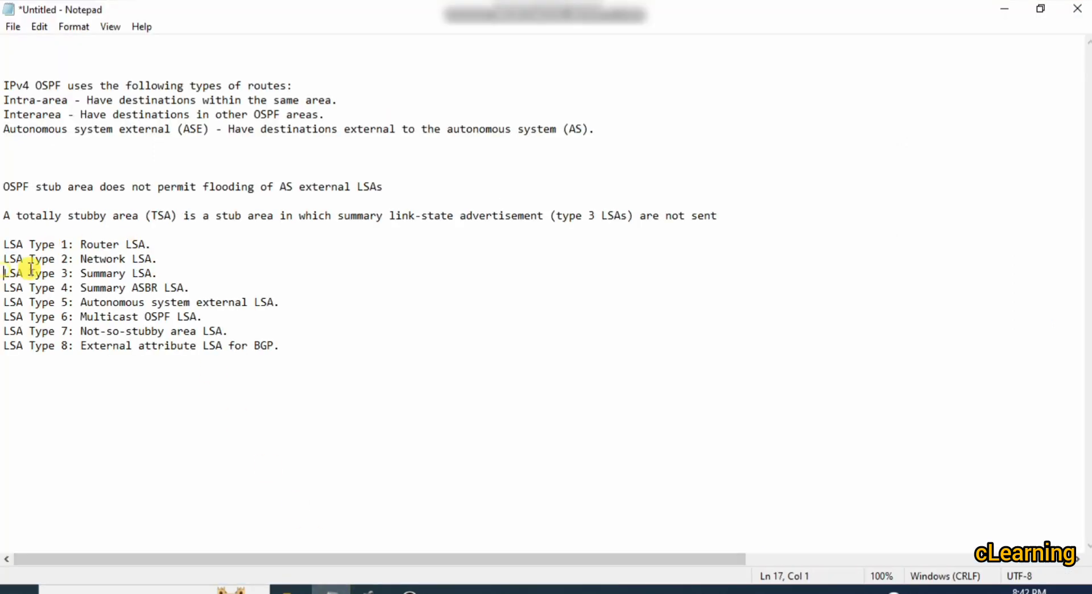
left_click_drag(30, 268, 169, 271)
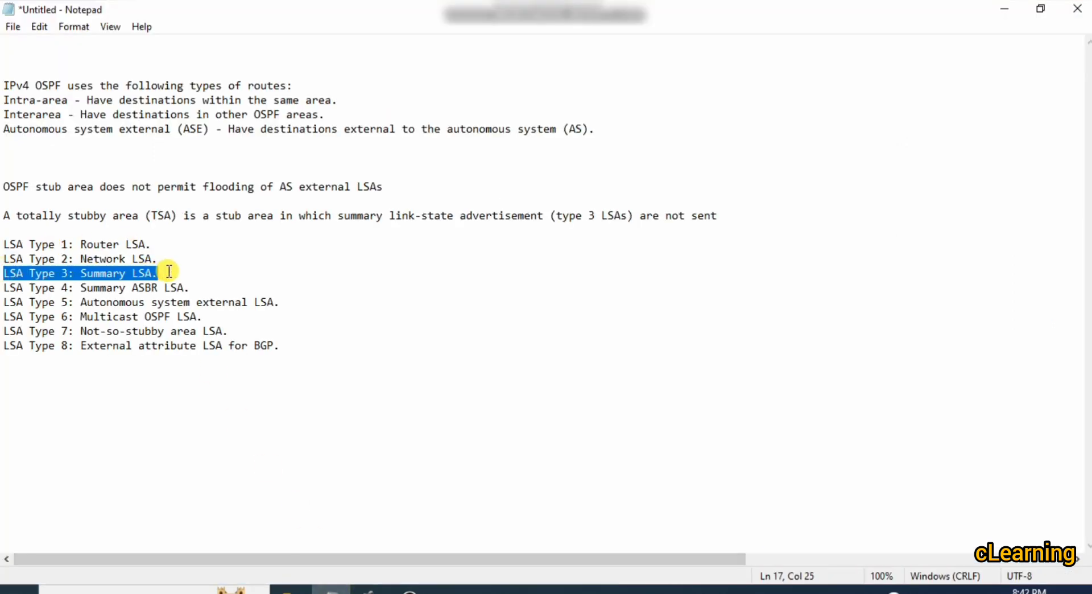
left_click(120, 275)
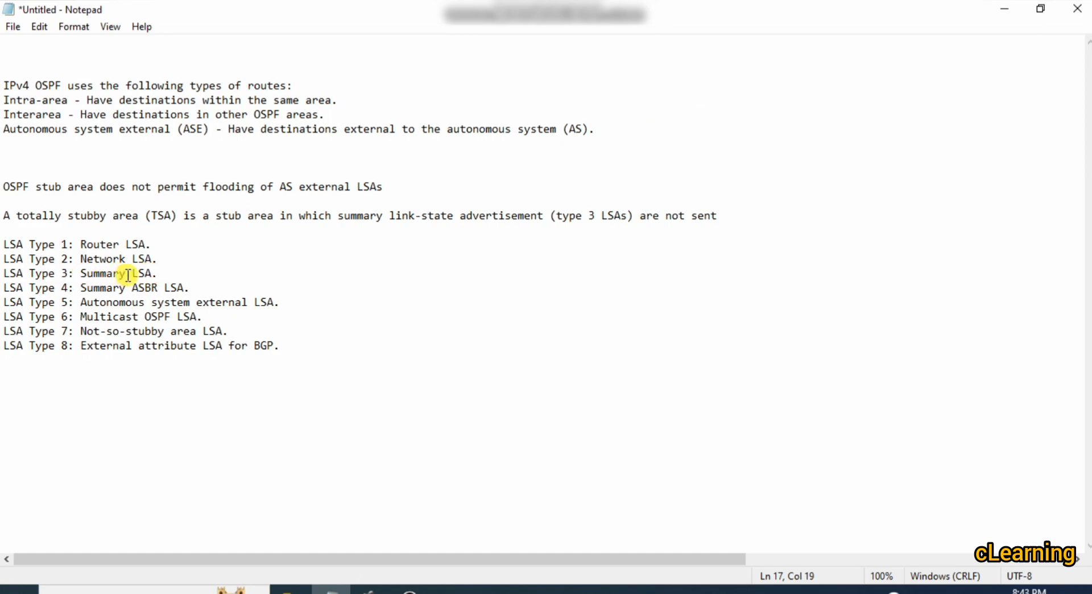
type("/")
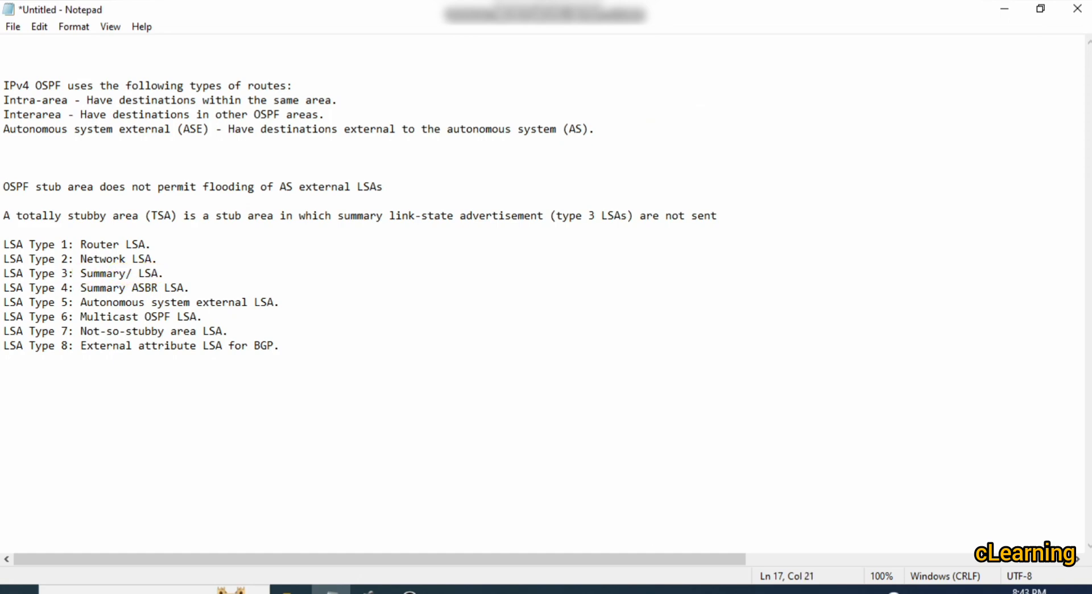
type("NETWORK")
left_click_drag(165, 274, 254, 279)
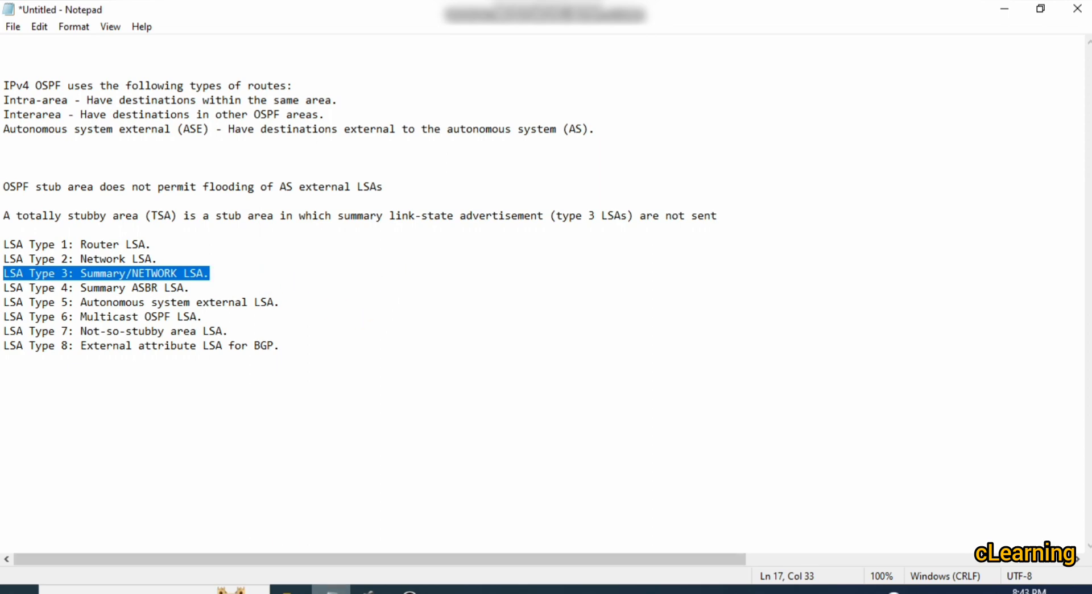
Check the topology in eNSP, and review the LSA Type 4 and Type 5 entries in the Notepad notes
left_click(366, 591)
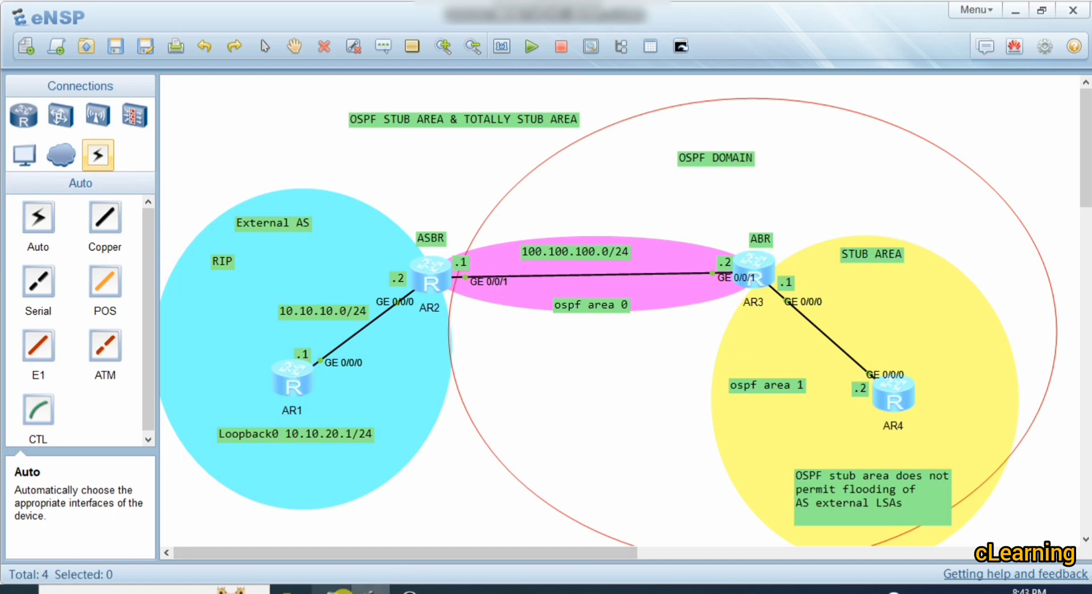
left_click(335, 588)
left_click_drag(3, 287, 212, 288)
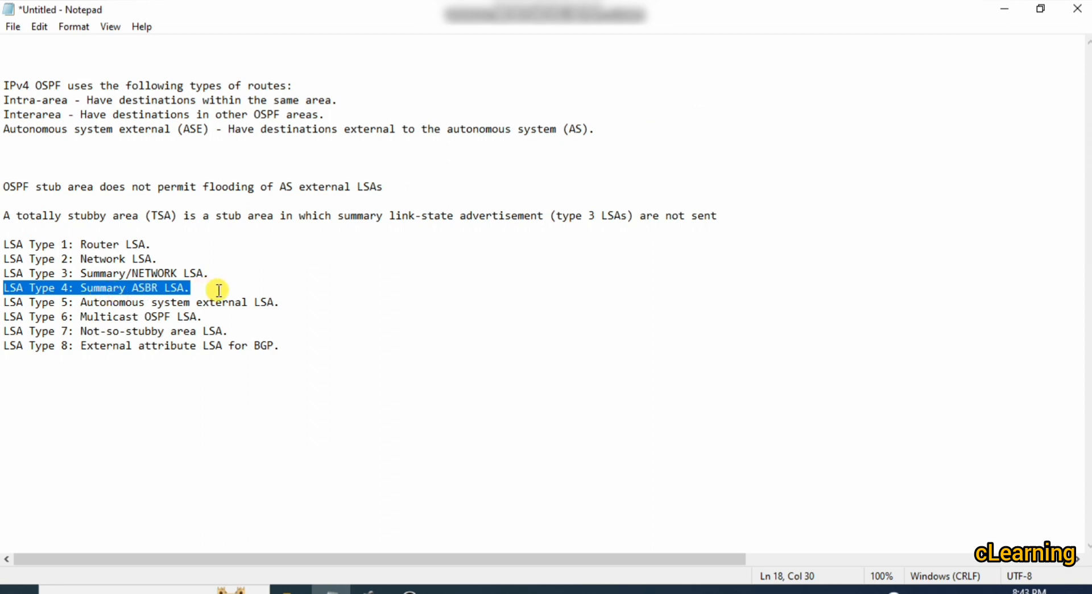
left_click(6, 304)
left_click_drag(5, 305, 82, 304)
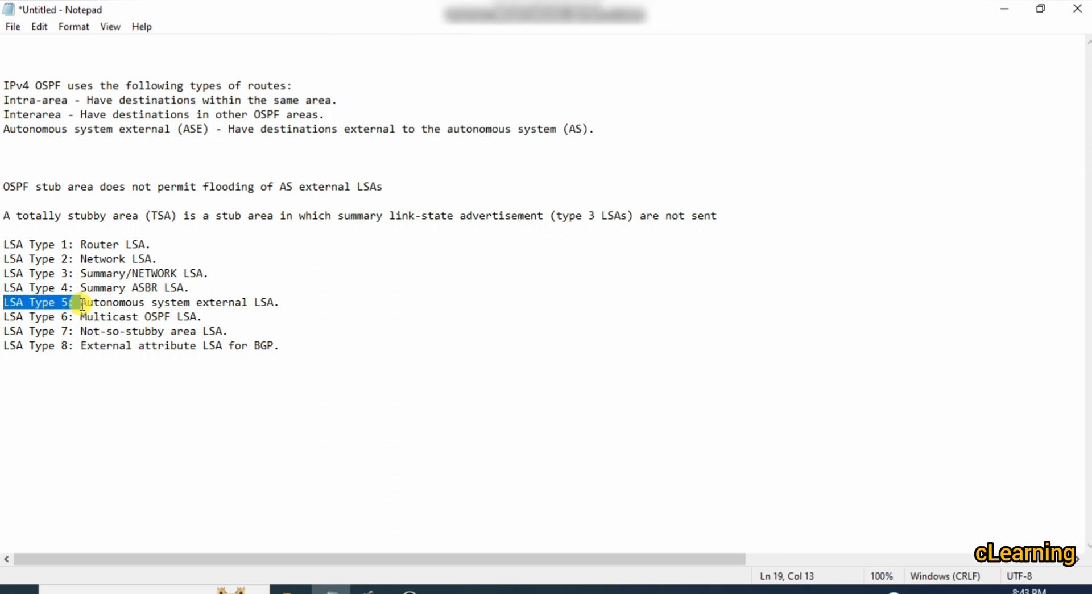
left_click(82, 304)
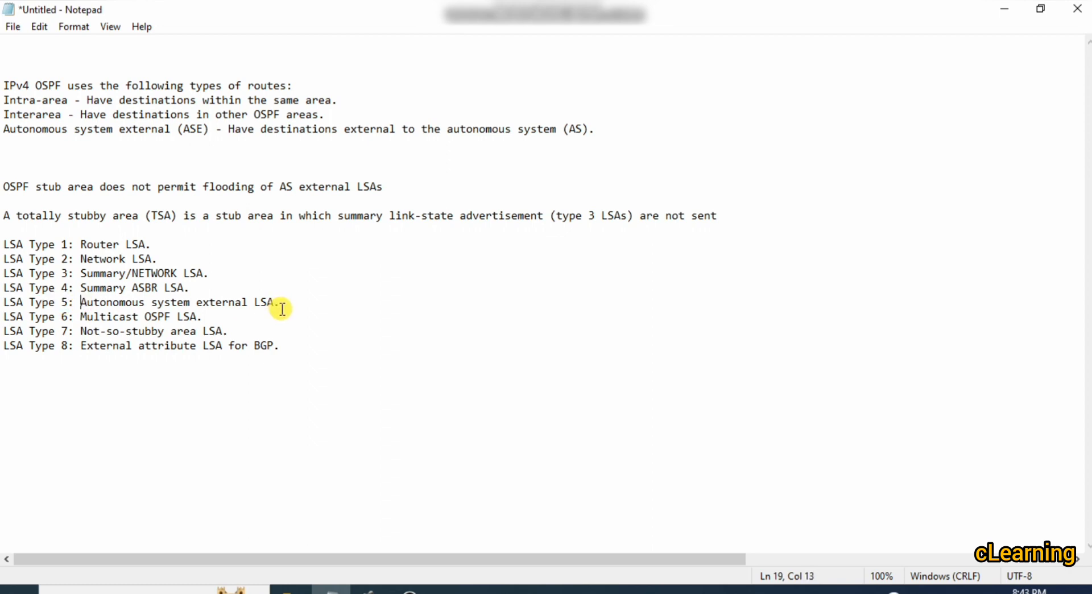
Switch to eNSP and nudge the ASBR label slightly upward above router AR2
left_click(370, 590)
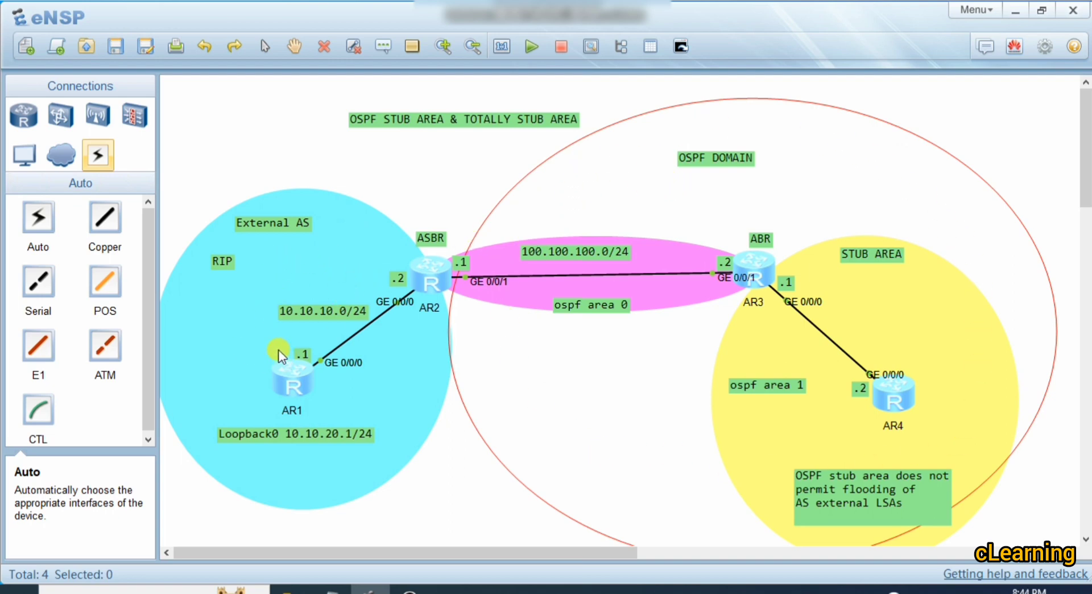
left_click_drag(429, 244, 429, 241)
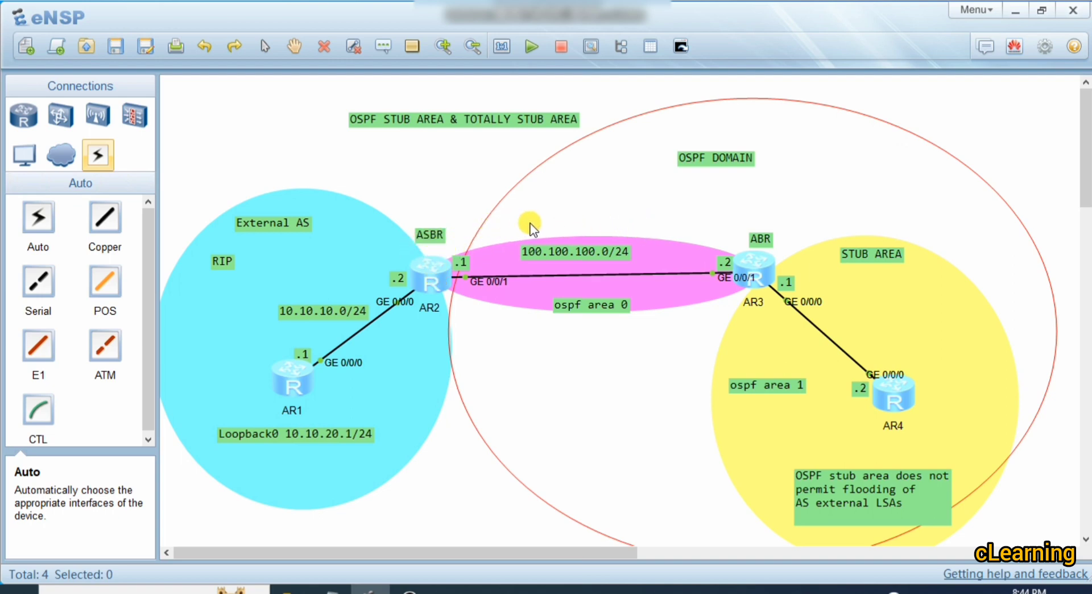
Switch to Notepad and review the LSA Type 6, 7 and 8 entries, followed by Types 1 through 5
left_click(328, 590)
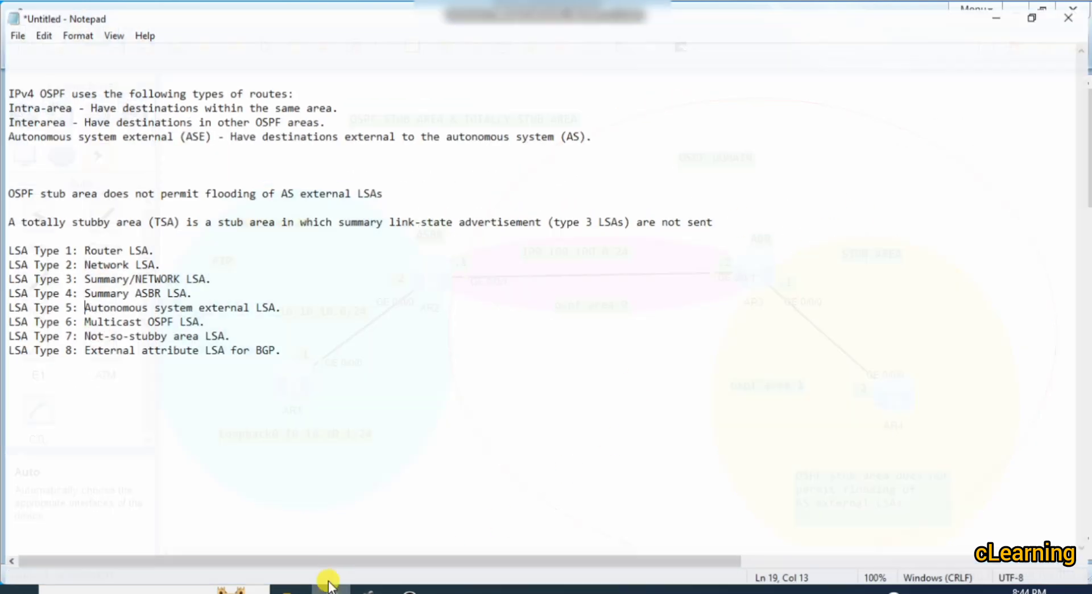
left_click_drag(11, 319, 130, 322)
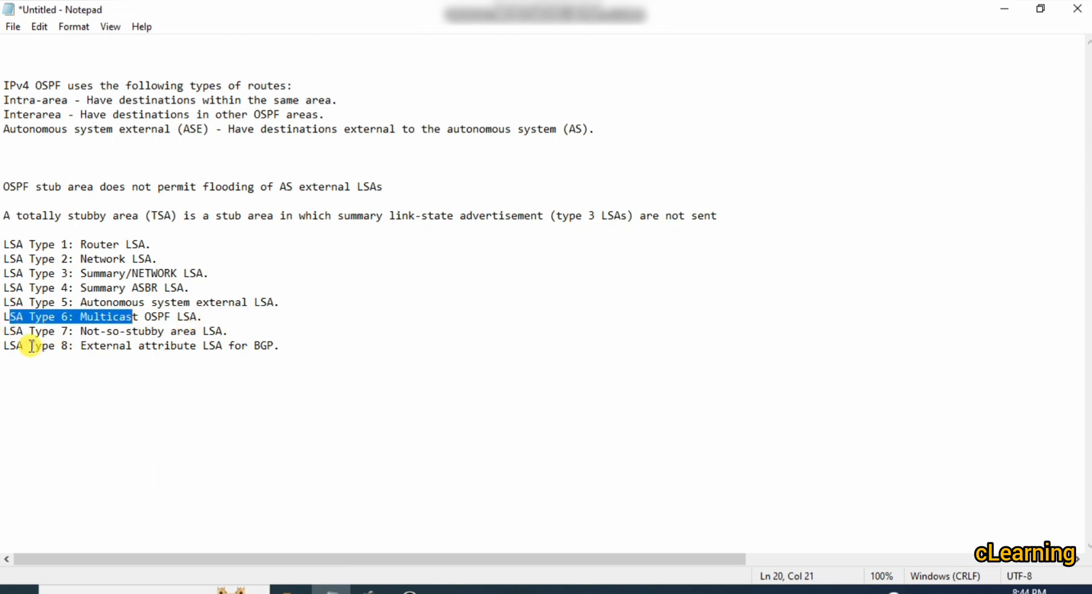
left_click_drag(4, 332, 69, 332)
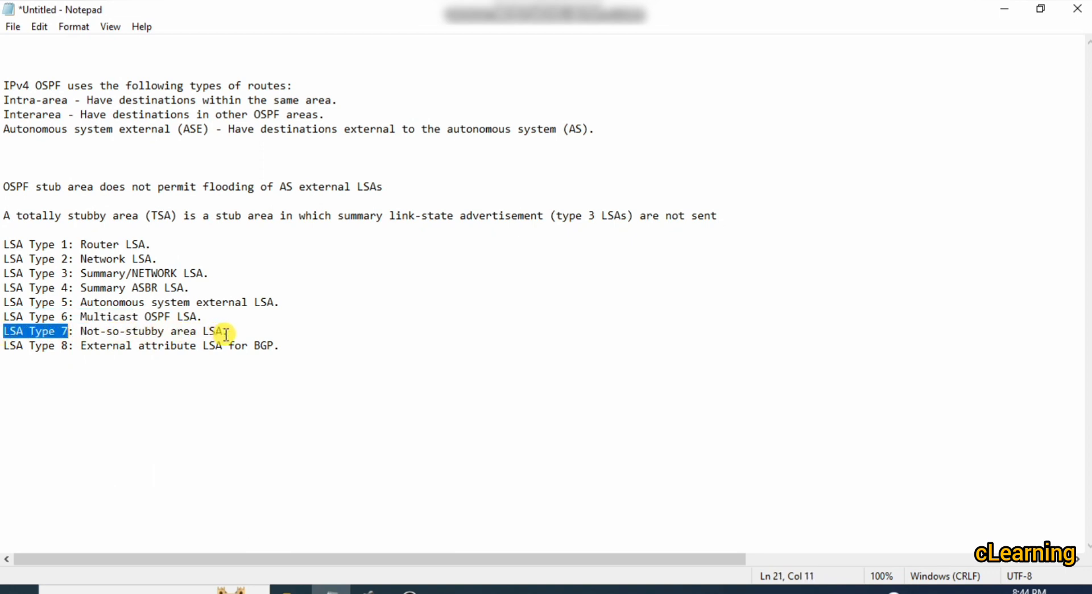
left_click_drag(5, 348, 242, 350)
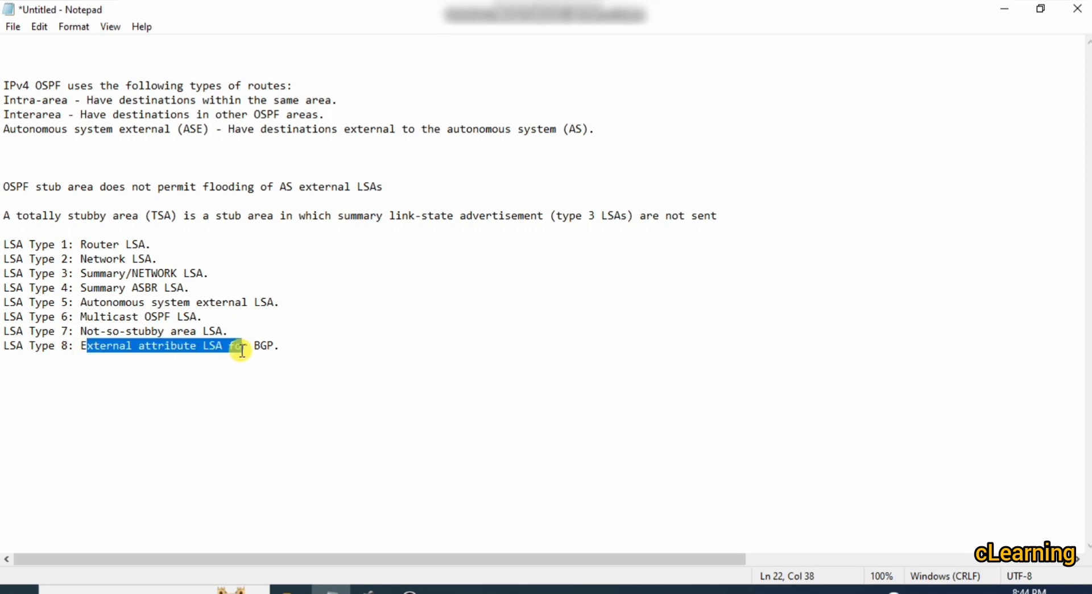
left_click(3, 243)
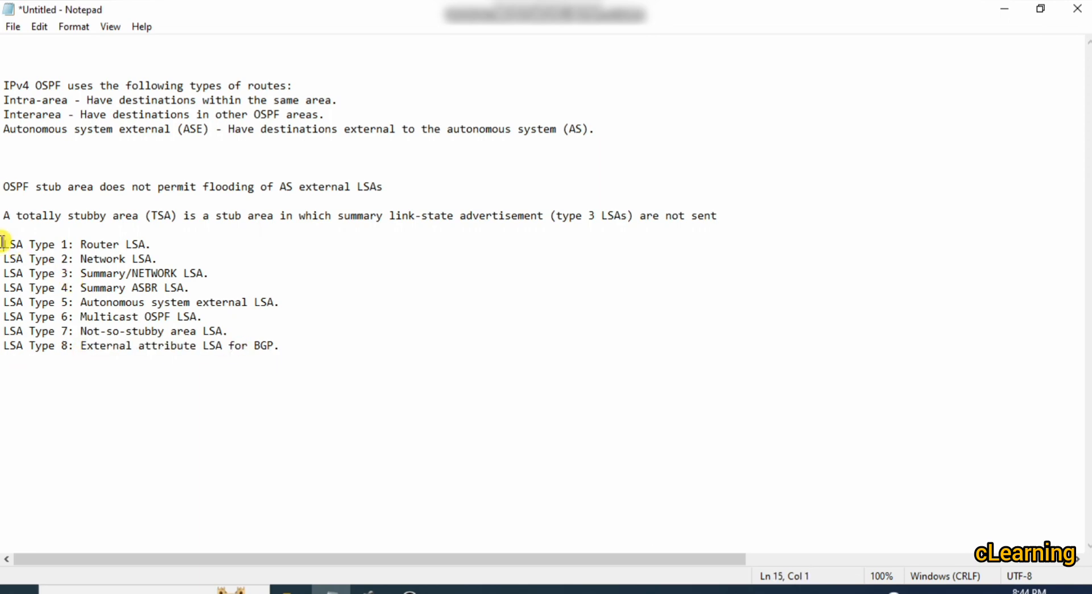
left_click_drag(8, 244, 283, 307)
left_click(283, 307)
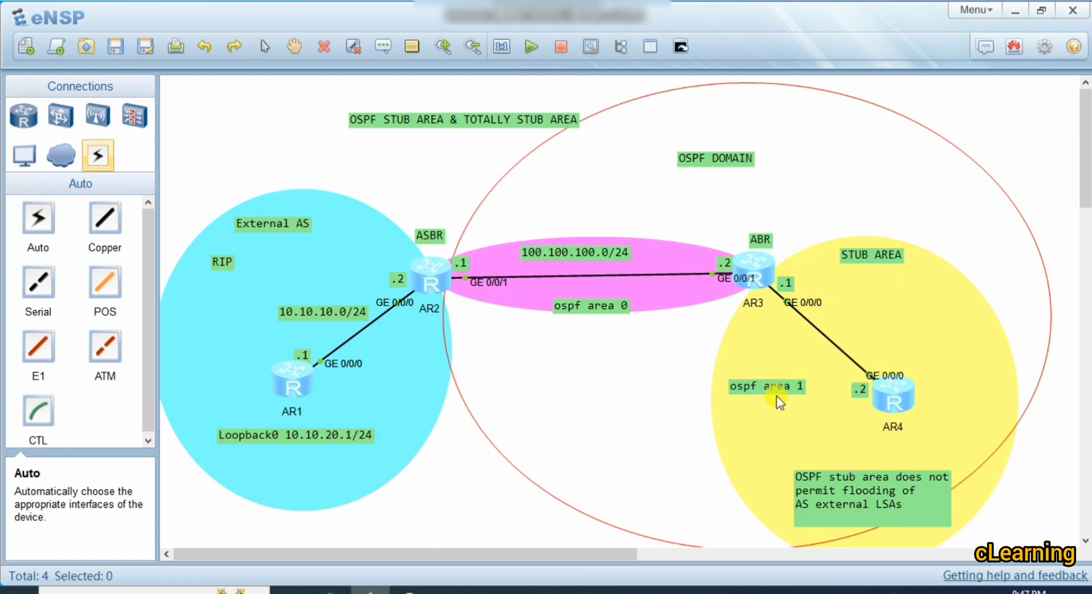
Switch to Notepad and review the IPv4 OSPF route types heading and the Intra-area route definition
left_click(331, 590)
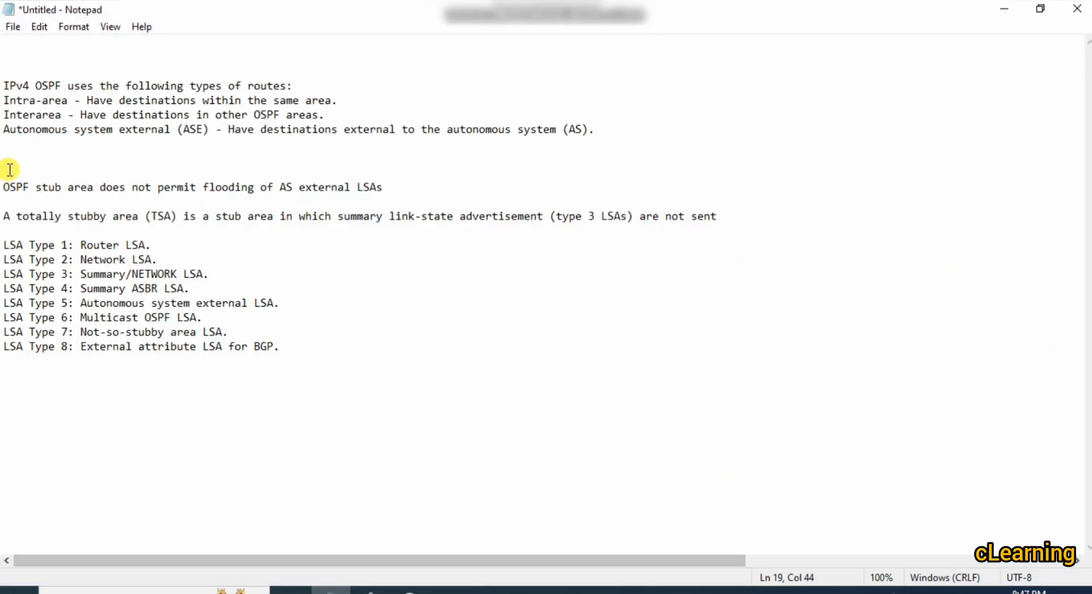
left_click_drag(4, 87, 328, 83)
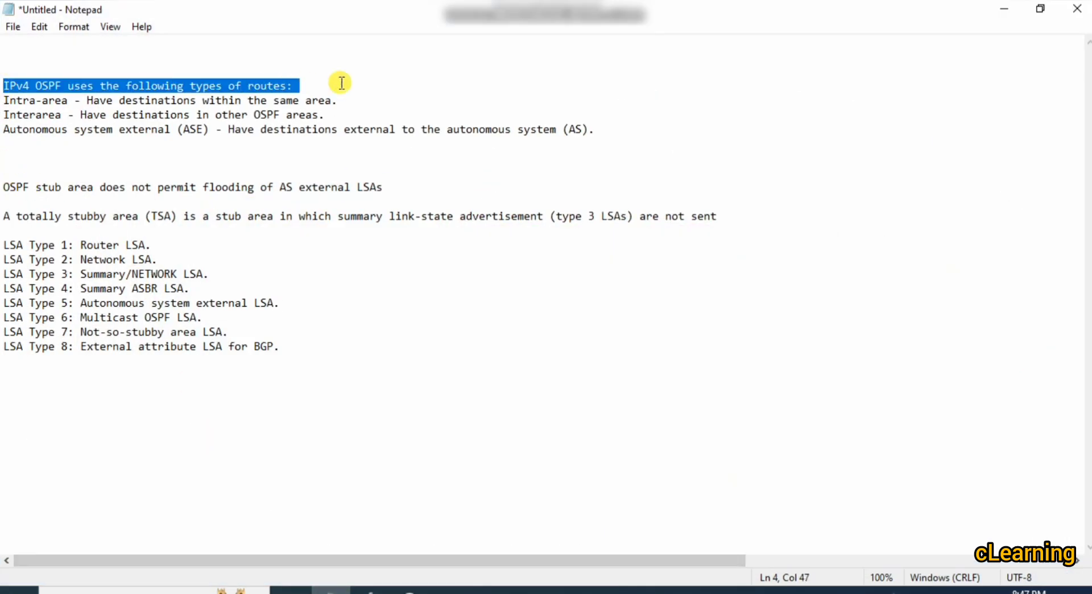
left_click_drag(4, 100, 70, 101)
Switch to eNSP and add the text label "192.168.10.0/24" beside the link between AR3 and AR4
left_click(292, 589)
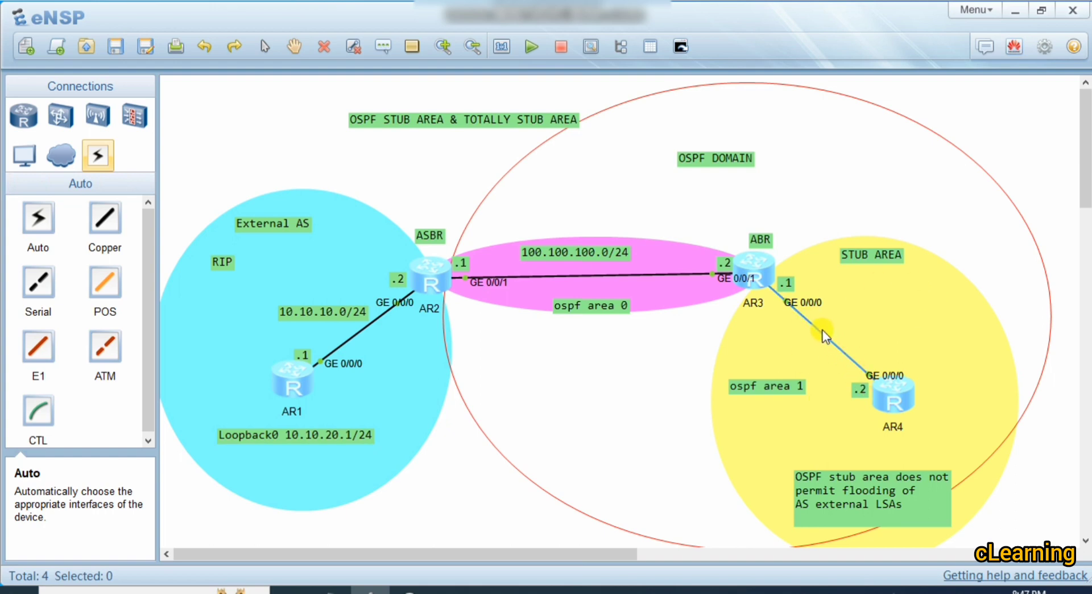
left_click(395, 44)
type("192.168.10.0/24")
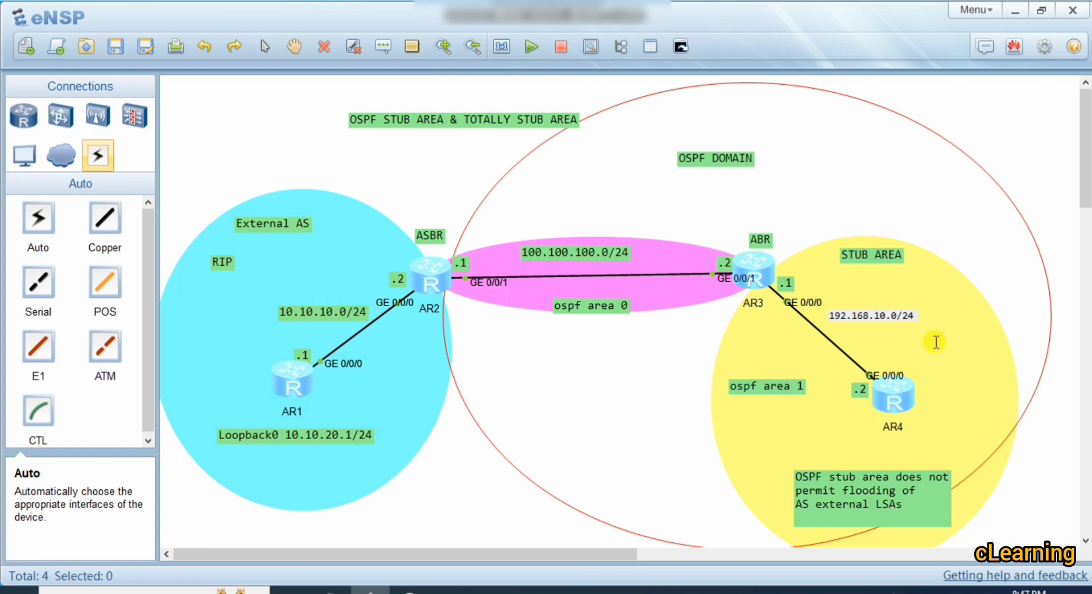
left_click(1043, 97)
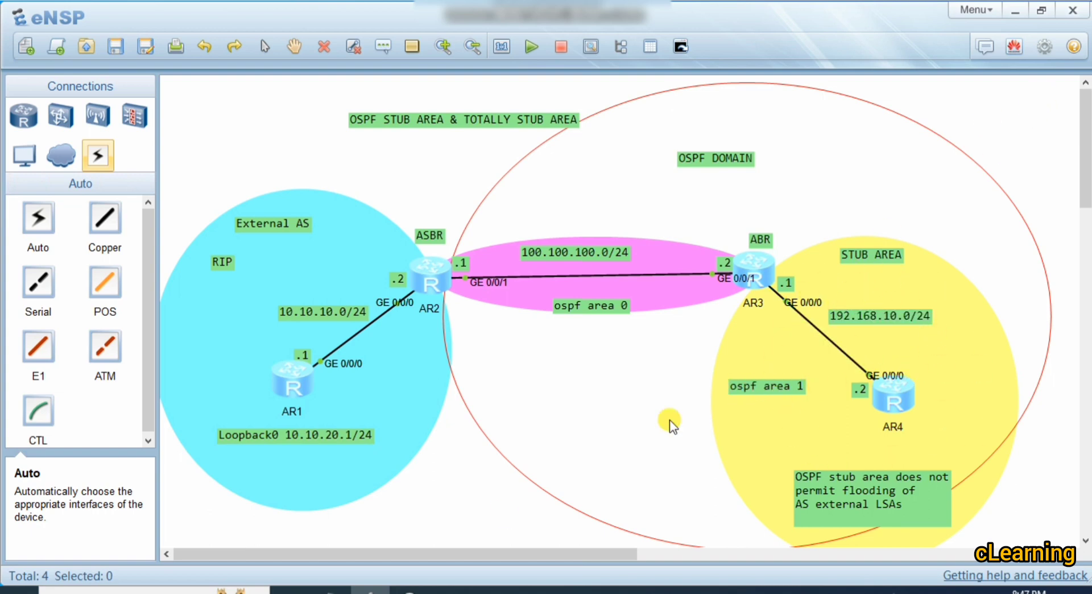
Compare the Intra-area, Interarea and Autonomous system external route definitions in Notepad with the topology in eNSP
left_click(331, 590)
left_click(4, 114)
key("shift+Right")
key("shift+Right")
key("shift+Right")
key("shift+Right")
key("shift+Right")
key("shift+Right")
key("shift+Right")
key("shift+Right")
key("shift+Right")
key("shift+Right")
key("shift+Right")
key("shift+Right")
key("shift+Right")
key("shift+Left")
key("shift+Left")
key("shift+Left")
key("shift+Left")
key("shift+Left")
left_click(3, 105)
key("shift+Right")
key("shift+Right")
key("shift+Right")
key("shift+Right")
key("shift+Right")
key("shift+Right")
key("shift+Right")
key("shift+Right")
left_click_drag(3, 112, 217, 112)
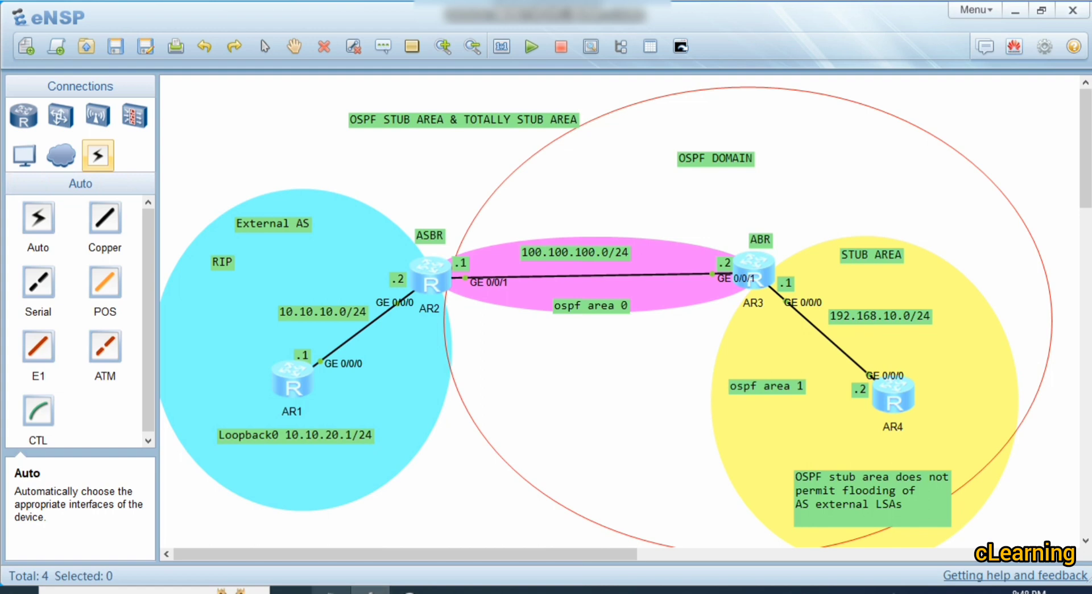
key("alt+Tab")
left_click_drag(7, 137, 204, 131)
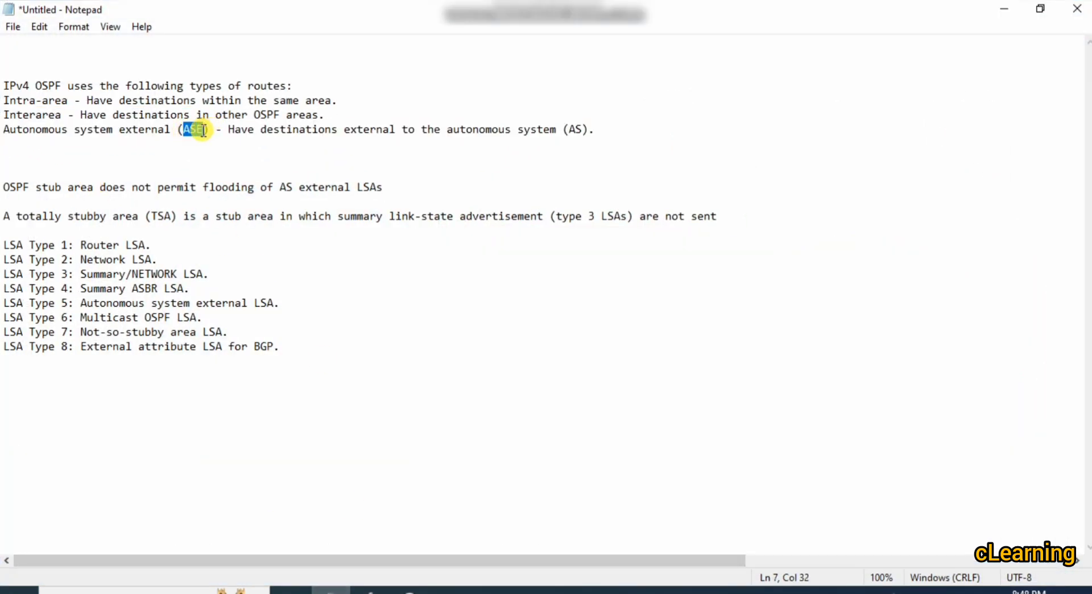
key("alt+Tab")
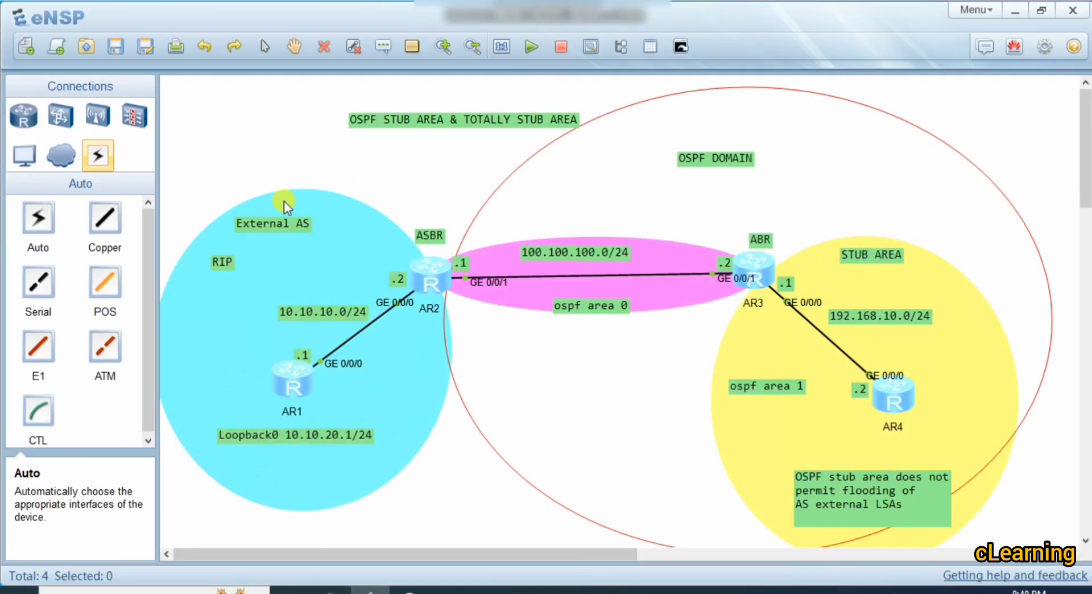
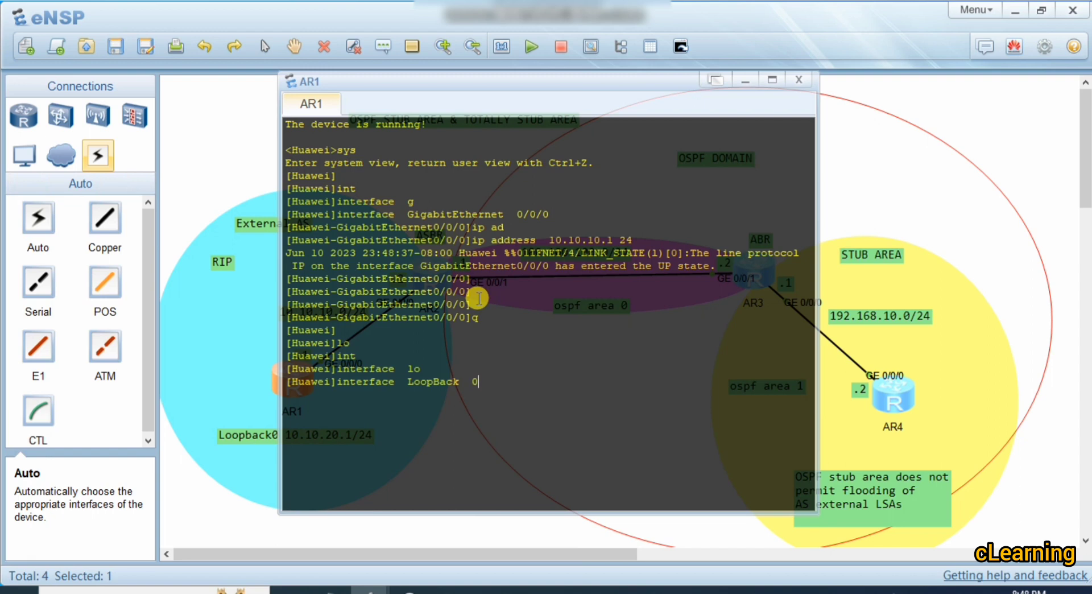
Enter the LoopBack 0 interface view on AR1 and try to assign the address with "ipad 10.10.20.1 24"
key("Return")
type("ip")
key("Tab")
type("ad")
key("Tab")
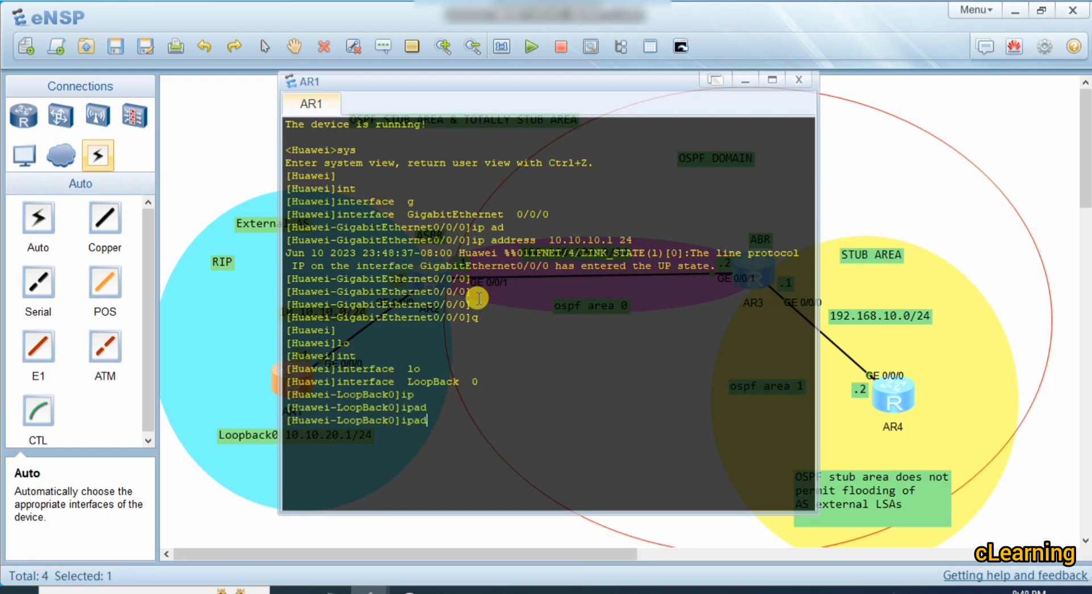
type("10.10.20.1 24")
key("Return")
key("Return")
key("Return")
key("Return")
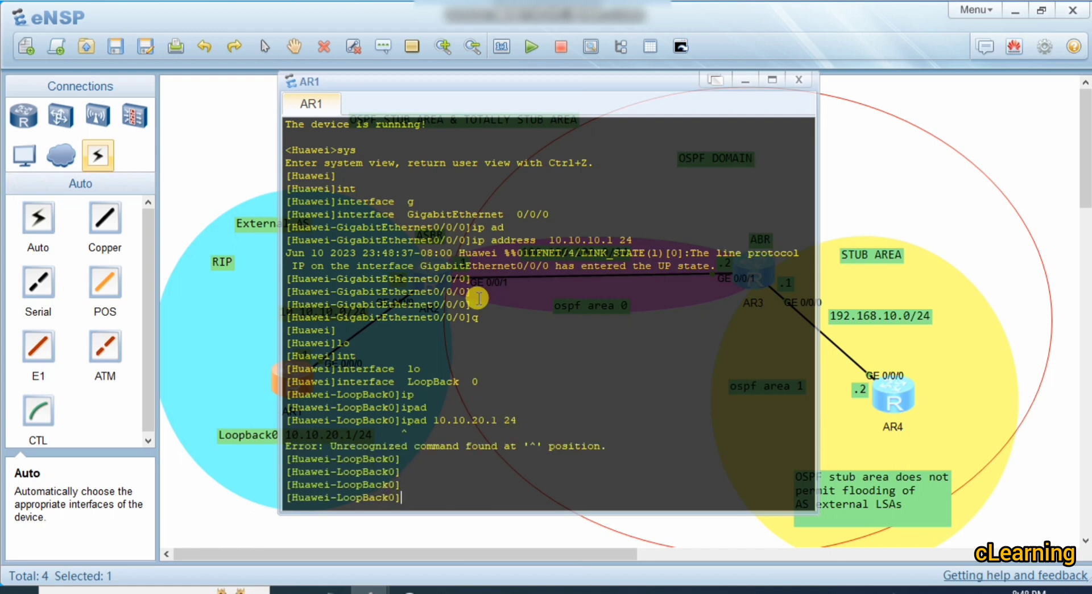
Correct the address command to "ip add 10.10.20.1 24", run it, and quit the LoopBack 0 interface view
key("Up")
key("Left")
key("Left")
key("Left")
key("Left")
key("Left")
key("Left")
key("Left")
key("Left")
key("Left")
type("d")
key("Return")
key("Return")
key("Return")
key("Return")
key("Return")
key("Return")
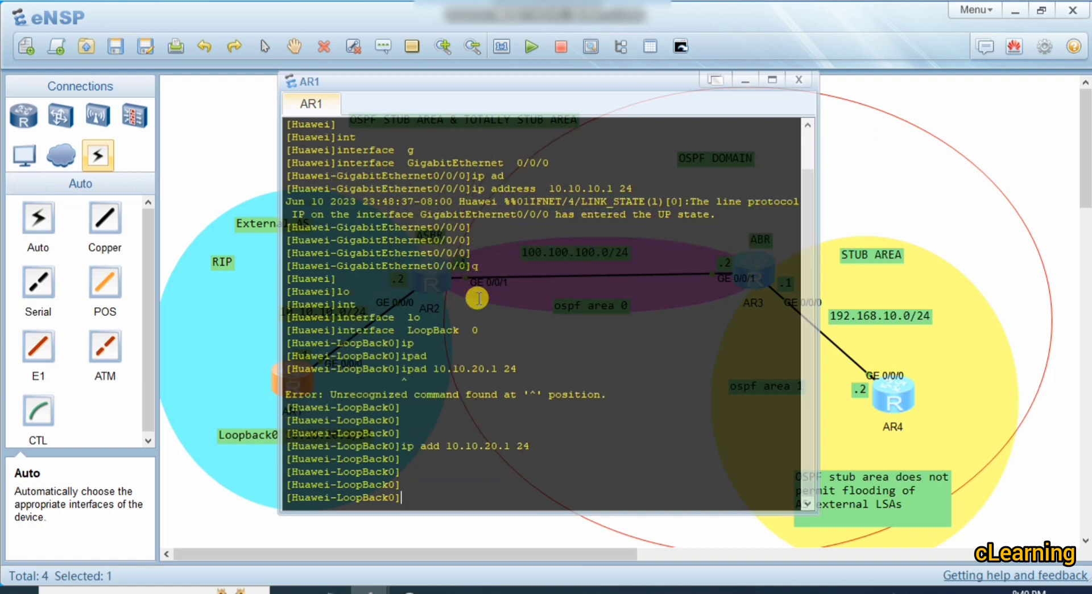
type("q")
key("Return")
left_click(200, 124)
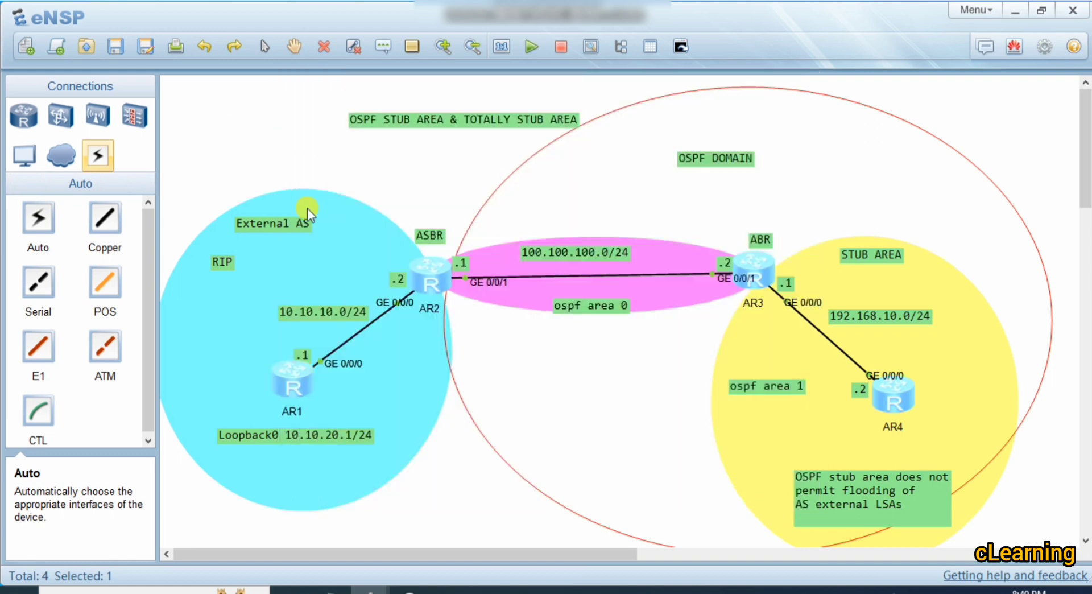
double_click(289, 370)
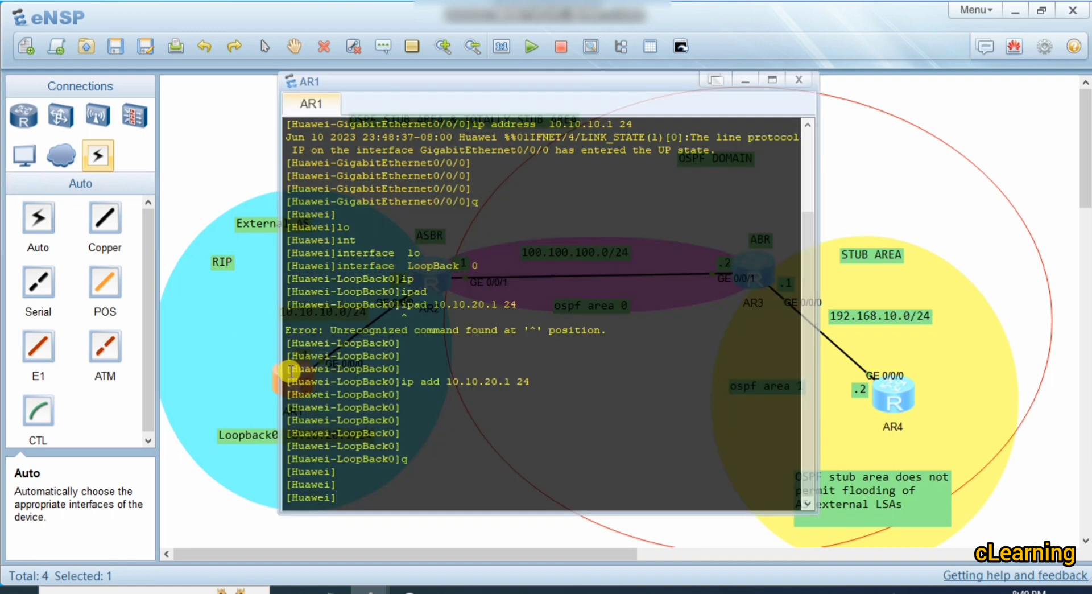
Start the default RIP process on AR1 with the "rip" command
type("ri")
key("Tab")
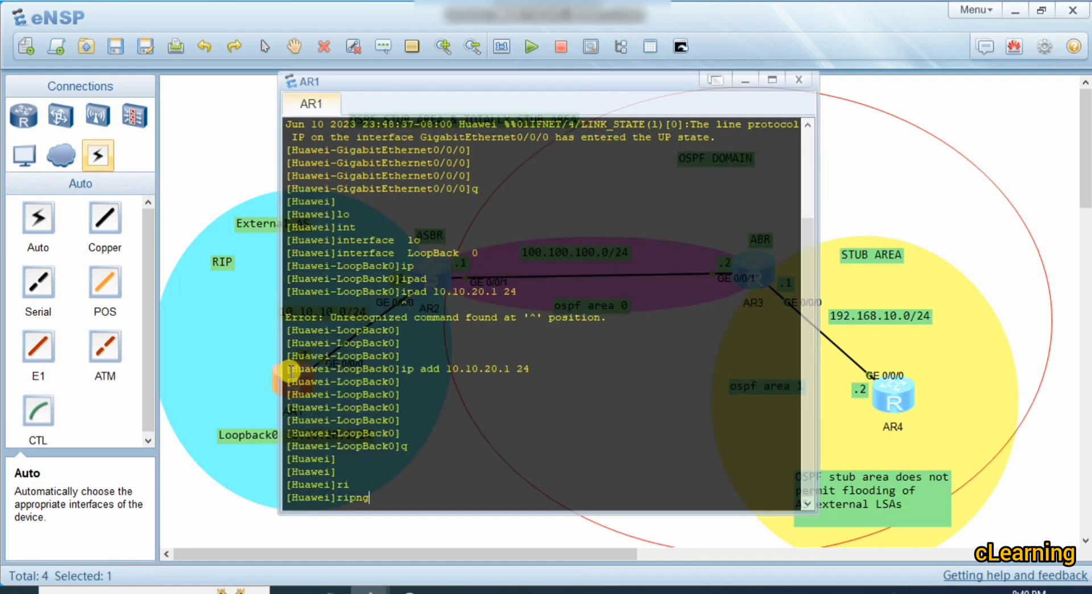
key("Tab")
type("p")
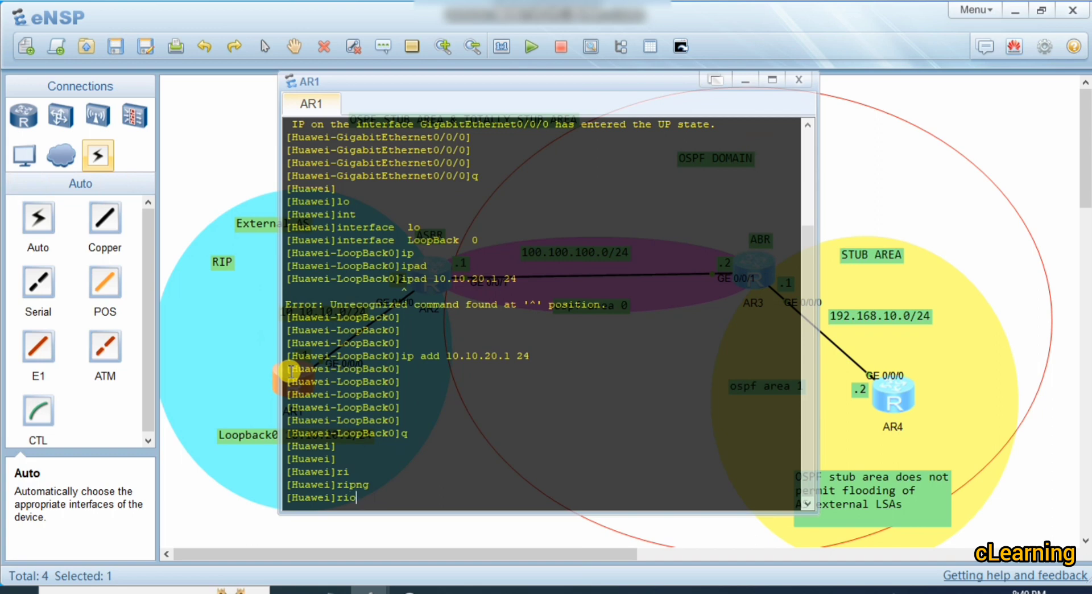
key("Return")
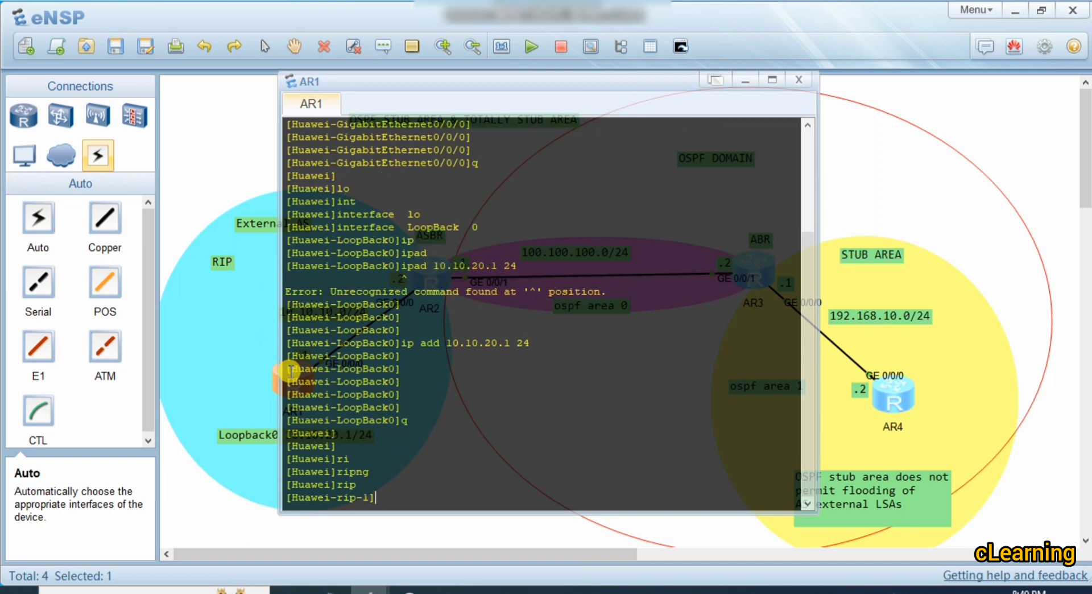
Advertise network 10.0.0.0 in the RIP process on AR1
type("n")
key("Tab")
type("10.1")
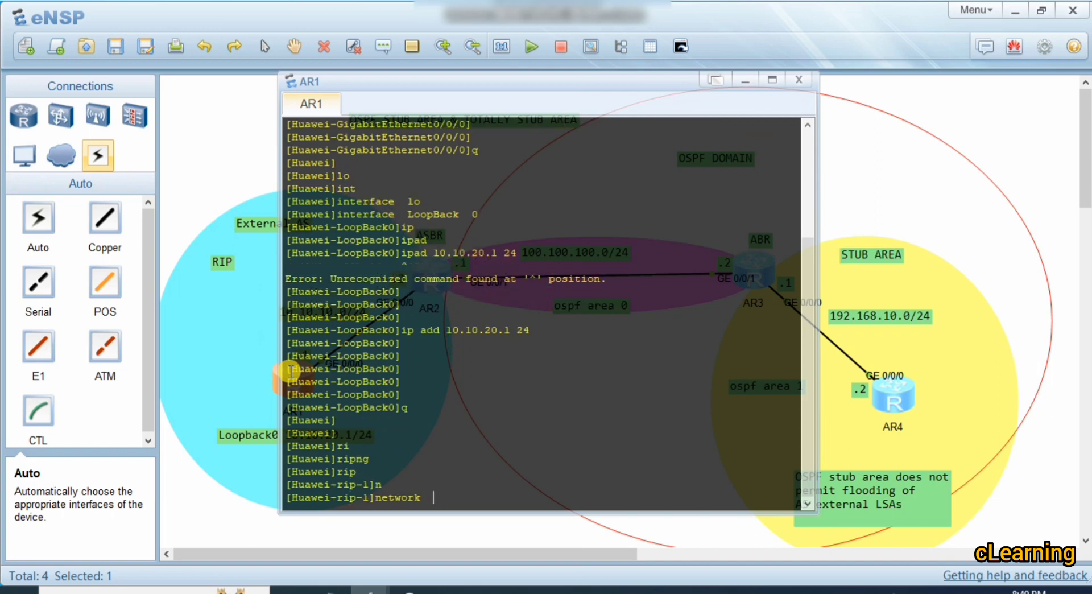
type("0.")
key("BackSpace")
key("BackSpace")
key("BackSpace")
type("0.0.0.0")
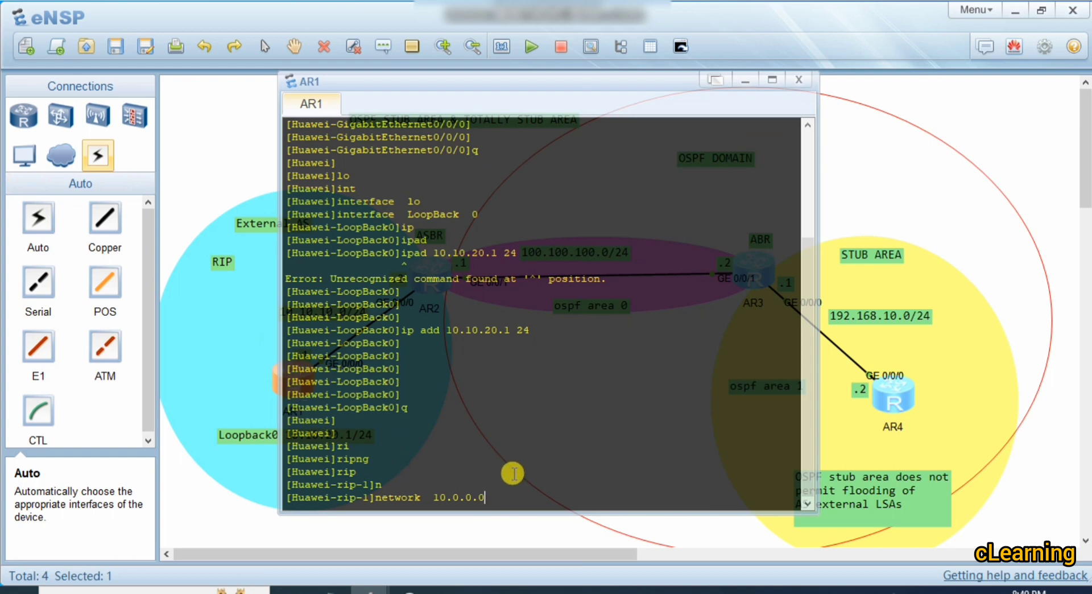
key("Return")
key("Return")
key("Return")
key("Return")
key("Return")
key("Return")
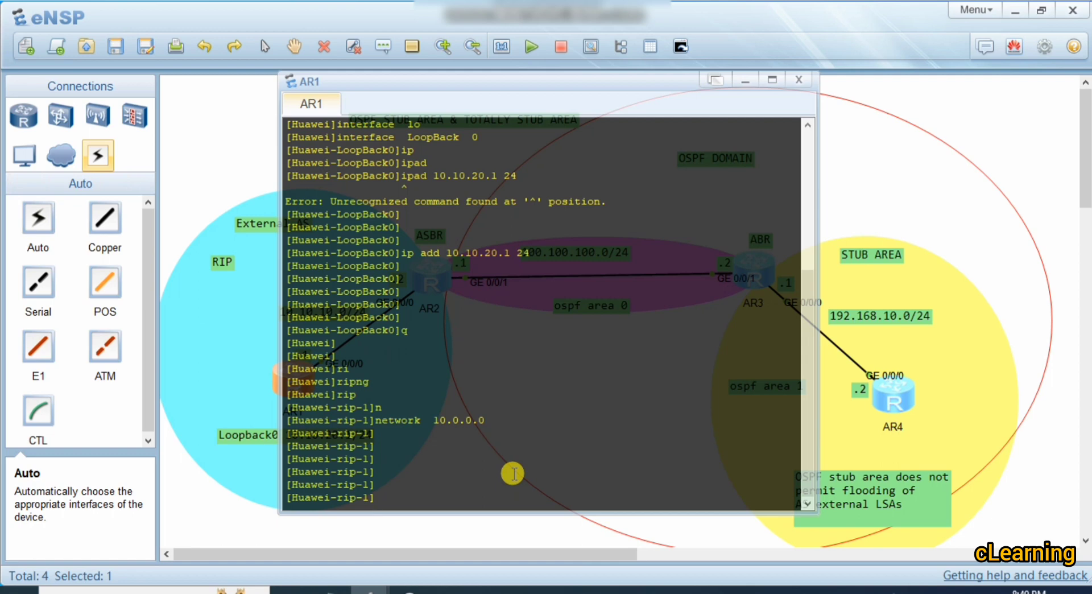
Open the AR2 console, enter system view, and enter the GigabitEthernet 0/0/0 interface view
left_click(254, 171)
double_click(427, 277)
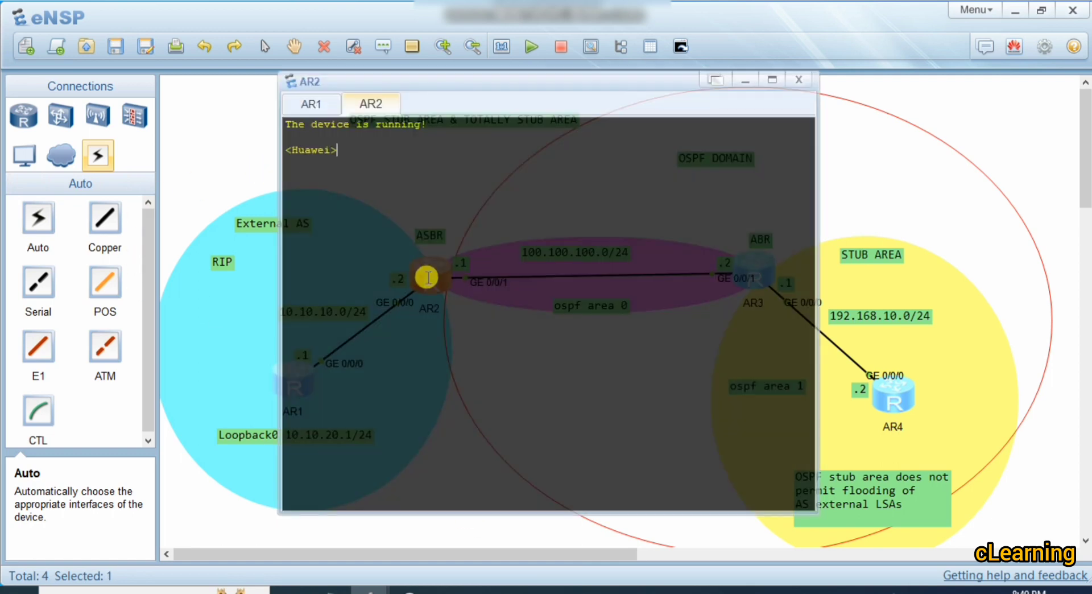
type("sys")
key("Return")
key("Return")
type("int")
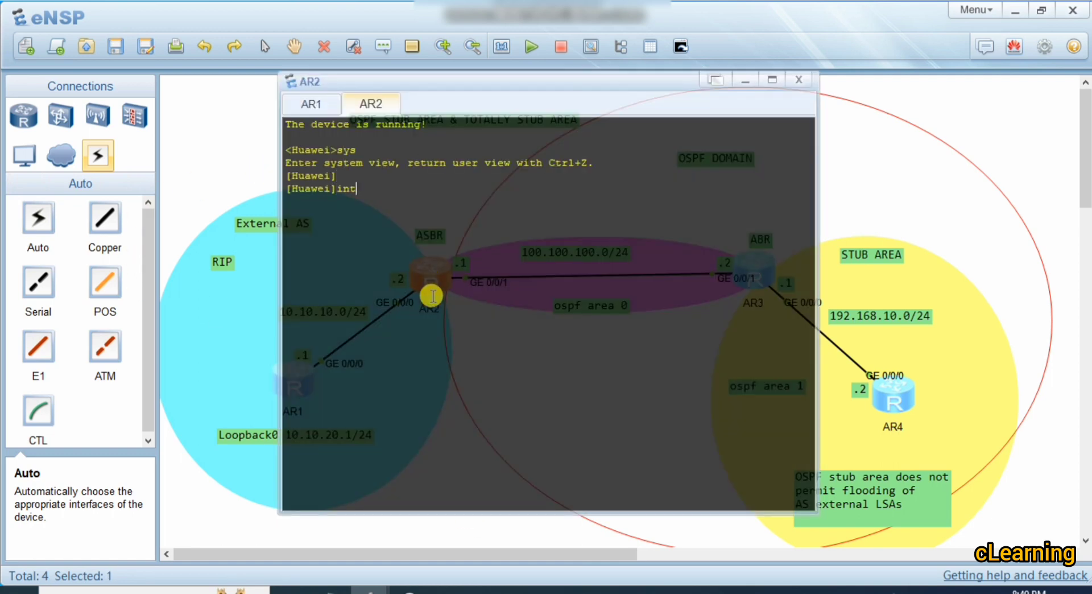
key("Tab")
type("g")
key("Tab")
left_click(234, 101)
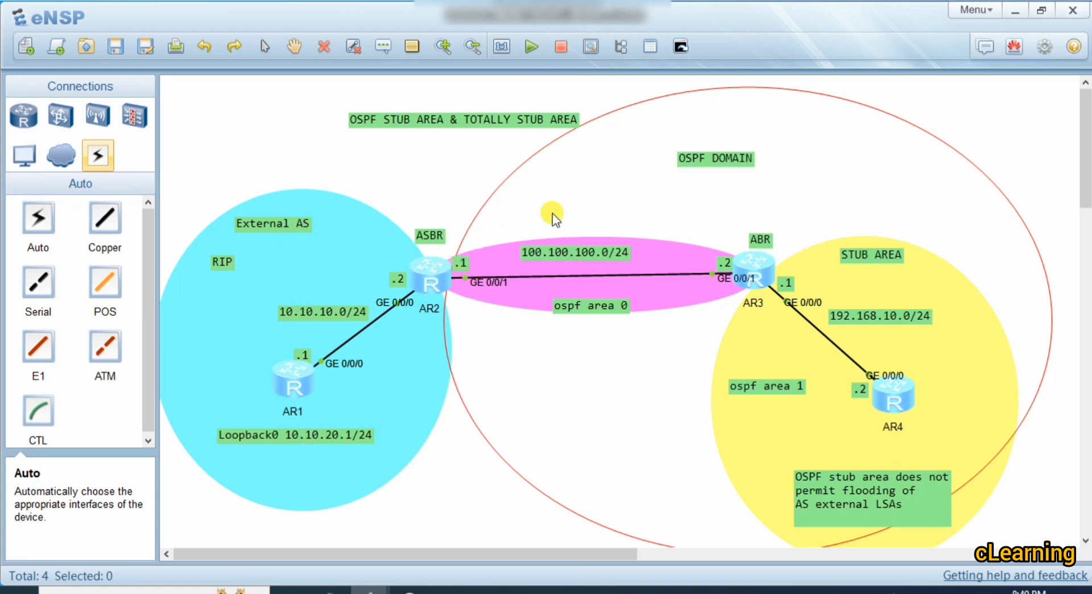
double_click(424, 282)
type("0/0/0")
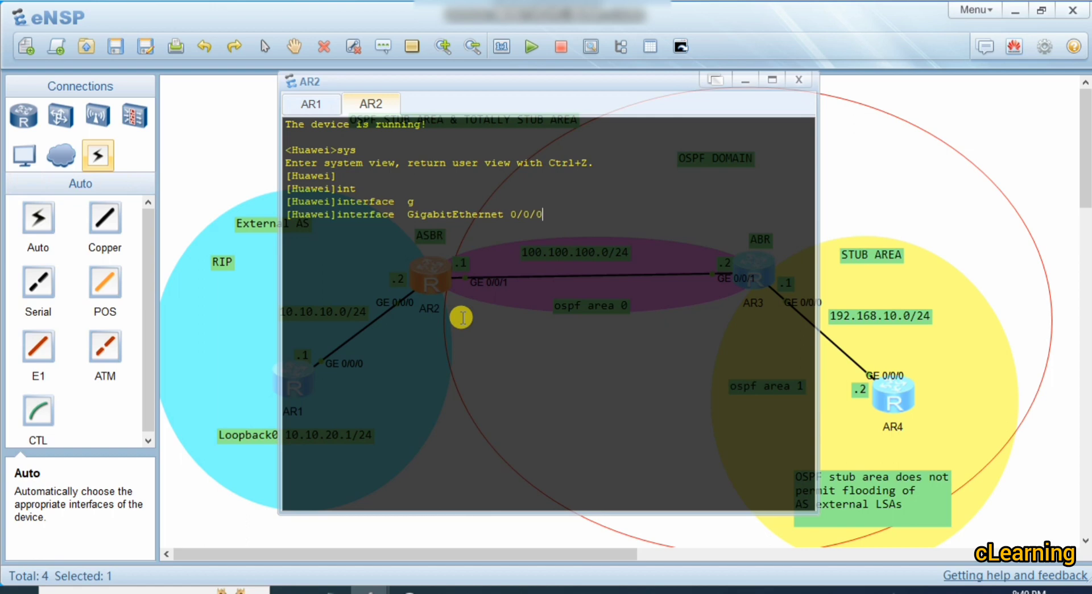
key("Return")
Assign the address 10.10.10.2 24 to GigabitEthernet 0/0/0 on AR2 and quit the interface view
type("ip ad")
key("Tab")
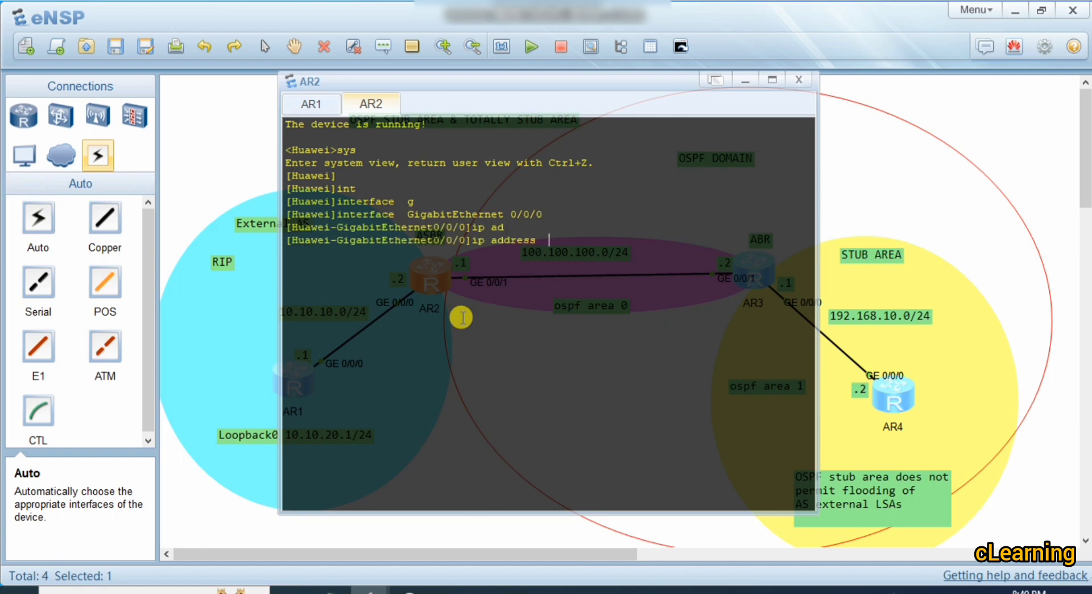
type("10.10.10.2 24")
key("Return")
key("Return")
key("Return")
key("Return")
key("Return")
type("q")
key("Return")
key("Return")
key("Return")
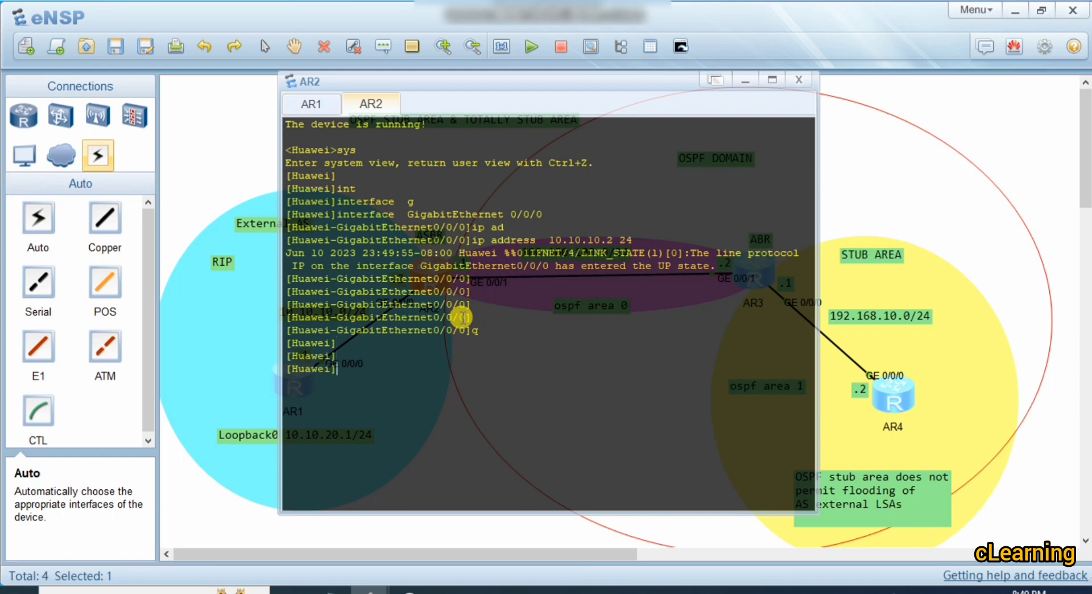
Start RIP on AR2, advertise network 10.0.0.0, and quit the RIP view
type("ri")
key("Tab")
key("Return")
type("n")
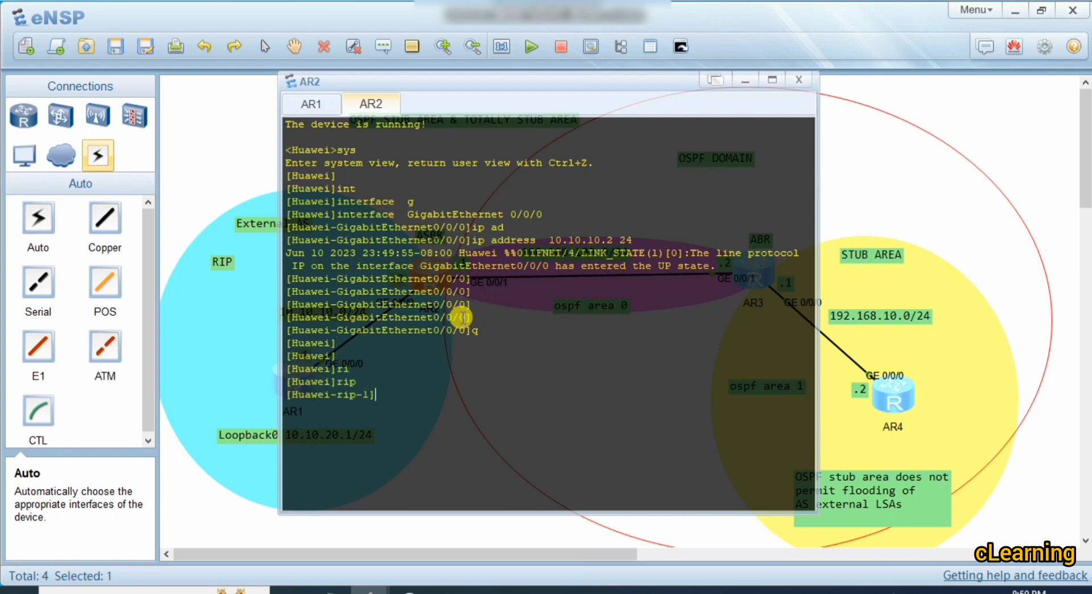
key("Tab")
type("10.10.")
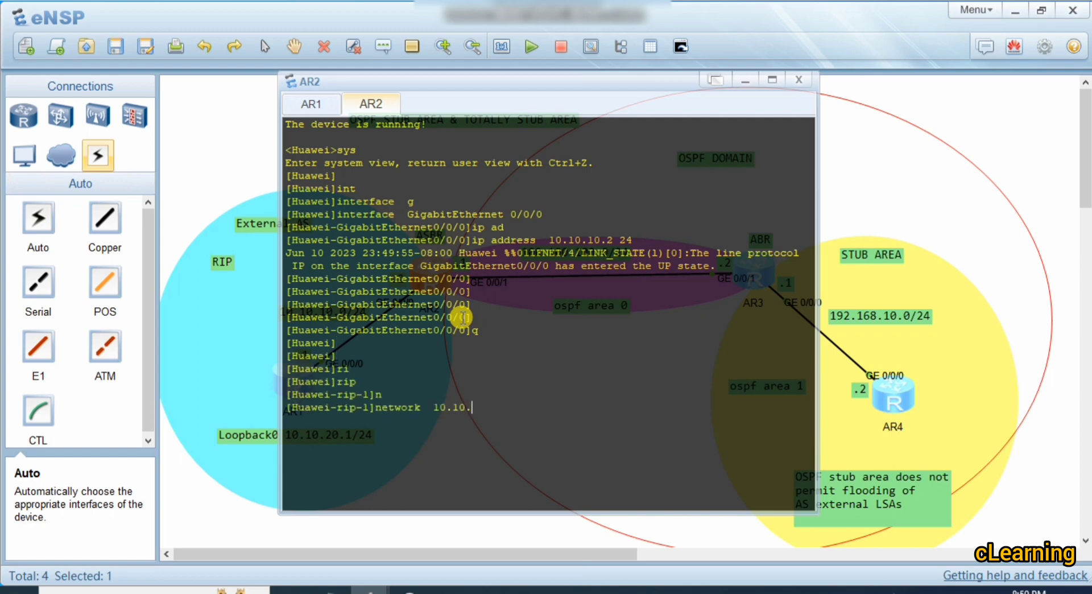
key("BackSpace")
key("BackSpace")
type("0.0.0")
key("Return")
key("Return")
key("Return")
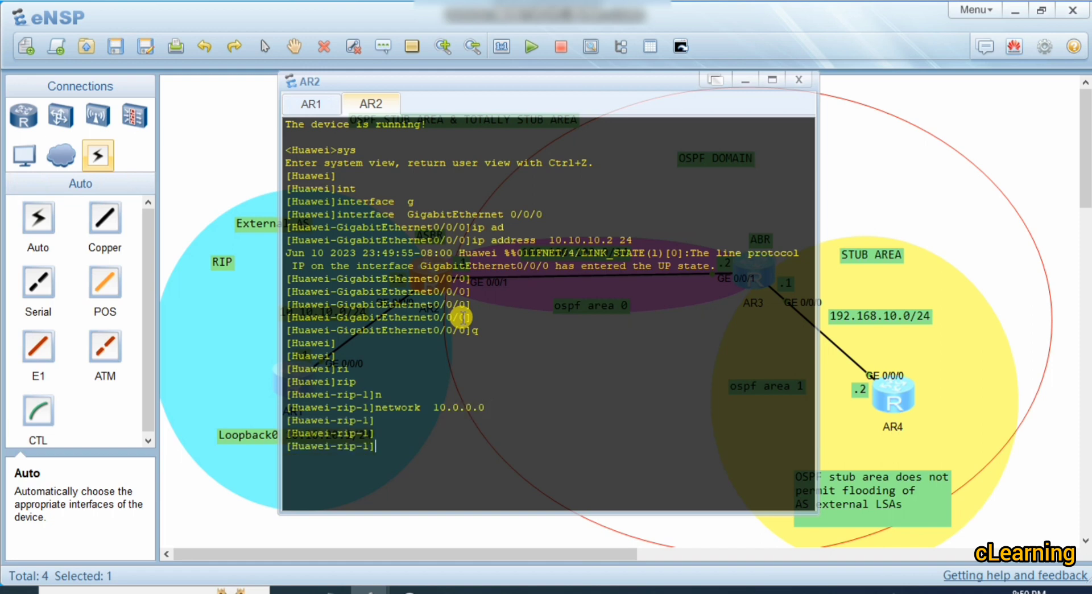
type("q")
key("Return")
Enter the GigabitEthernet 0/0/1 interface view on AR2
type("int")
key("Tab")
type("g")
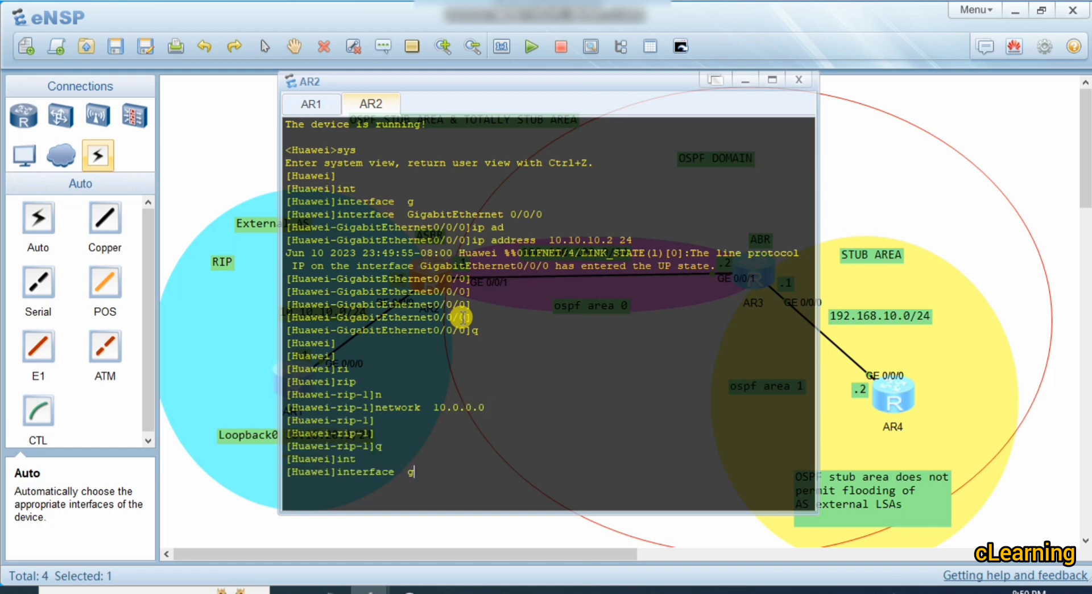
key("Tab")
type("0/0/1")
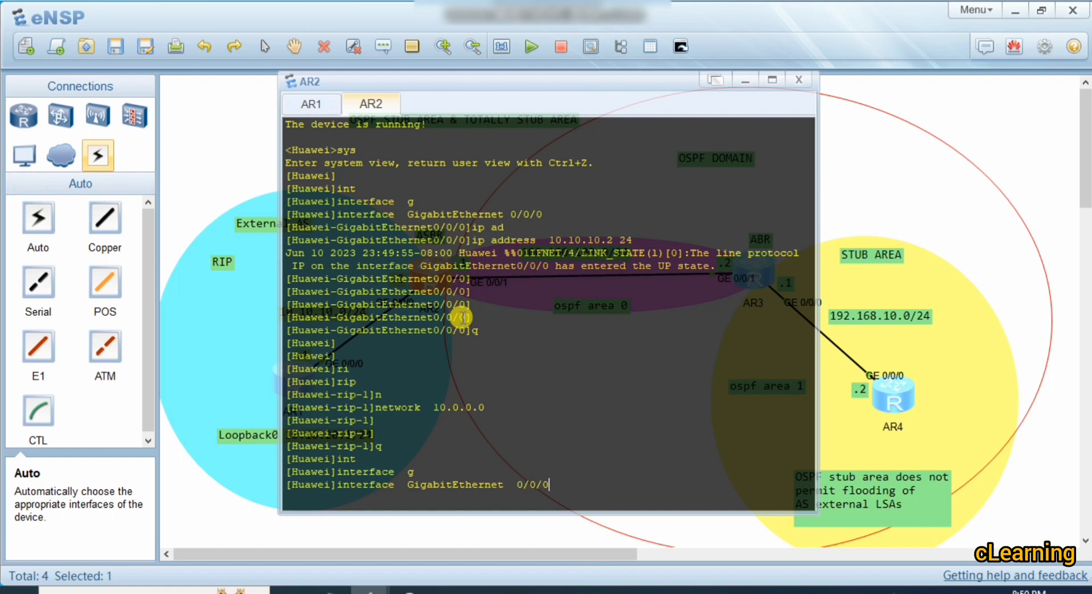
key("Return")
Assign the address 100.100.100.1 24 to GigabitEthernet 0/0/1 on AR2 and quit the interface view
type("ip ad")
key("Tab")
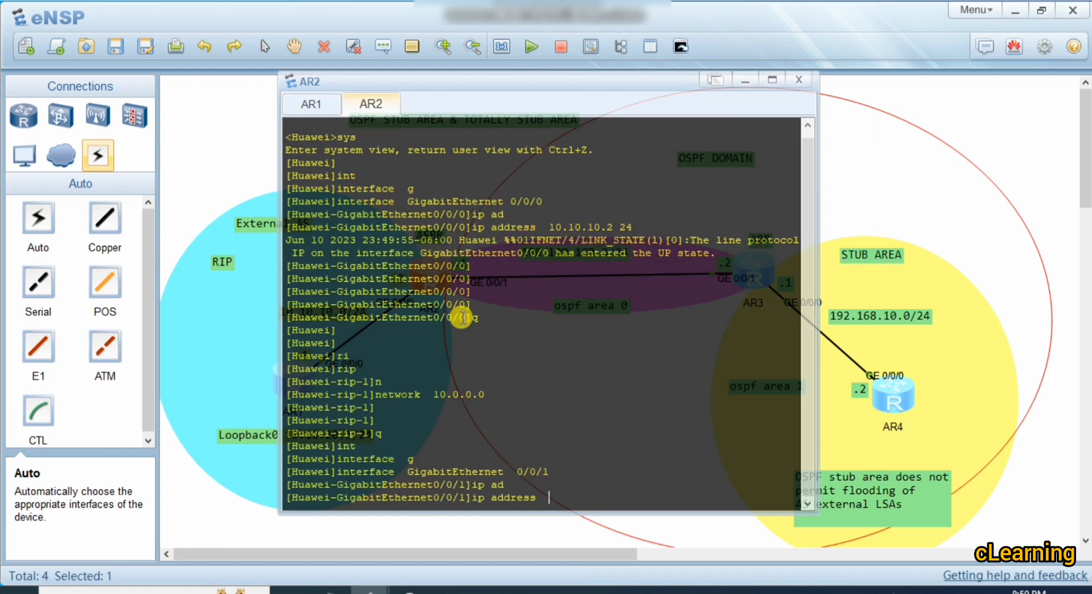
type("100.100.100.1 24")
key("Return")
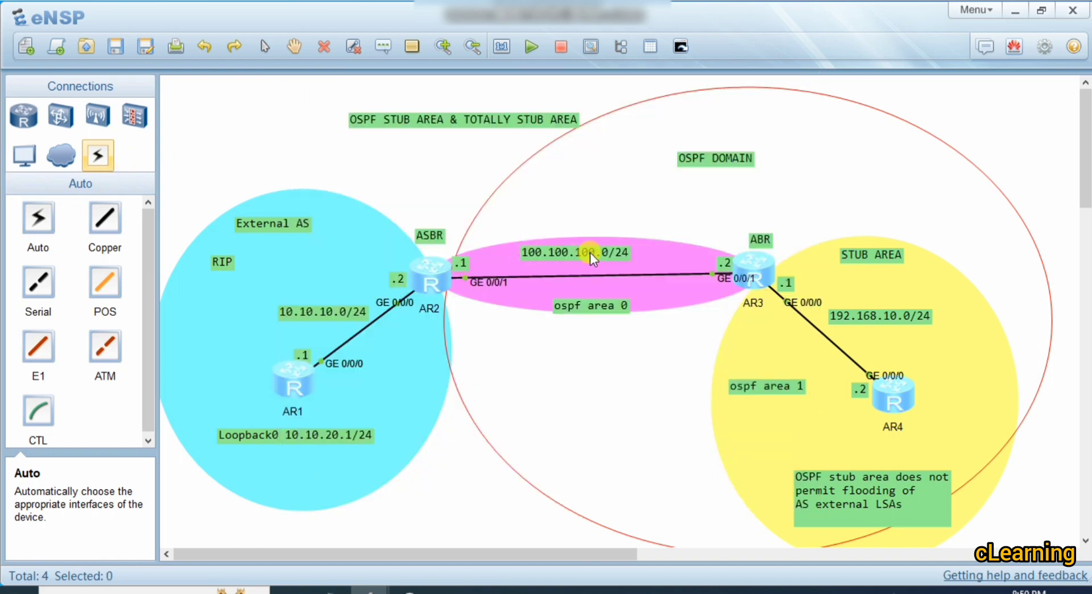
double_click(450, 280)
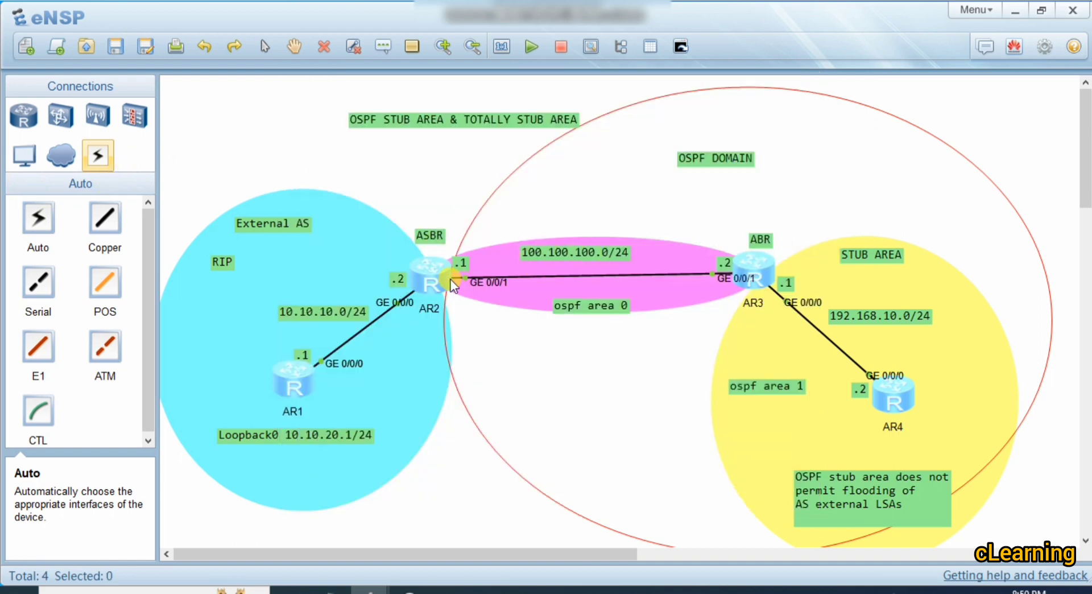
type("q")
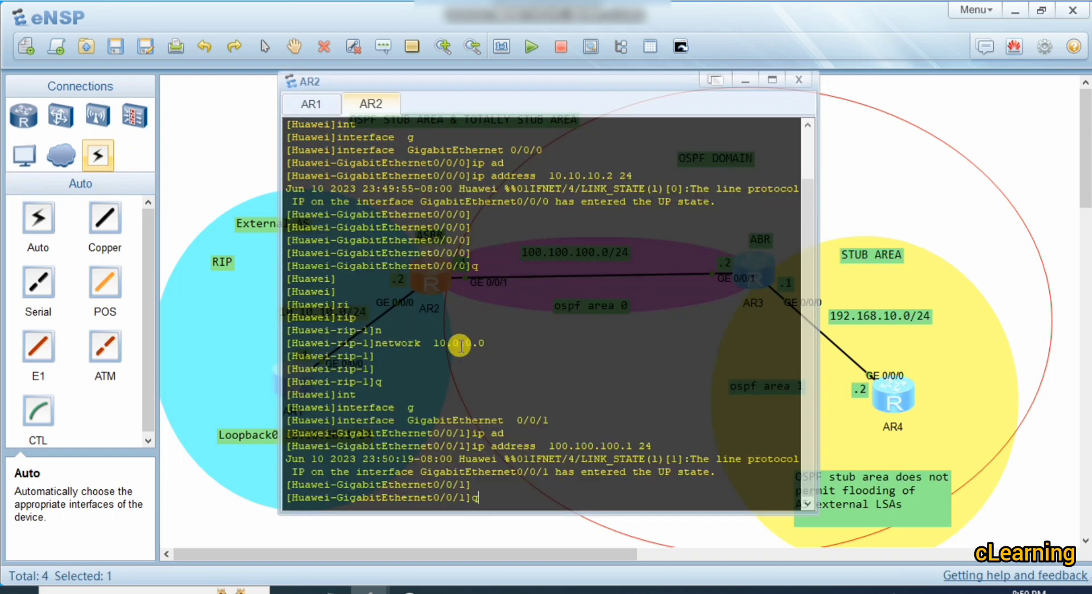
key("Return")
key("Return")
Start OSPF process 1 on AR2 and enter its area 0 view
type("os")
key("Tab")
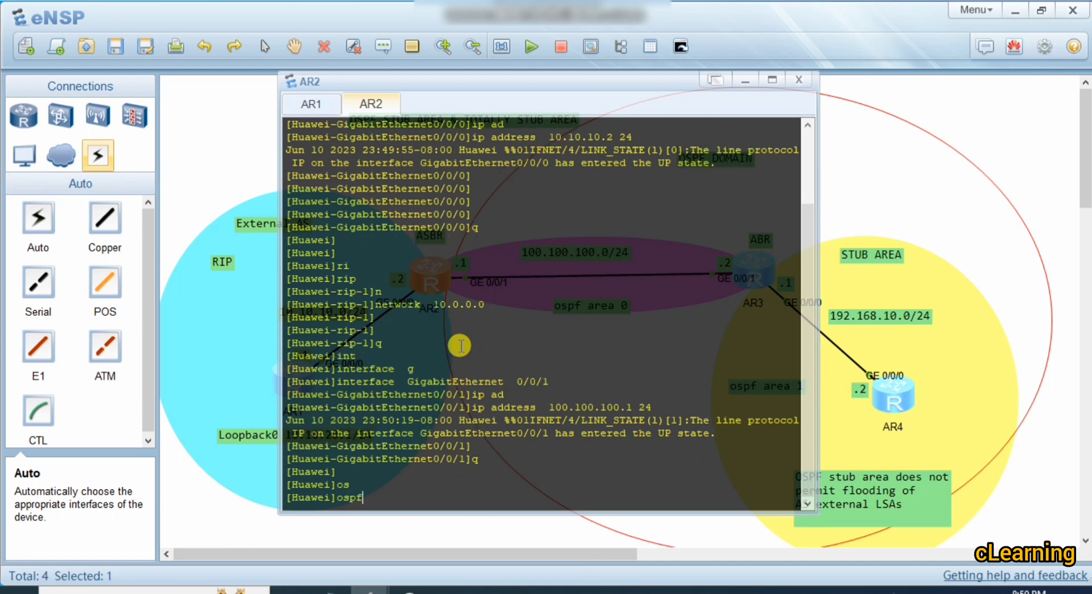
type("1")
key("Return")
type("are")
key("Tab")
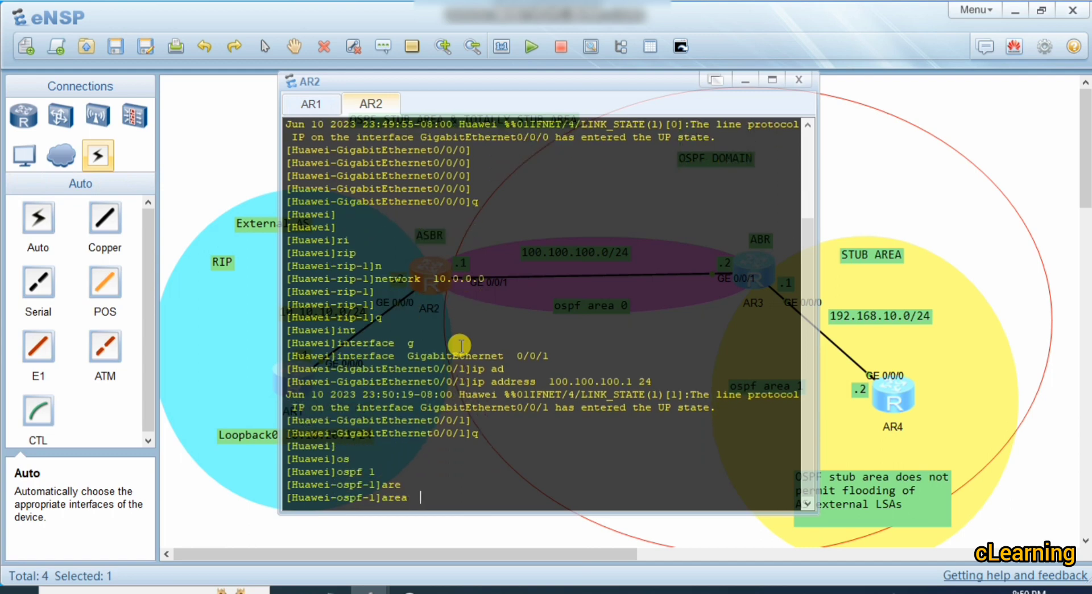
type("0")
key("Return")
Advertise network 100.100.100.0 0.0.0.255 in OSPF area 0 on AR2 and close the console window
type("n")
key("Tab")
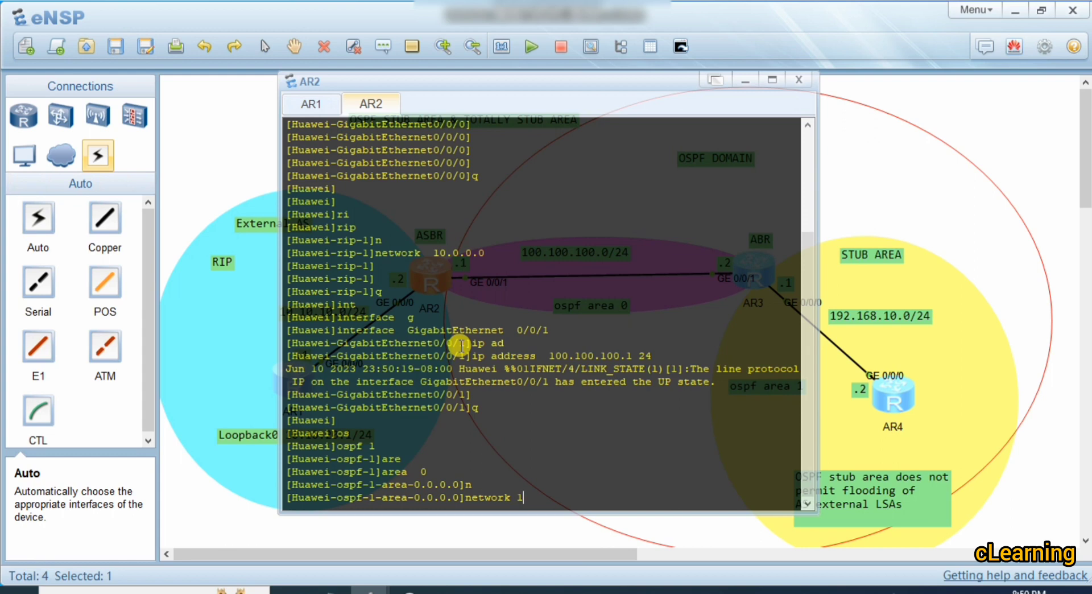
type("100.100.100.0 0.0.0.255")
key("Return")
key("Return")
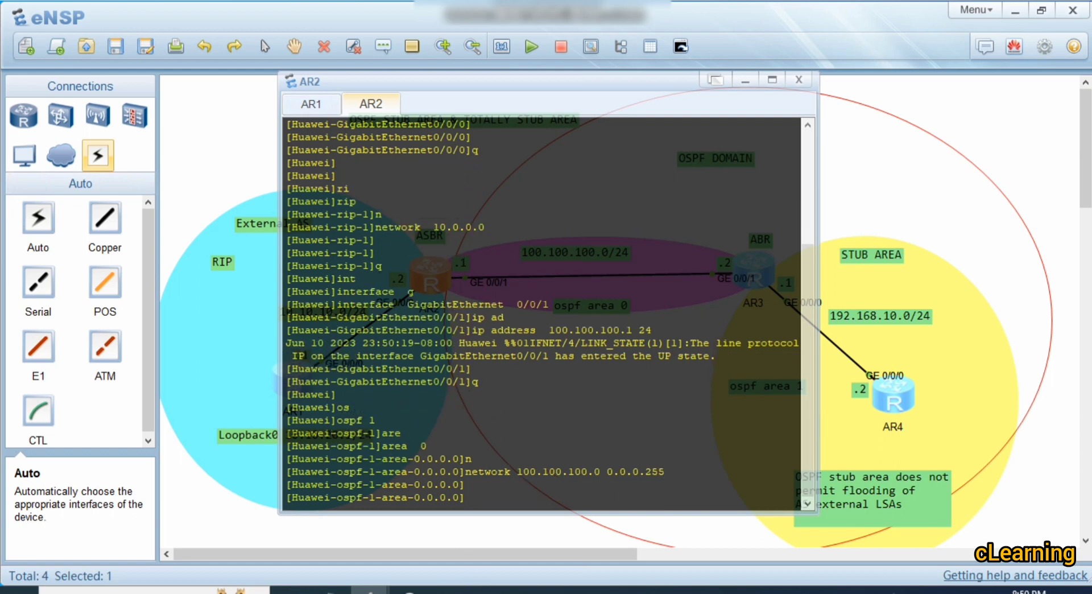
left_click(804, 81)
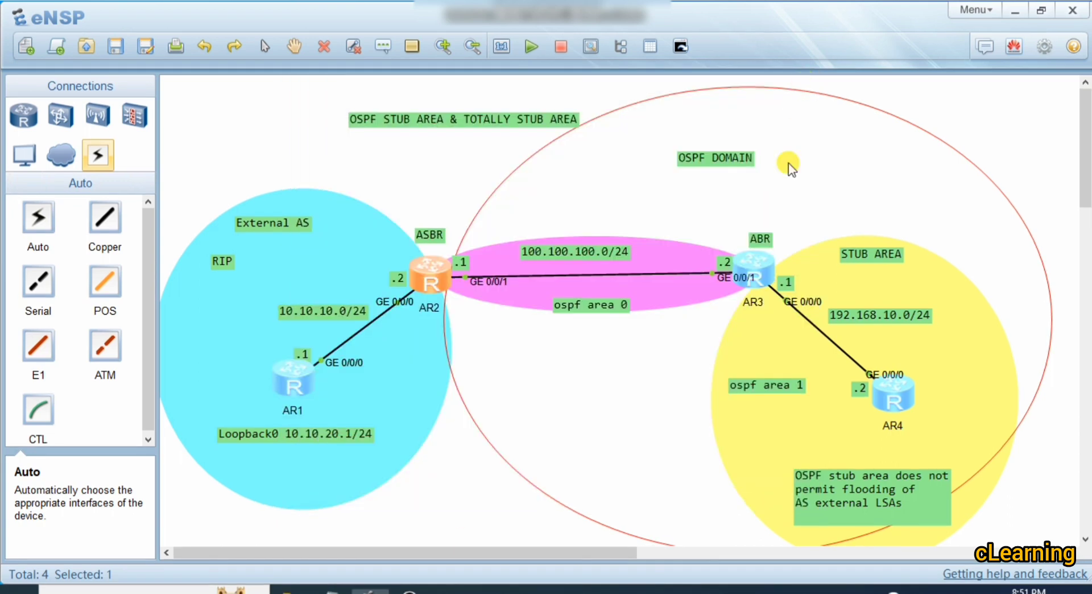
Open the AR3 console, enter system view, and enter the GigabitEthernet 0/0/1 interface view
double_click(753, 261)
type("s")
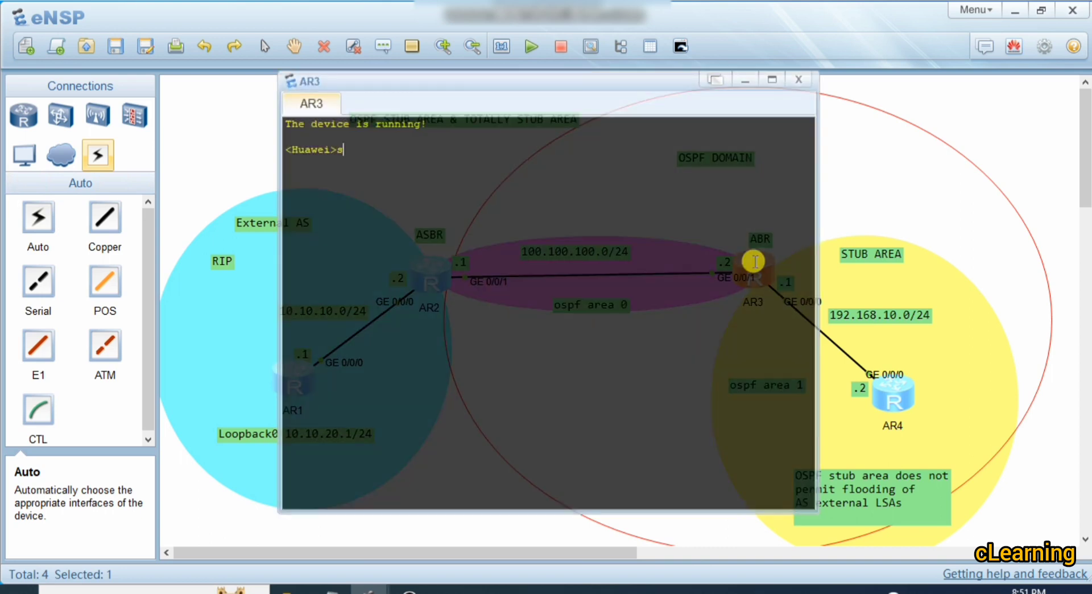
type("ys")
key("Return")
key("Return")
type("int")
key("Tab")
type("g")
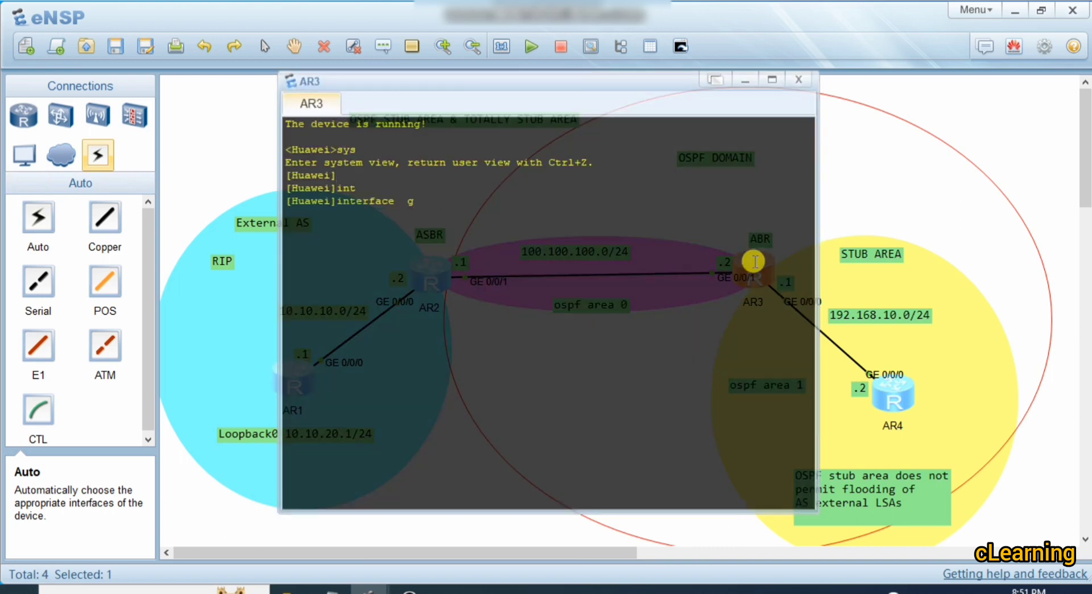
key("Tab")
type("0/0/1")
key("Return")
Assign the address 100.100.100.2 24 to GigabitEthernet 0/0/1 on AR3
type("ip")
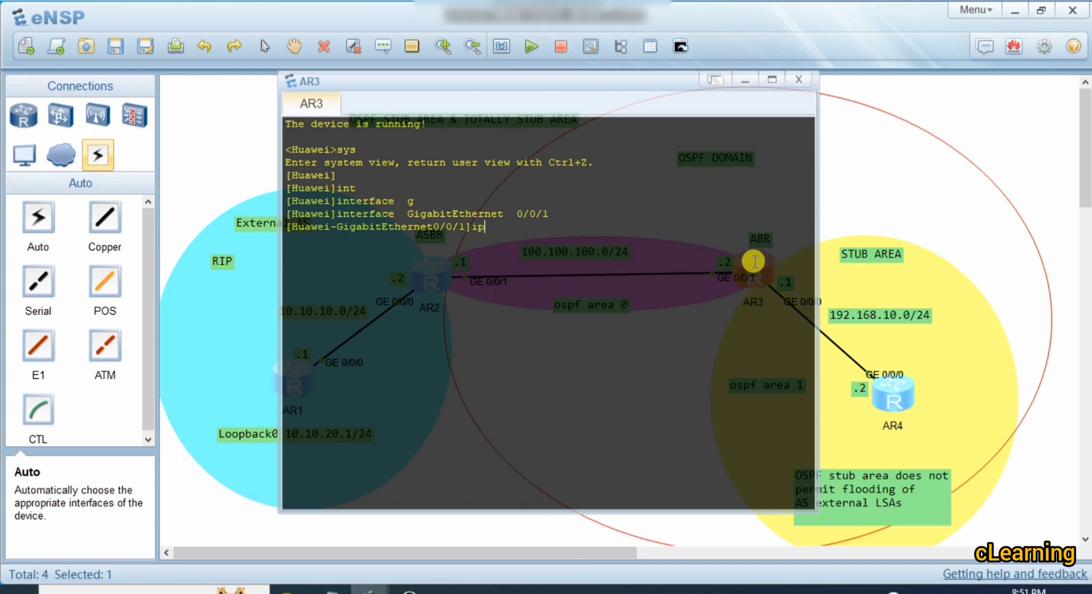
type(" ad")
key("Tab")
type("100.100.1")
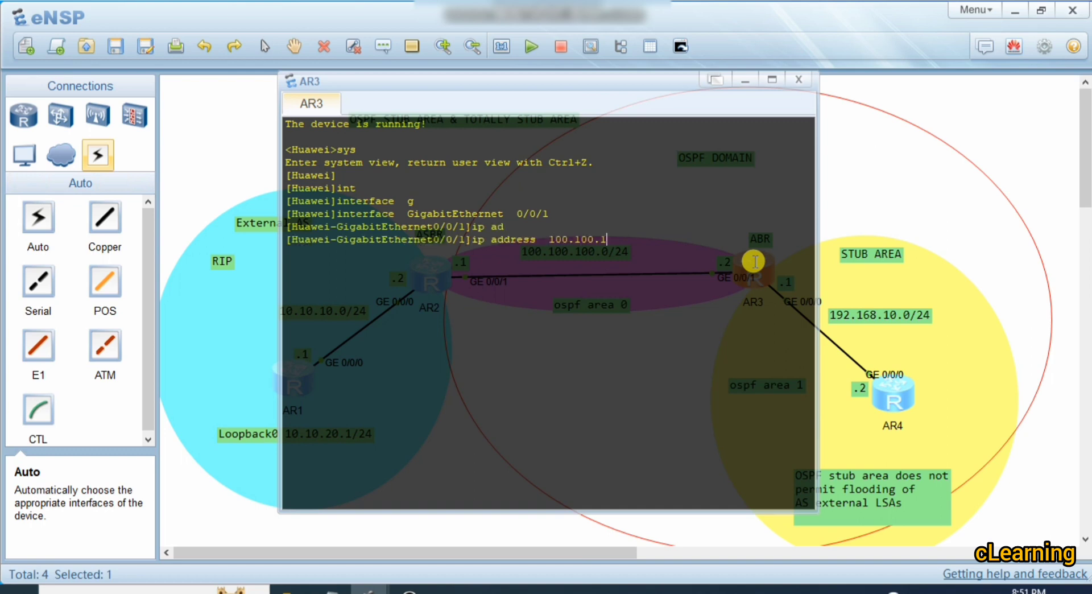
type("00.2 24")
key("Return")
key("Return")
key("Return")
key("Return")
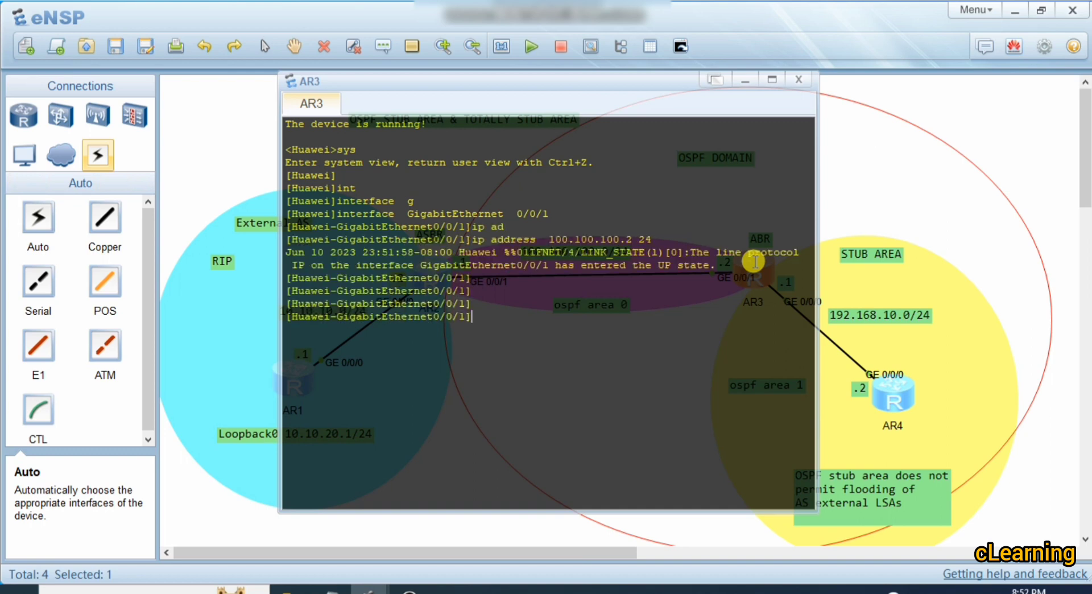
Switch to GigabitEthernet 0/0/0 on AR3, assign it the address 192.168.10.1 24, and quit the interface view
type("interface GigabitEthernet 0/0/1")
type("0")
key("Return")
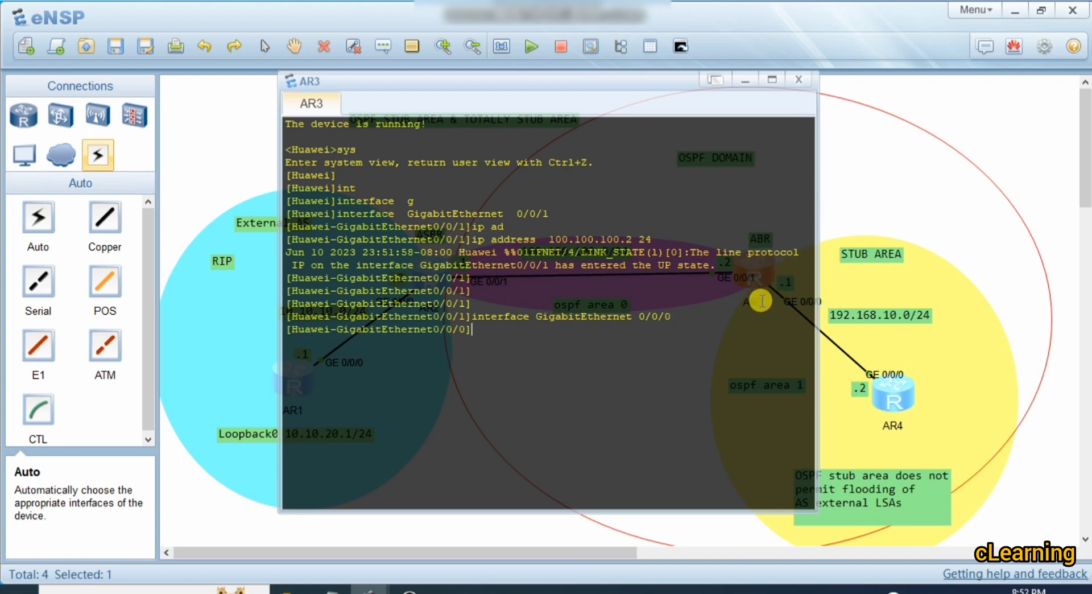
type("ip ad")
key("Tab")
type("192.168.10.1")
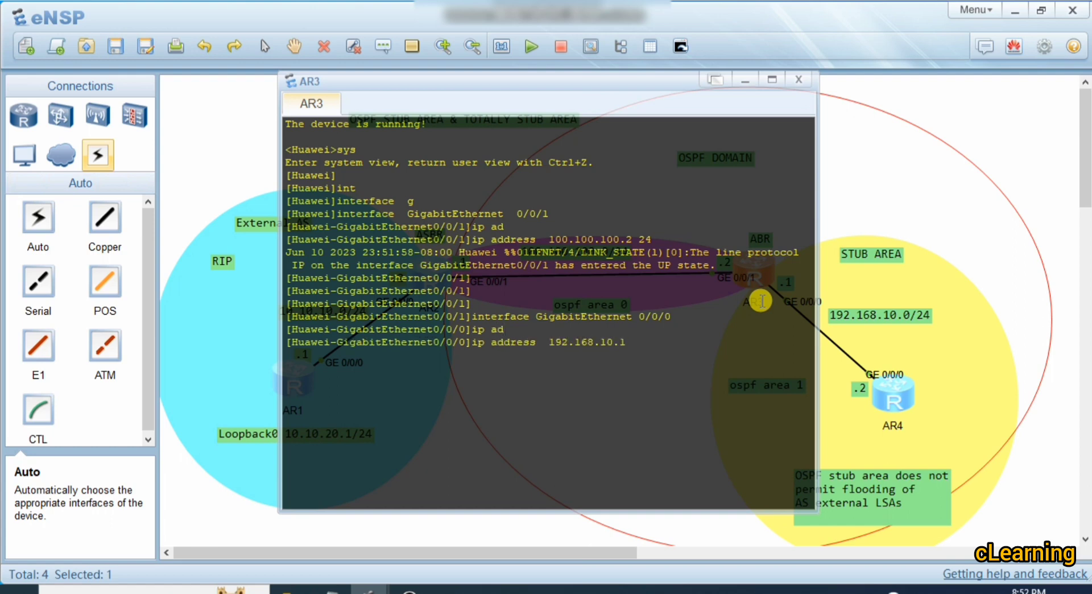
type(" 24")
key("Return")
key("Return")
key("Return")
key("Return")
key("Return")
key("Return")
key("Return")
type("q")
key("Return")
key("Return")
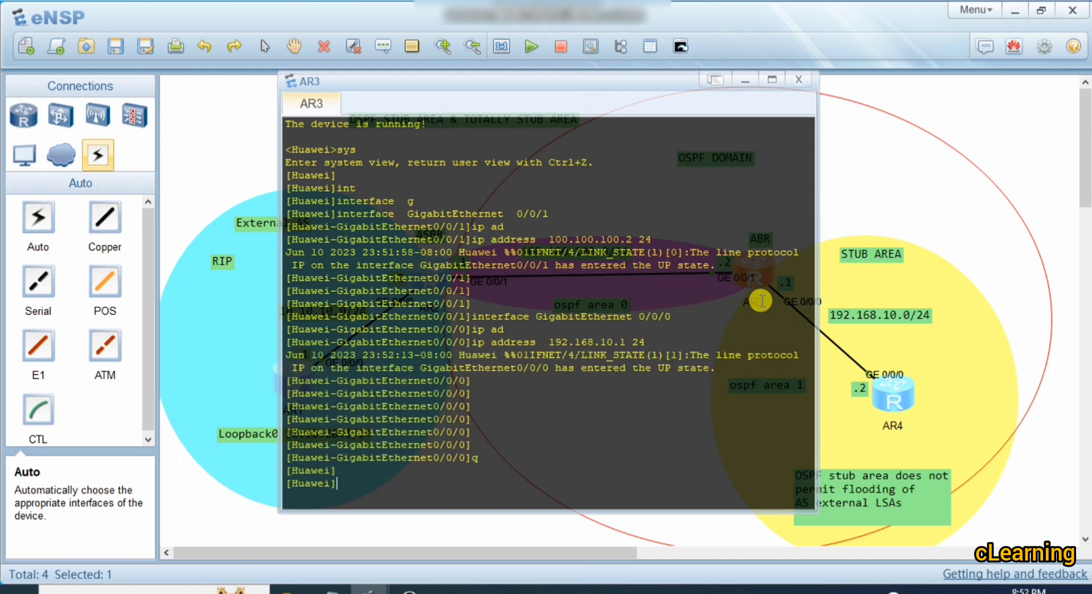
Start OSPF process 1 on AR3 and enter area 0, checking the topology diagram before returning to the console
type("is")
key("BackSpace")
key("BackSpace")
type("os")
key("Tab")
type("1")
key("Return")
type("are")
key("Tab")
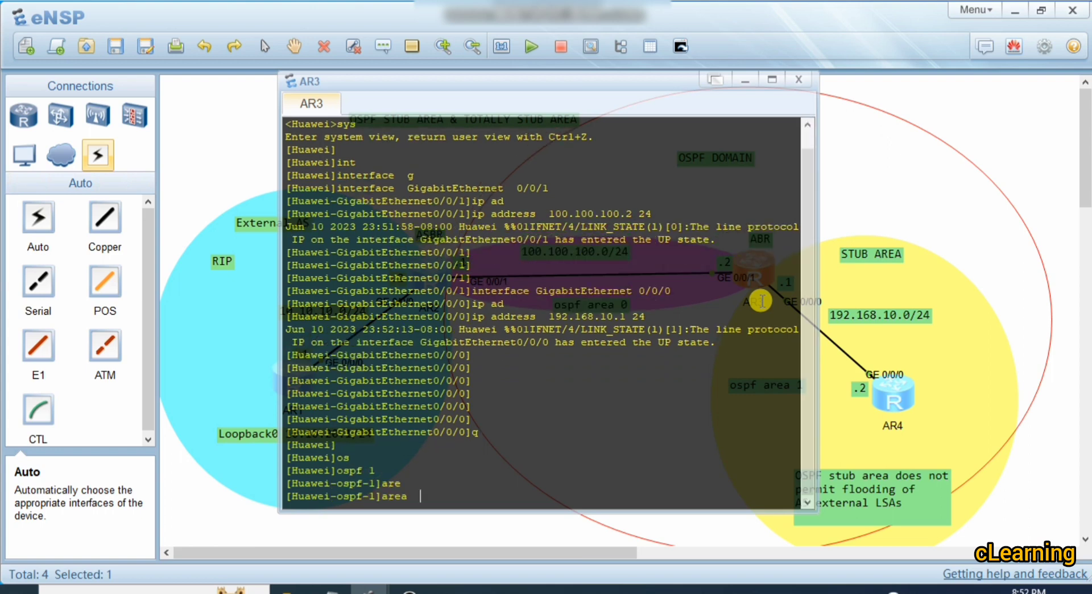
type("0")
left_click(943, 186)
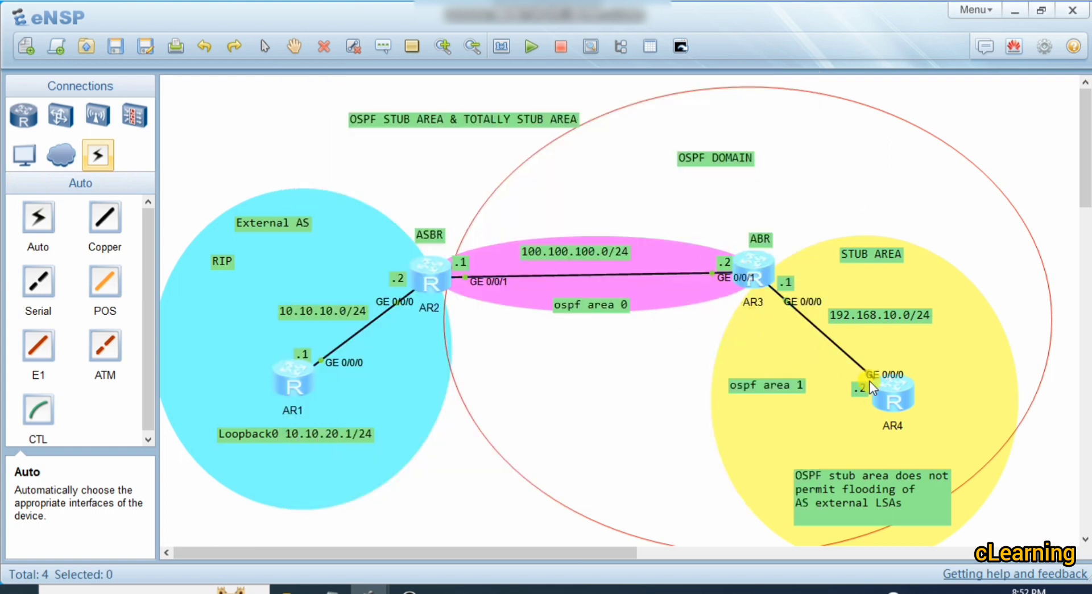
double_click(765, 268)
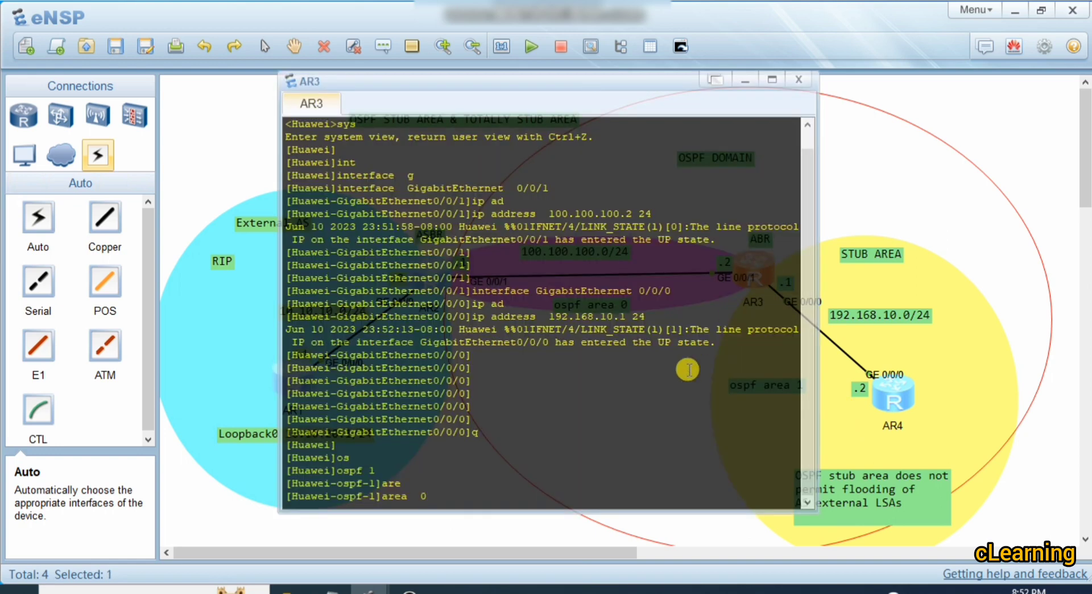
Advertise network 100.100.100.0 0.0.0.255 in OSPF area 0 on AR3 and quit the area view
type("19")
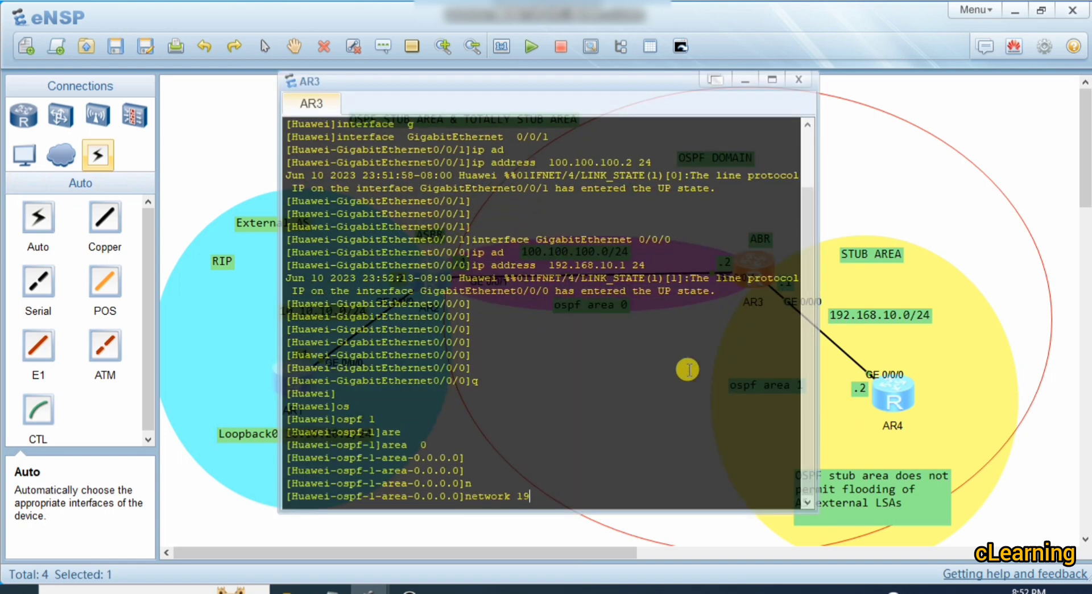
type("2.16")
key("BackSpace")
key("BackSpace")
key("BackSpace")
key("BackSpace")
key("BackSpace")
type("00.100.100.0 0.0.0.255")
key("Return")
key("Return")
key("Return")
key("Return")
type("q")
key("Return")
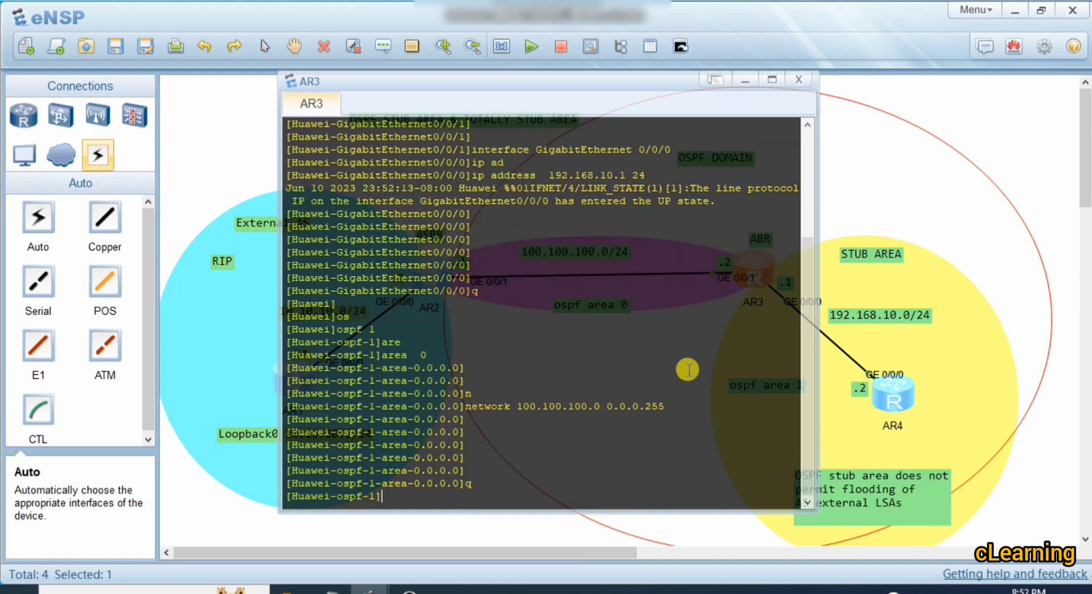
Enter OSPF area 1 on AR3, advertise network 192.168.10.0 0.0.0.255, and return to the topology
type("are")
key("Tab")
type("1")
key("Return")
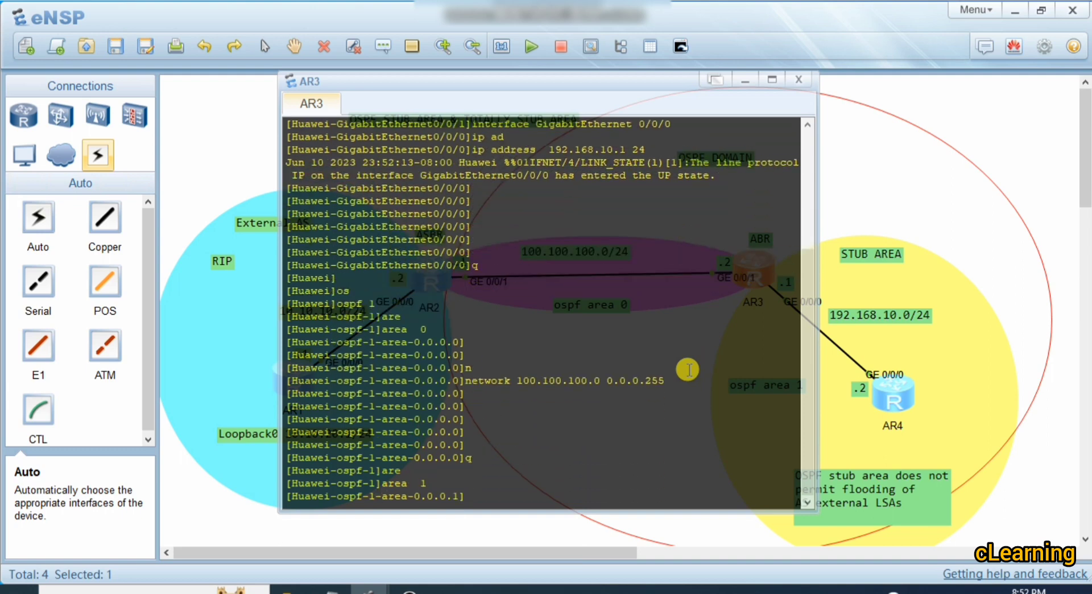
type("network")
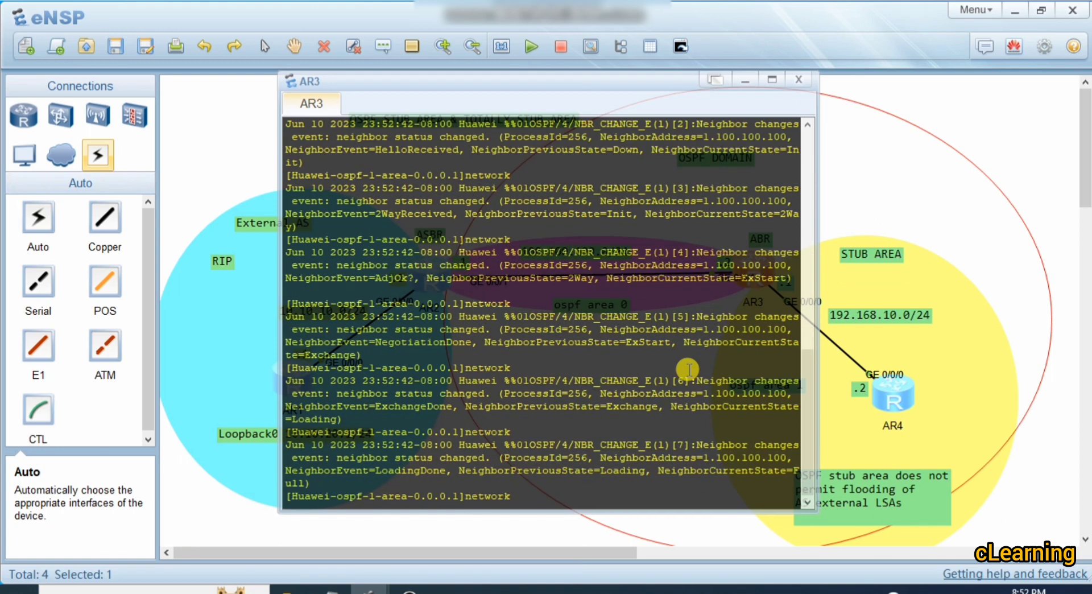
left_click_drag(767, 470, 325, 234)
left_click(577, 415)
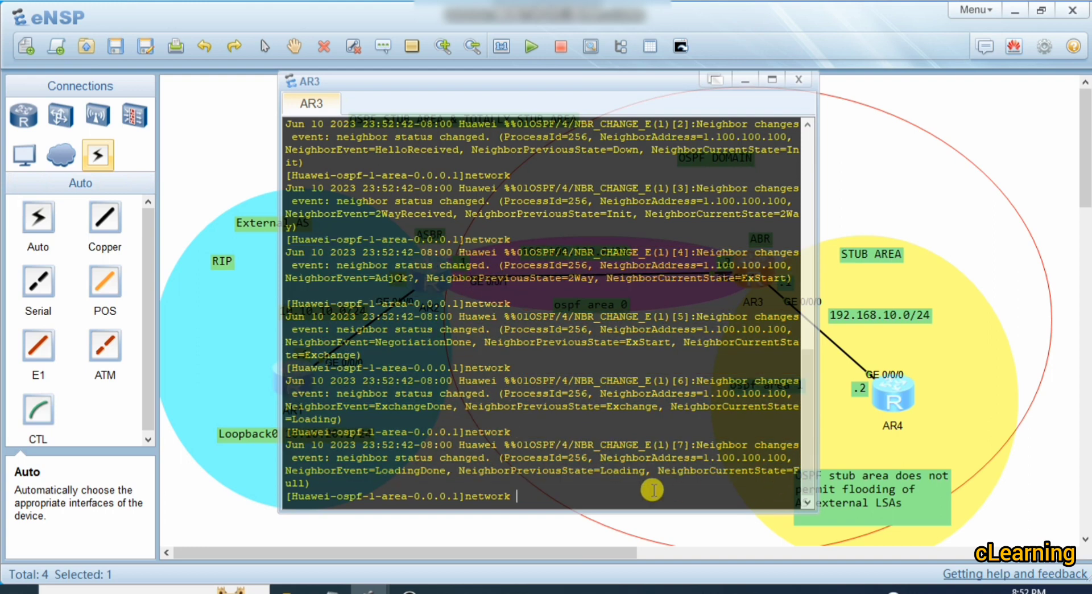
type("192.168.10.0 0.0.0.255")
key("Return")
left_click(906, 188)
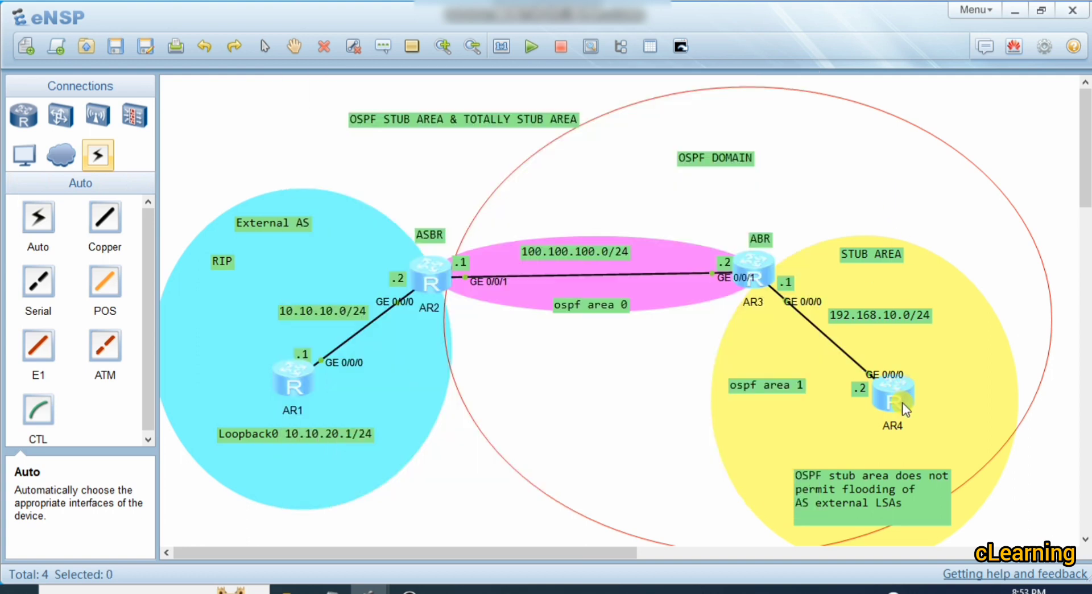
Open the AR4 console and try the combined command system-view int g 0/0/0
left_click(903, 404)
double_click(873, 391)
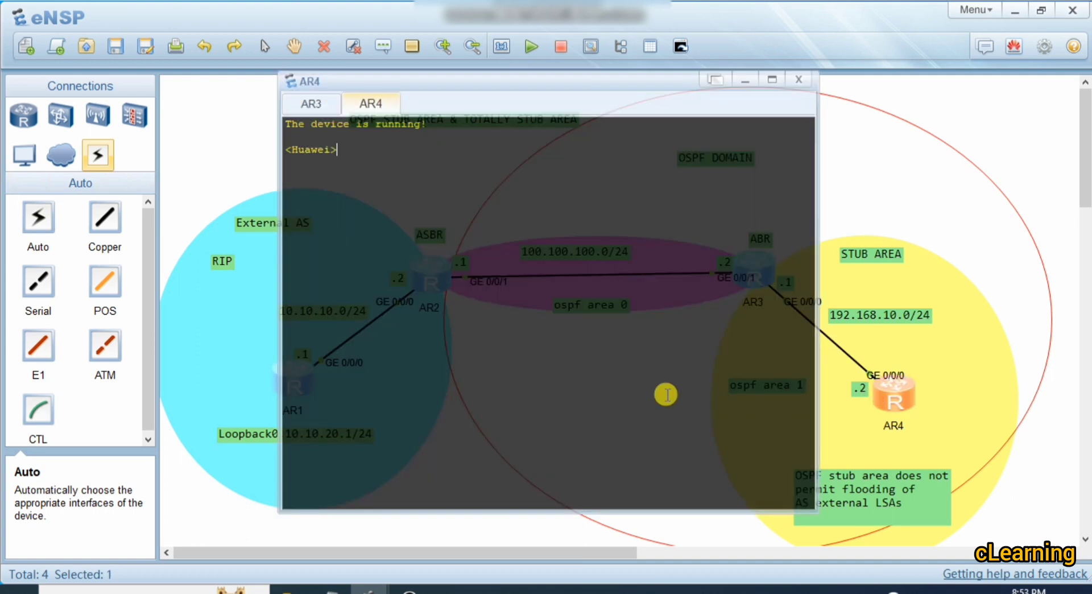
type("sts")
key("Tab")
type("int")
key("Tab")
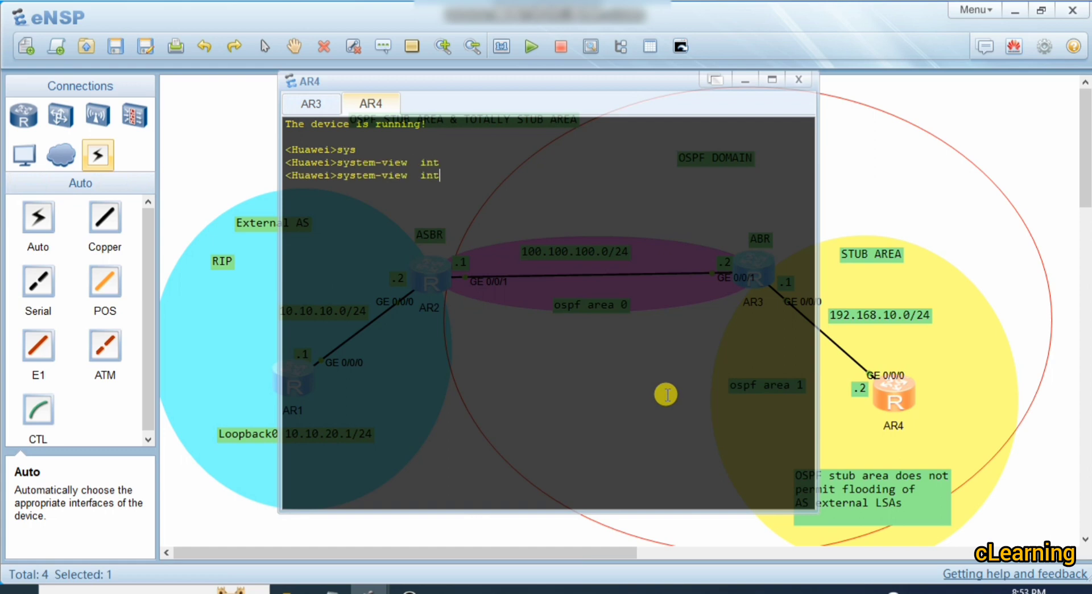
type("g")
key("Tab")
type("0/0/0")
key("Return")
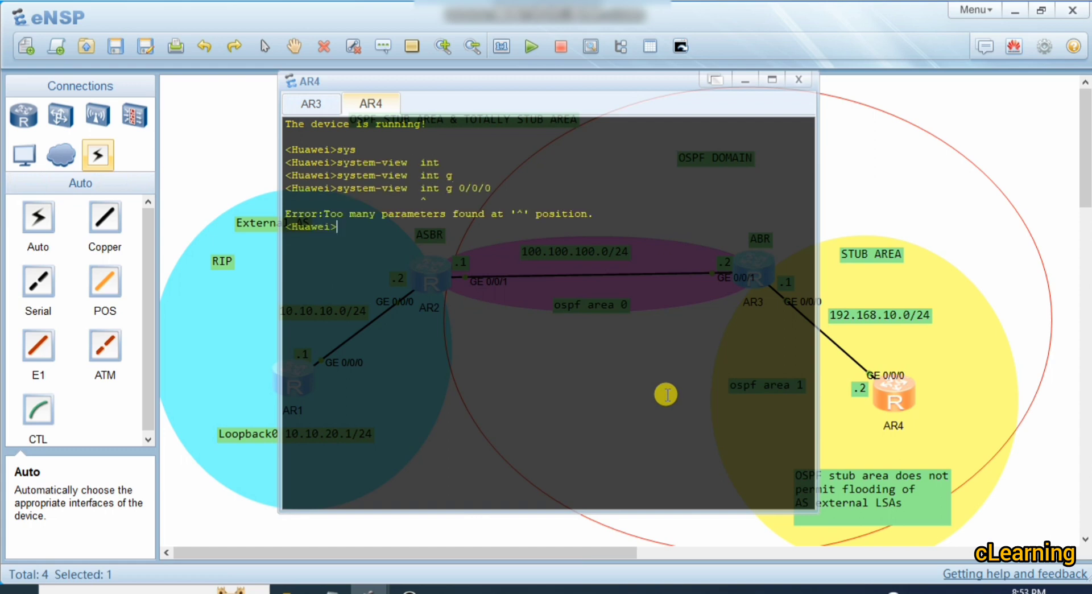
Discard the recalled command on AR4 and enter system view with system-view alone
key("Up")
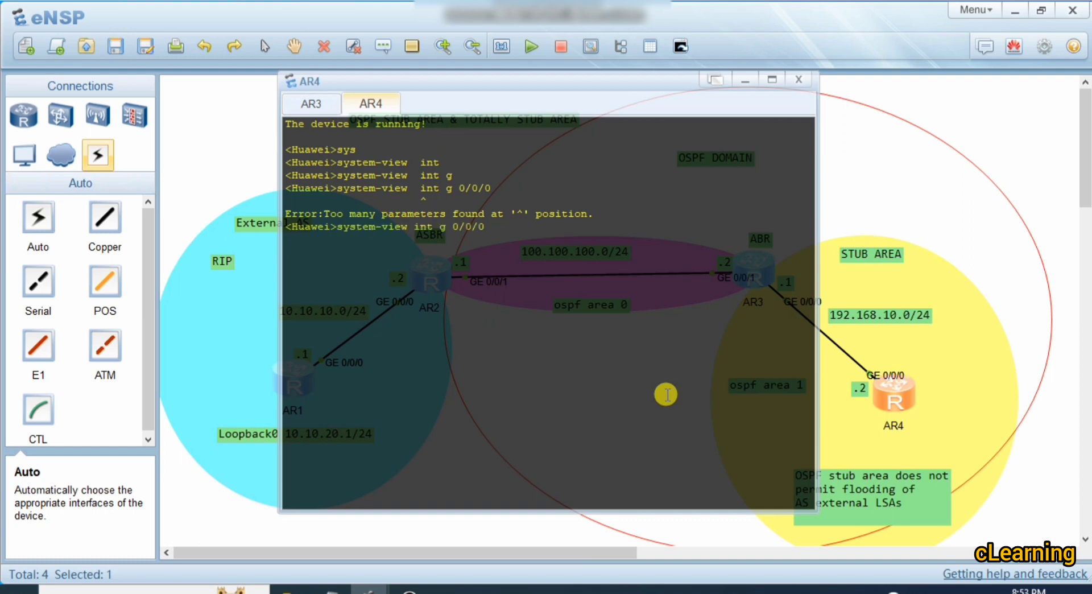
key("Down")
type("sts")
key("BackSpace")
key("BackSpace")
type("ys")
key("Tab")
key("Return")
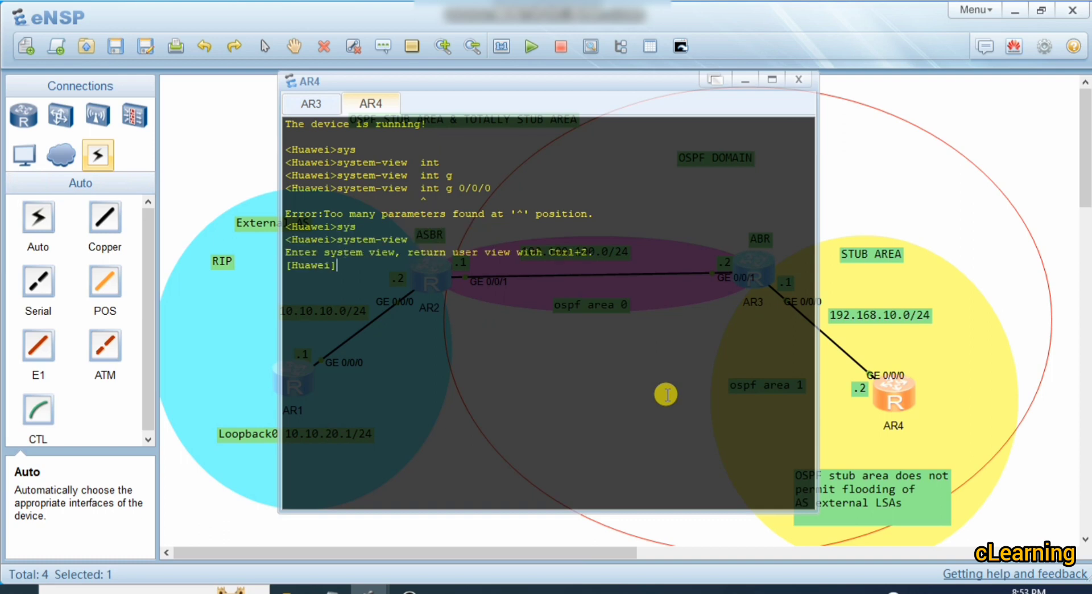
Enter the GigabitEthernet 0/0/0 interface view on AR4
key("Up")
key("Up")
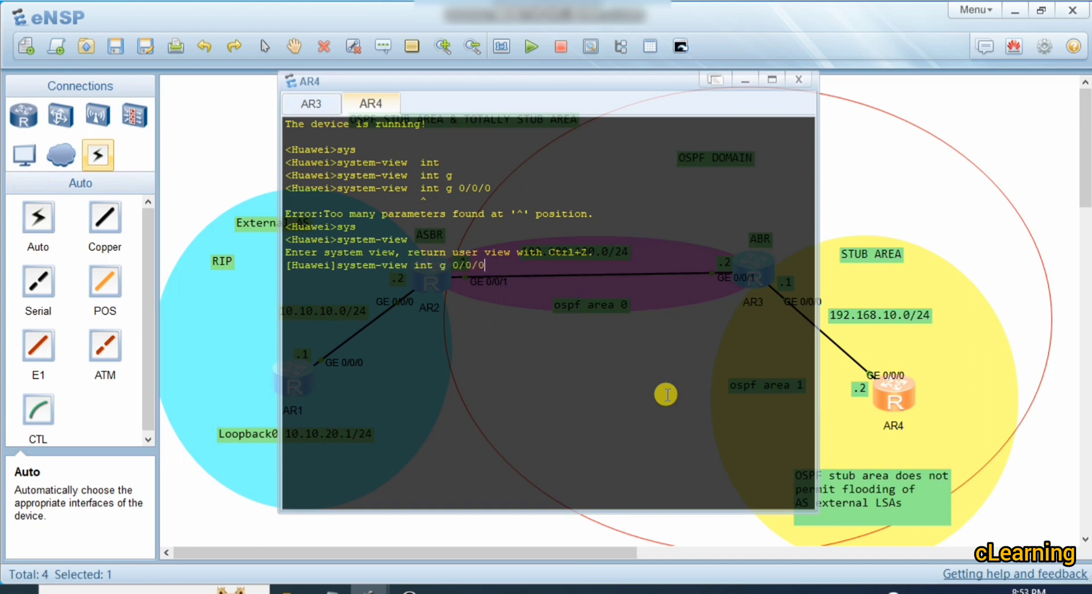
key("Return")
type("int")
key("Tab")
type("g")
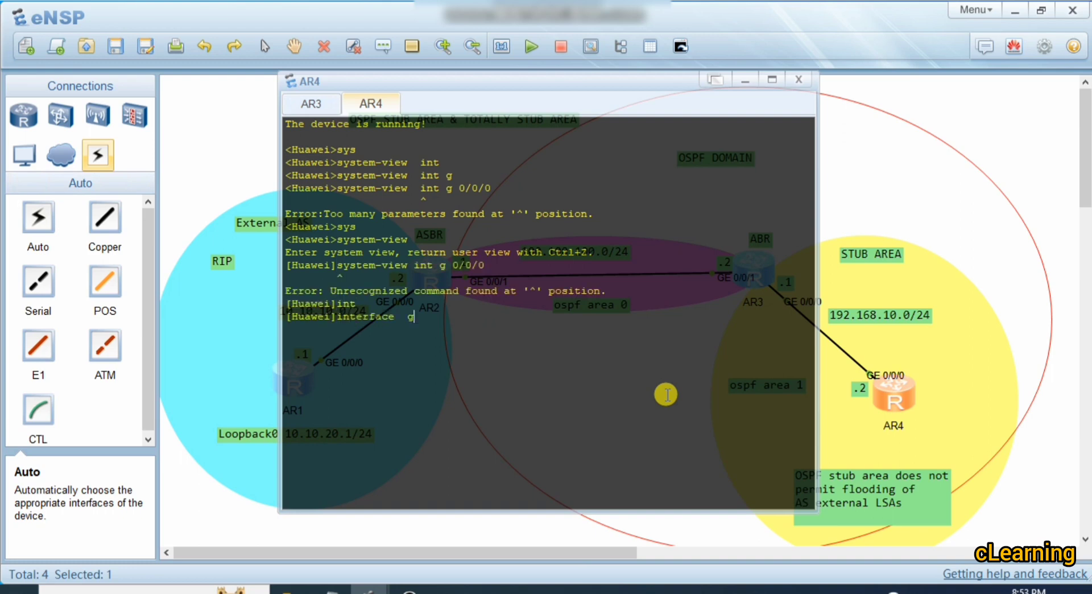
key("Tab")
type("0/0/0")
key("Return")
Assign the address 192.168.10.2 24 to GigabitEthernet 0/0/0 on AR4 and quit the interface view
type("ip ad")
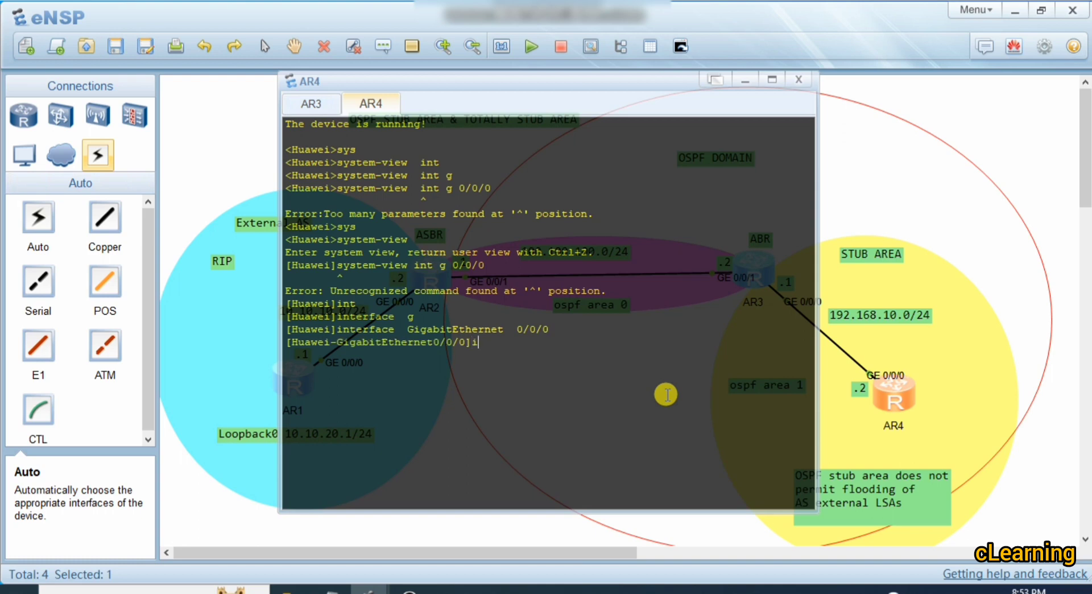
key("Tab")
type("192.1")
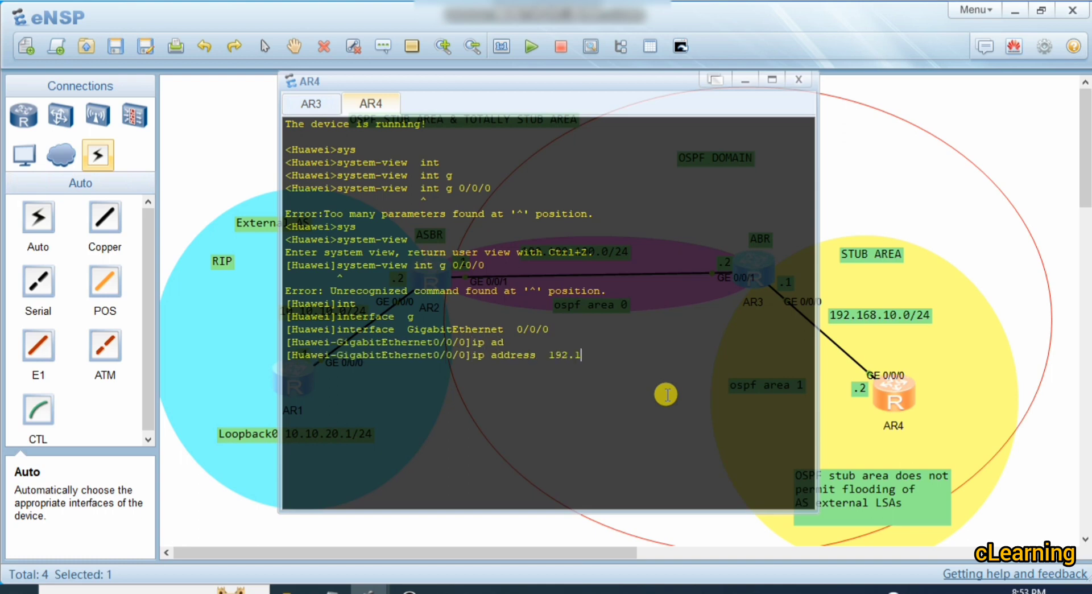
type("68.10.2 24")
key("Return")
key("Return")
key("Return")
key("Return")
key("Return")
type("q")
key("Return")
key("Return")
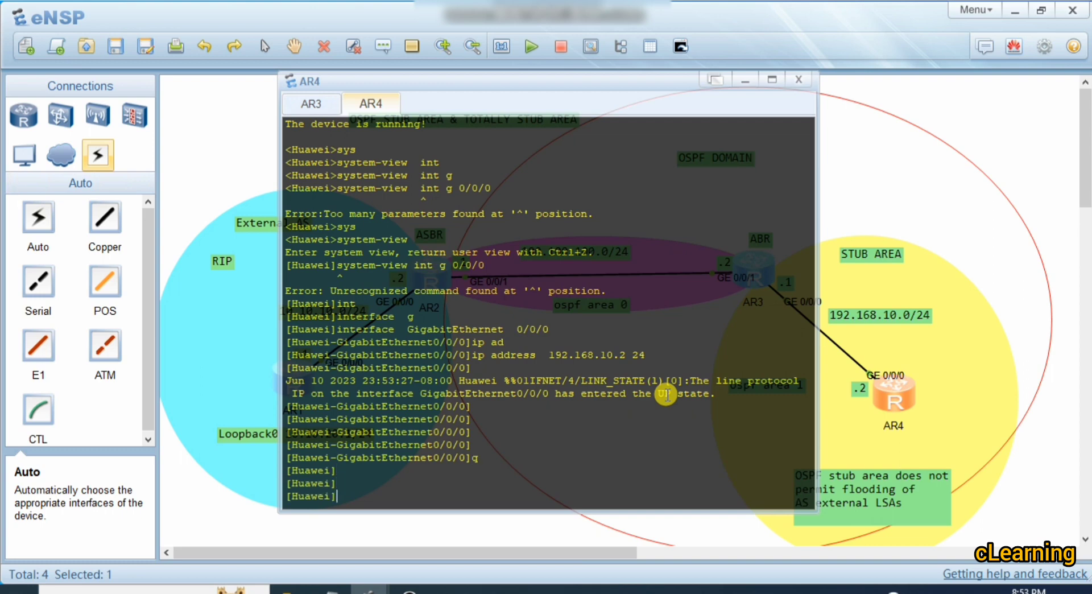
Start OSPF process 1 on AR4 and enter area 1
type("os")
key("Tab")
type("1")
key("Return")
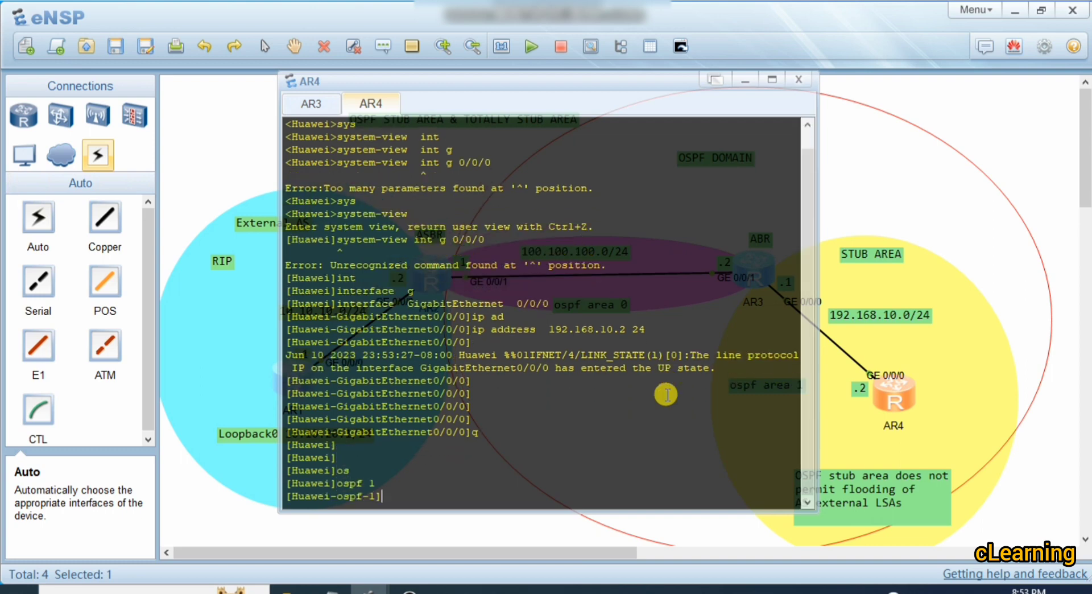
type("are")
key("Tab")
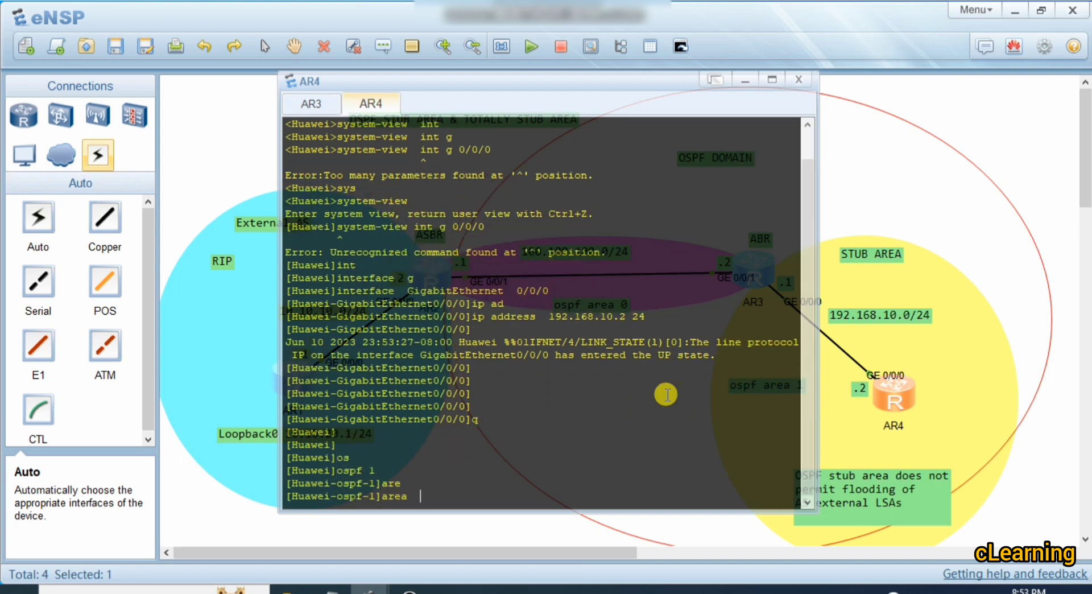
type("1")
key("Return")
key("Return")
key("Return")
key("Return")
Advertise network 192.168.10.0 0.0.0.255 in OSPF area 1 on AR4 and quit the area view
type("n")
key("Tab")
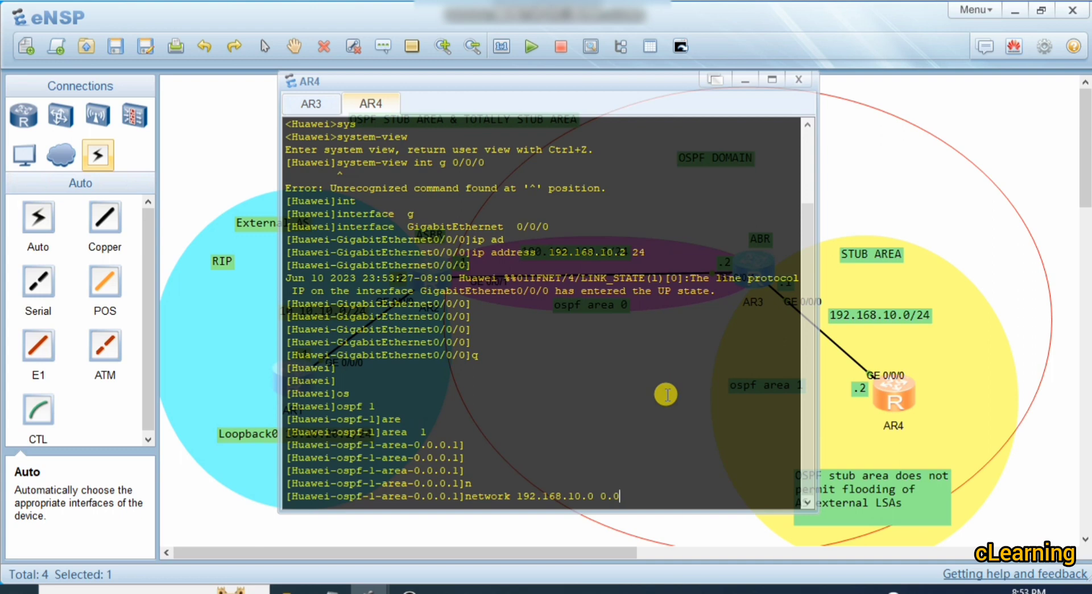
type("192.168.10.0 0.0.0.255")
key("Return")
key("Return")
key("Return")
key("Return")
key("Return")
key("Return")
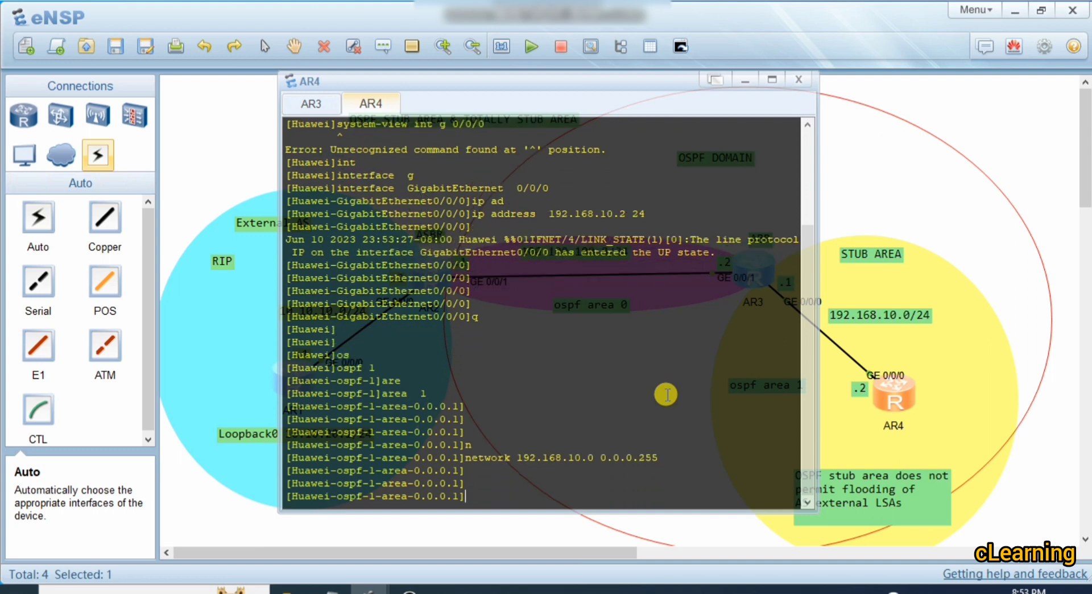
type("q")
key("Return")
key("Return")
key("Return")
key("Return")
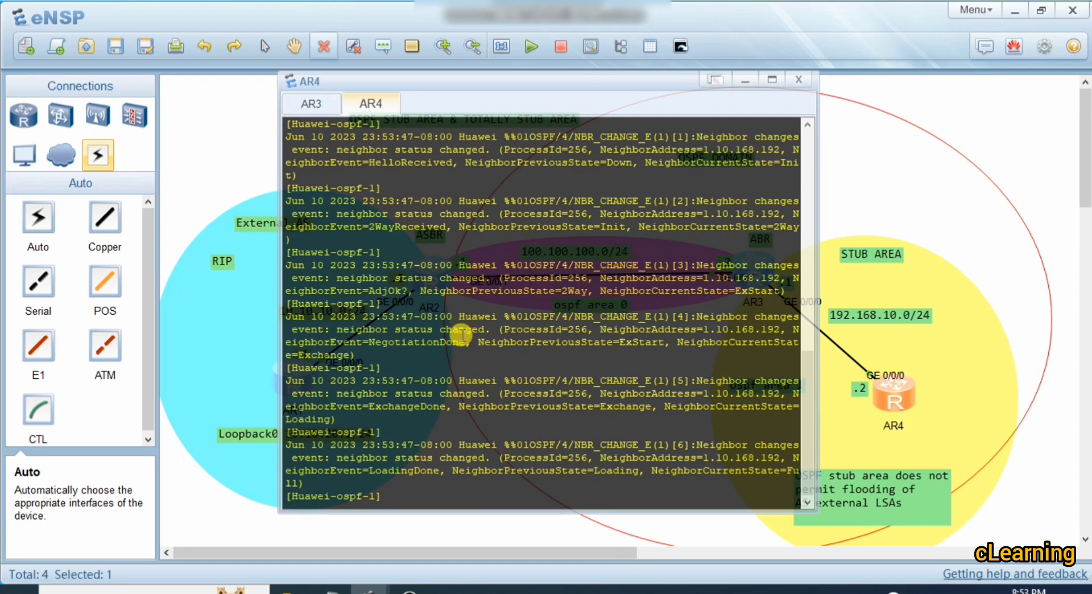
Ping 100.100.100.1 from AR4, locate that address in the topology, and read the ping output in the AR4 console
left_click(864, 183)
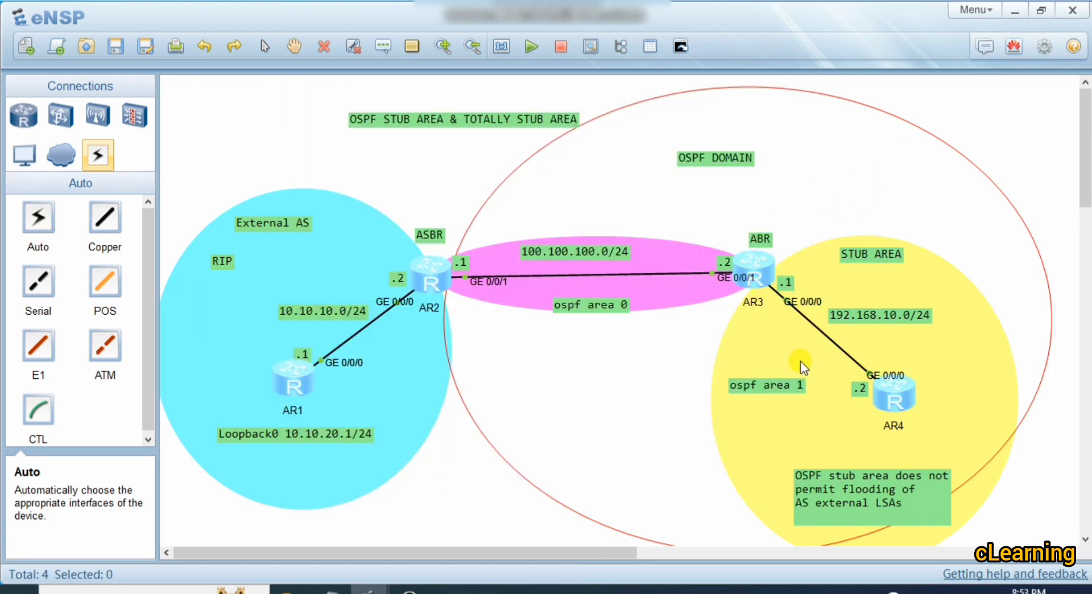
double_click(893, 398)
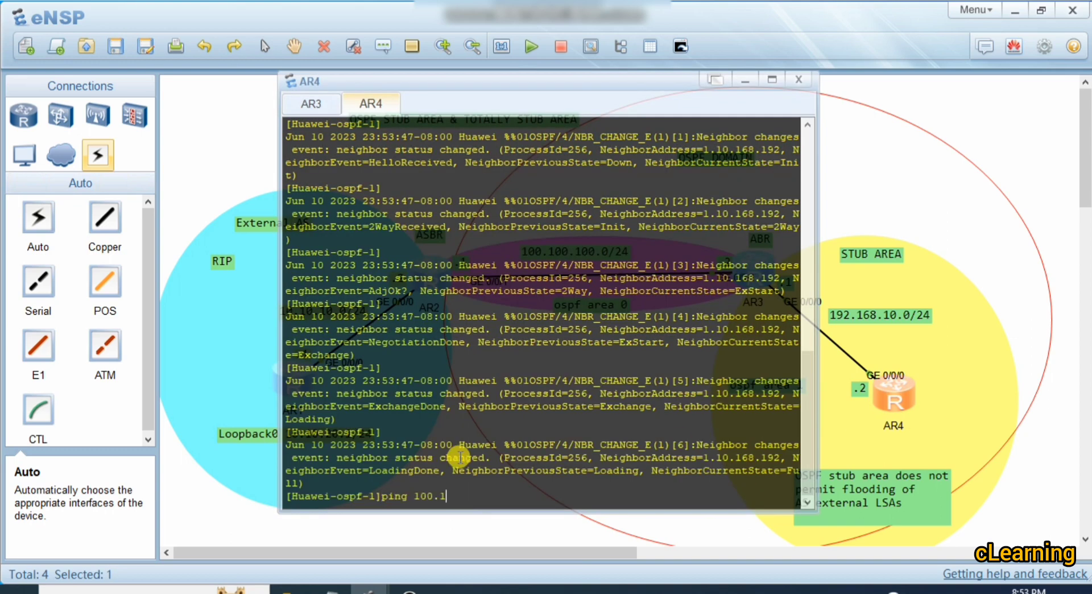
type("ping 100.100.100.1")
key("Return")
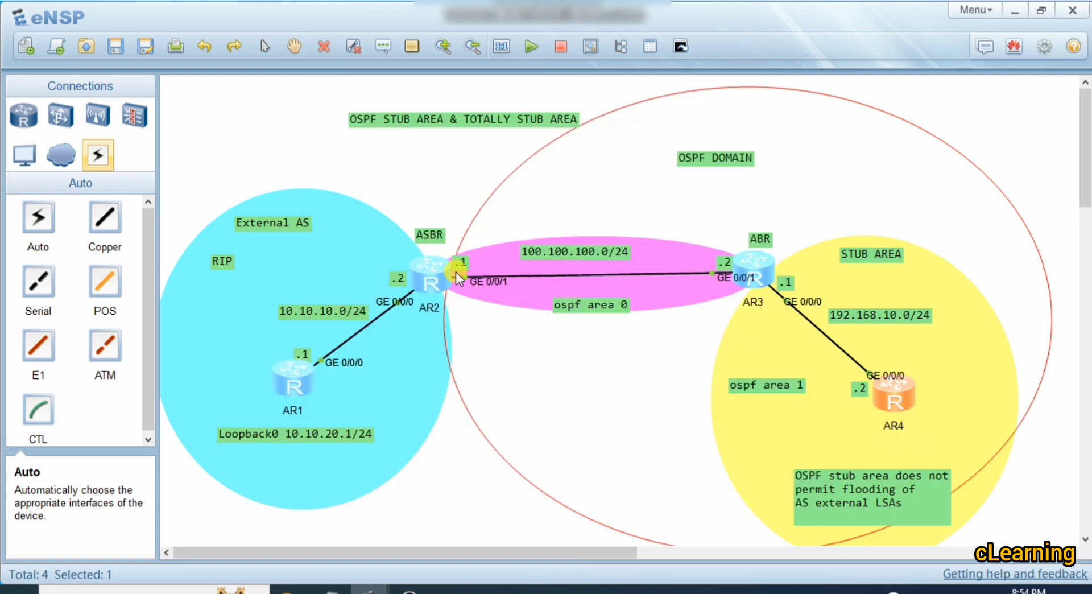
left_click(940, 358)
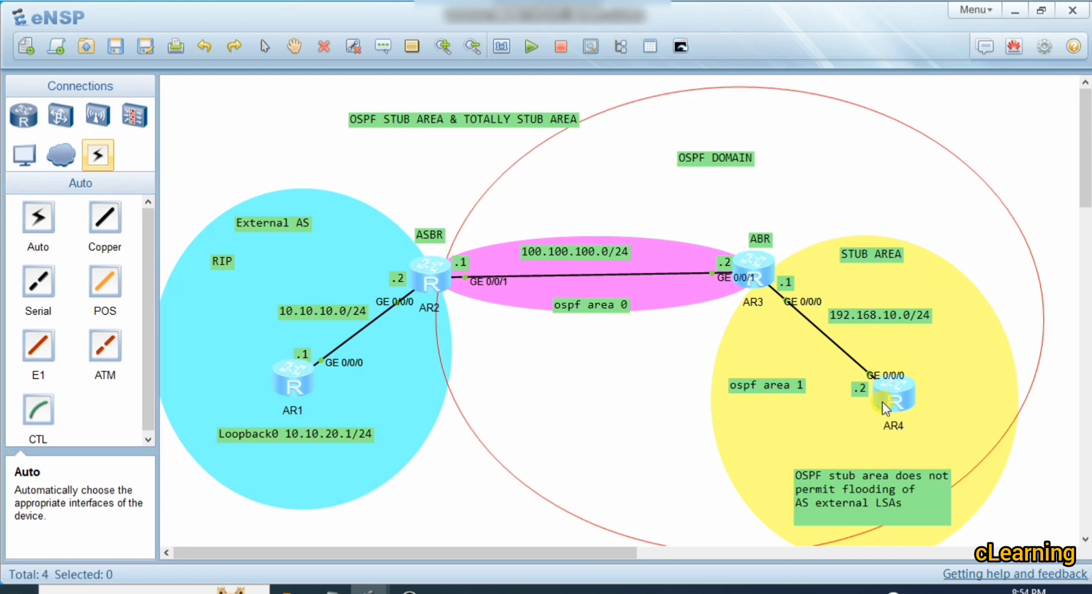
double_click(887, 403)
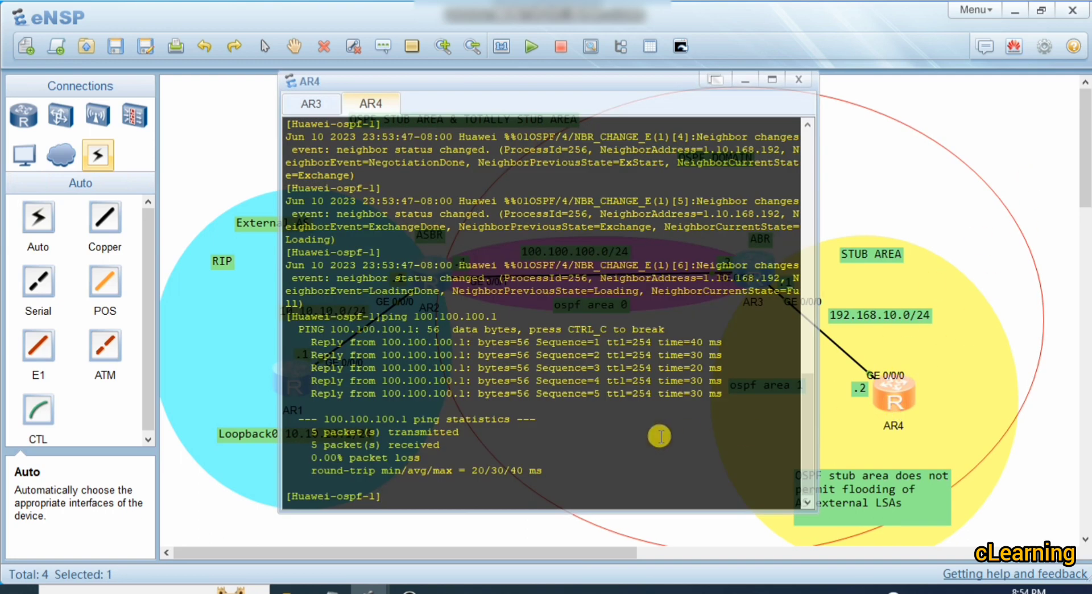
Try the stub-router command in the OSPF 1 view on AR4, then quit, re-enter the OSPF view and retry it
type("st")
key("Tab")
key("Tab")
key("Tab")
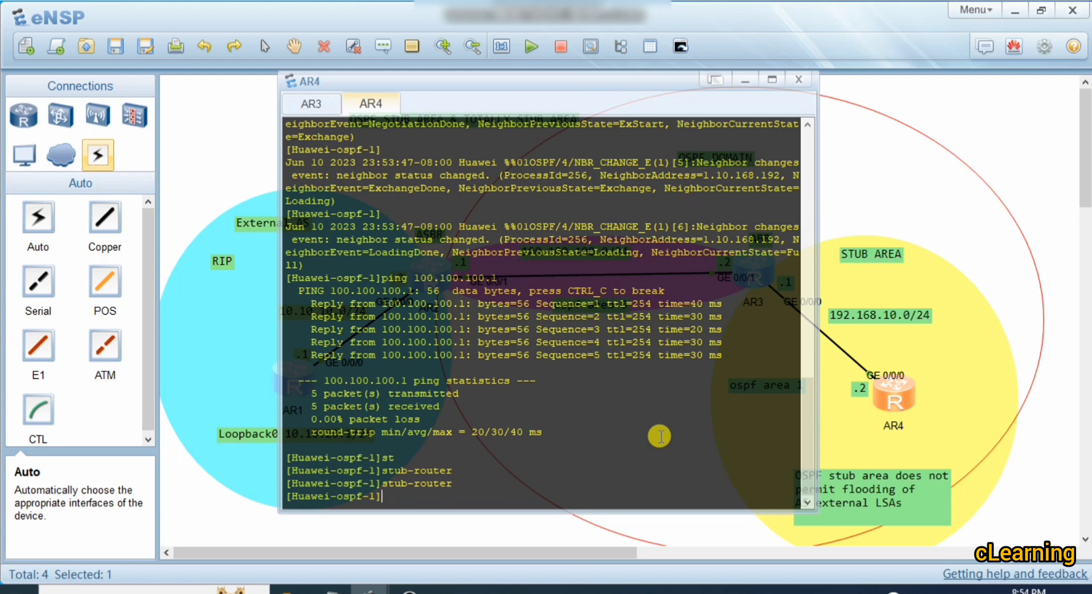
type("q")
key("Return")
type("os")
key("Tab")
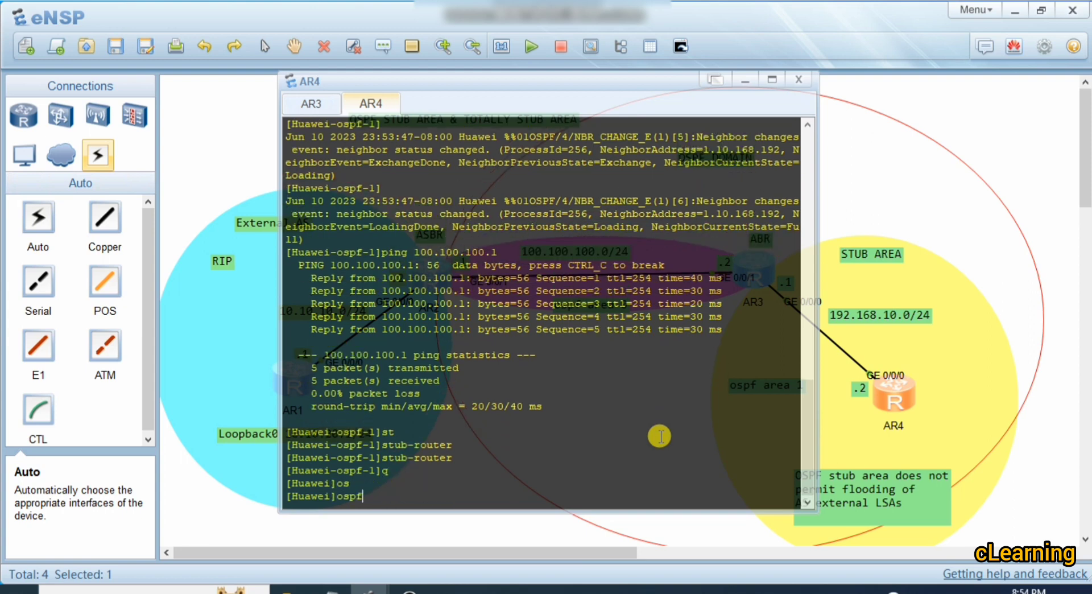
key("Return")
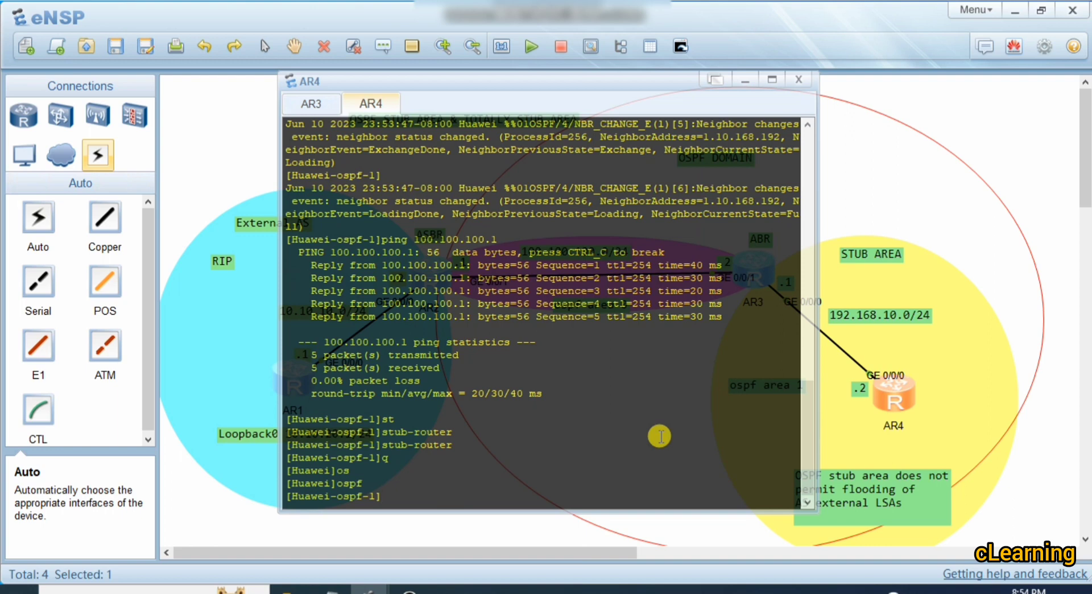
type("st")
key("Tab")
key("Tab")
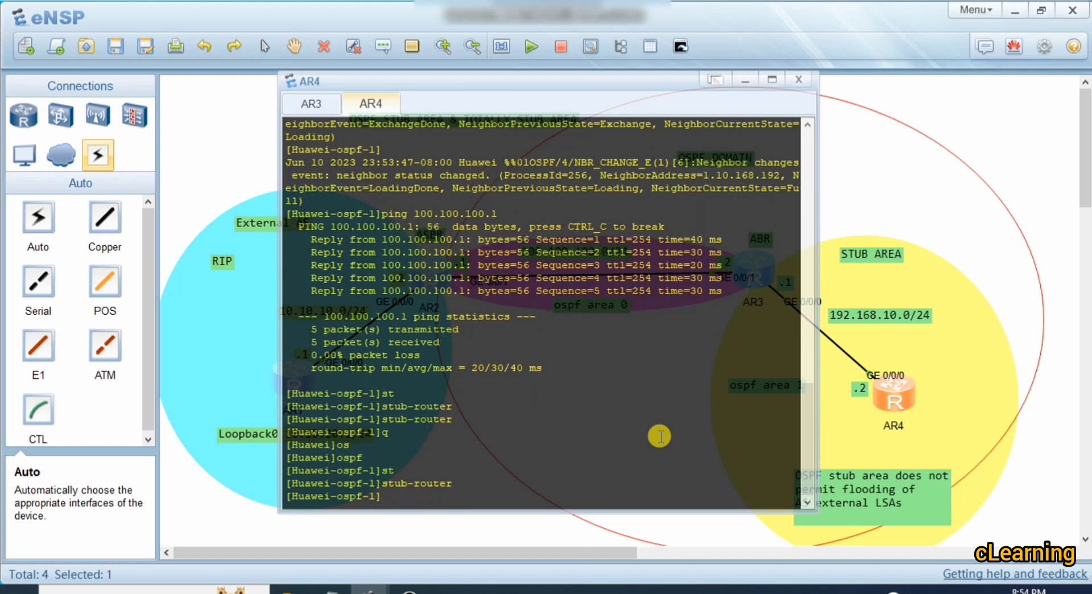
Enter OSPF area 1 on AR4, configure it as a stub area, and return to the topology
type("are")
key("Tab")
type("1")
key("Return")
type("st")
key("Tab")
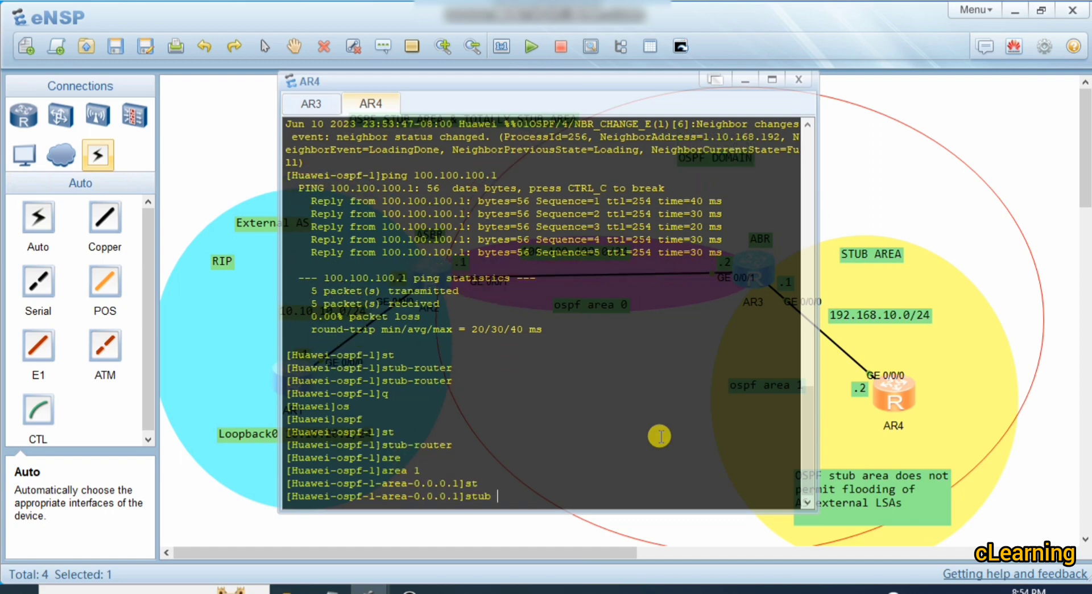
key("Return")
left_click(996, 199)
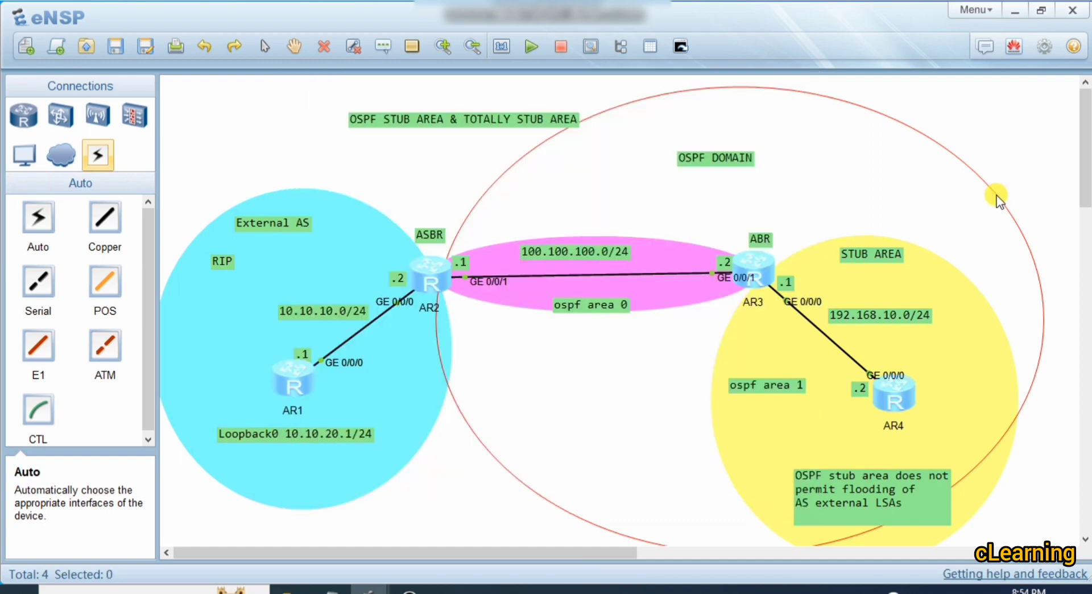
Configure OSPF area 1 as a stub area in the AR3 console
double_click(762, 274)
key("Return")
key("Return")
key("Return")
key("Return")
key("Return")
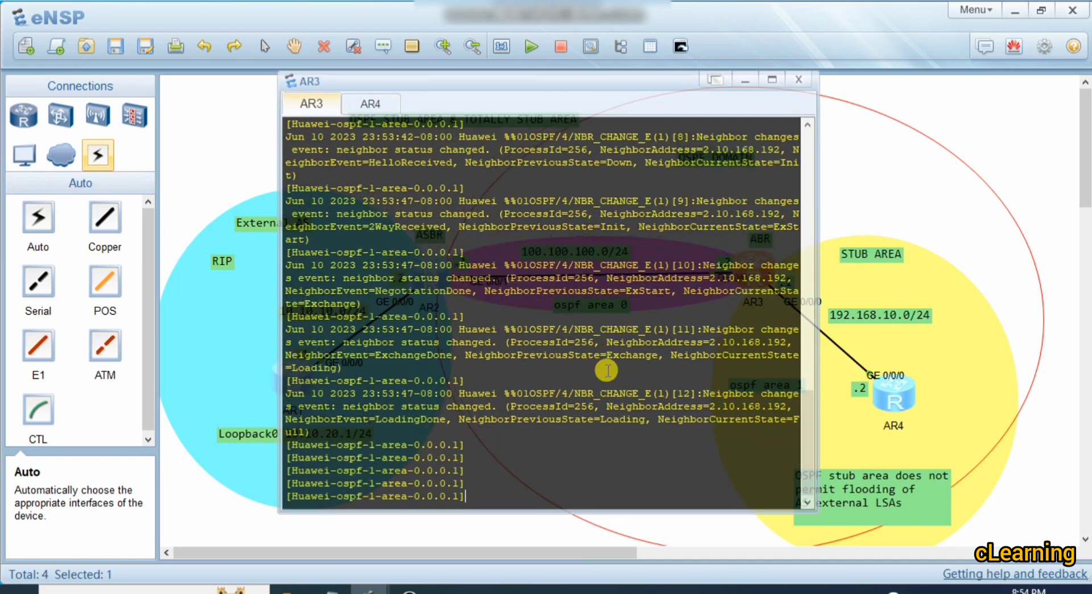
left_click_drag(464, 470, 382, 469)
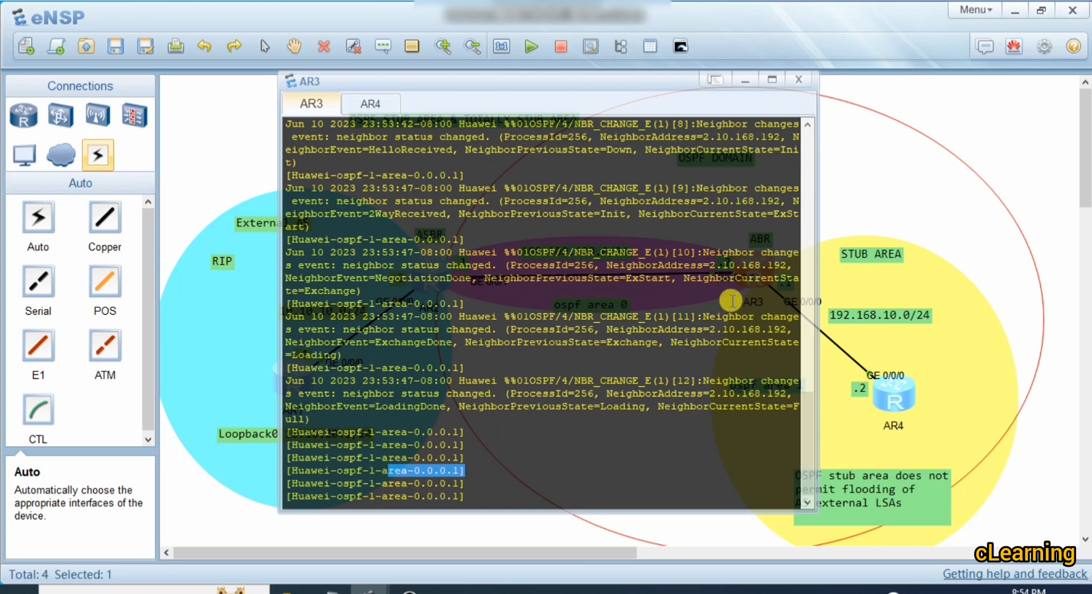
left_click(661, 400)
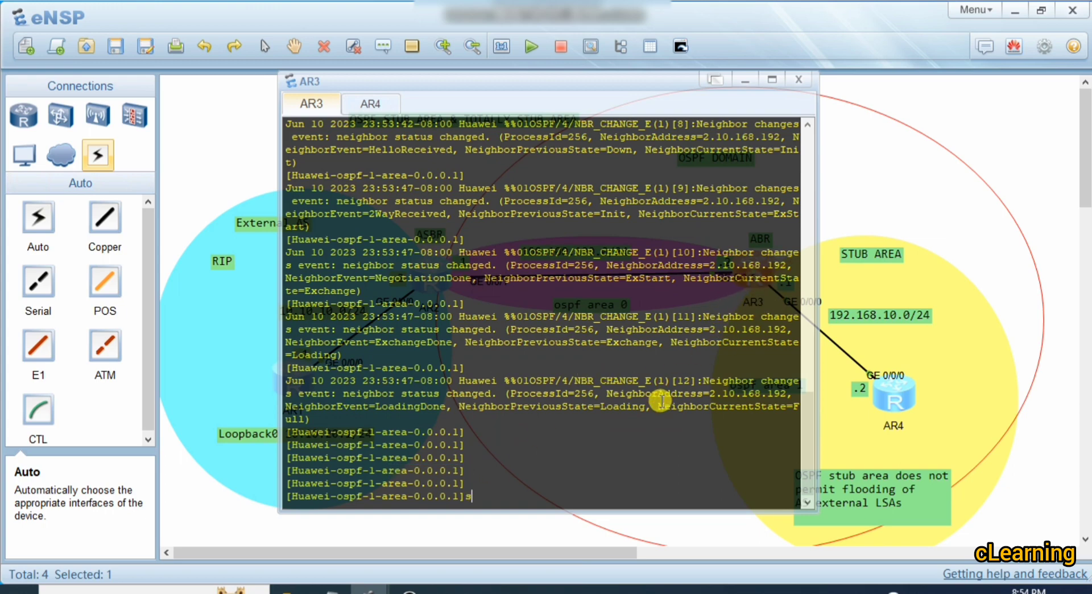
type("s")
key("Return")
key("Return")
key("Return")
key("Return")
key("Return")
key("Return")
key("Return")
key("Return")
key("Return")
key("Return")
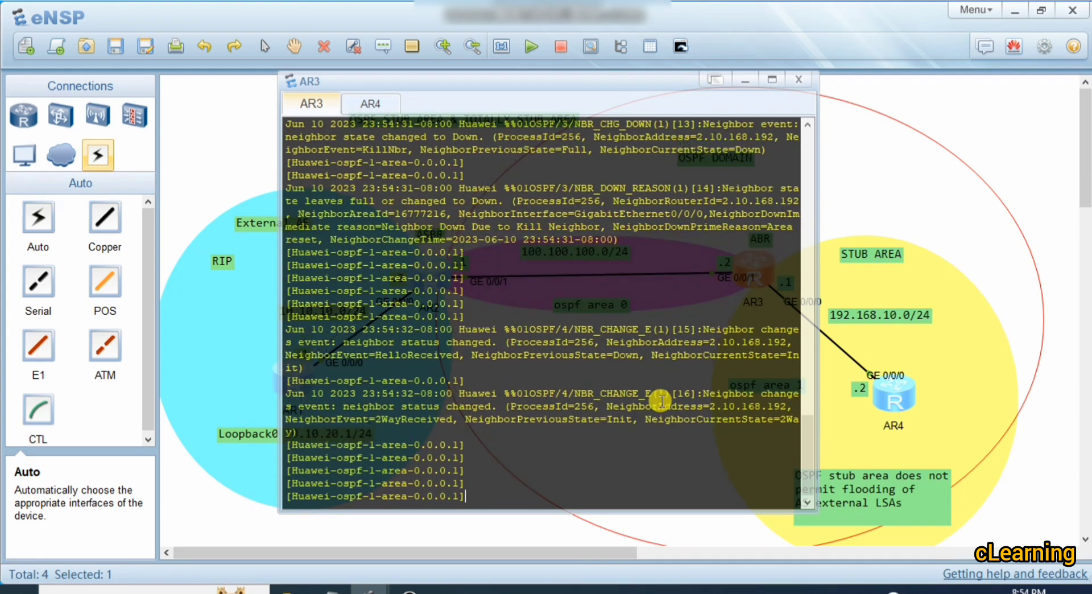
Display the OSPF routing table on AR4 and examine the 192.168.10.0/24 entry
left_click(906, 295)
double_click(905, 401)
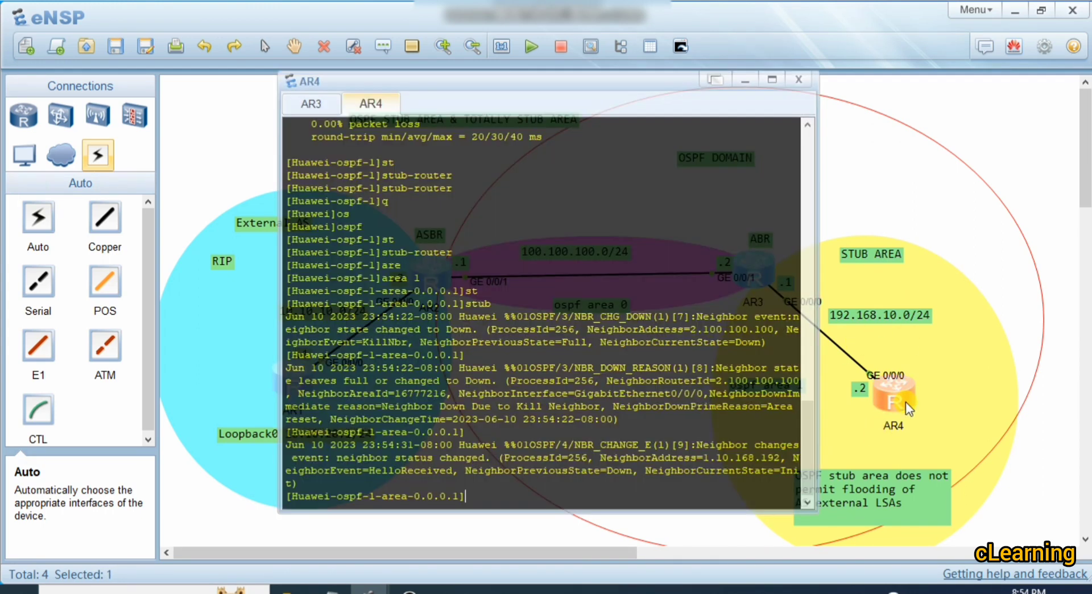
left_click(678, 411)
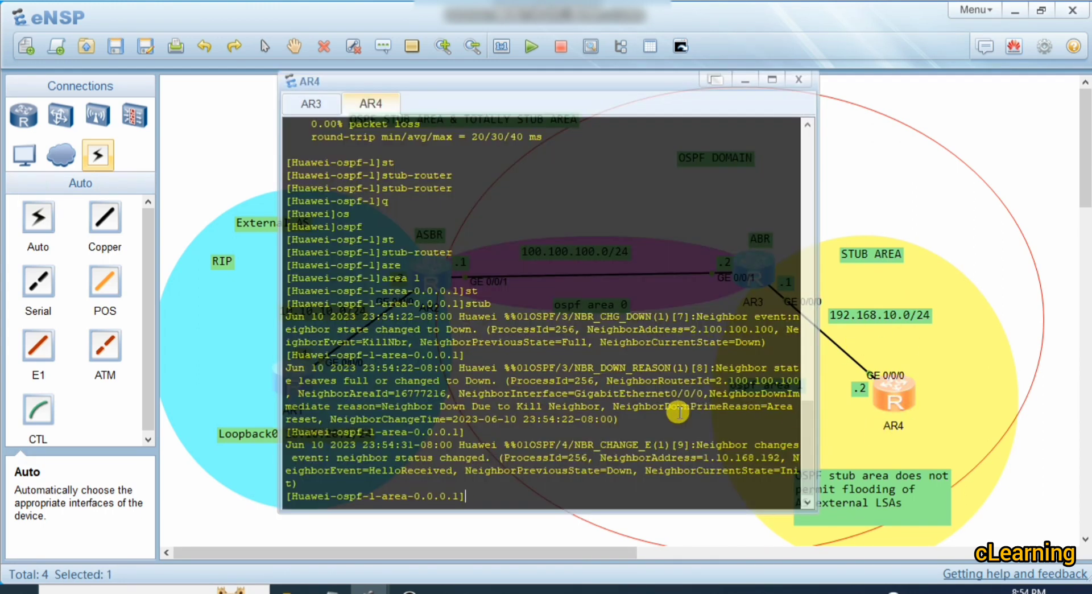
type("di")
key("Tab")
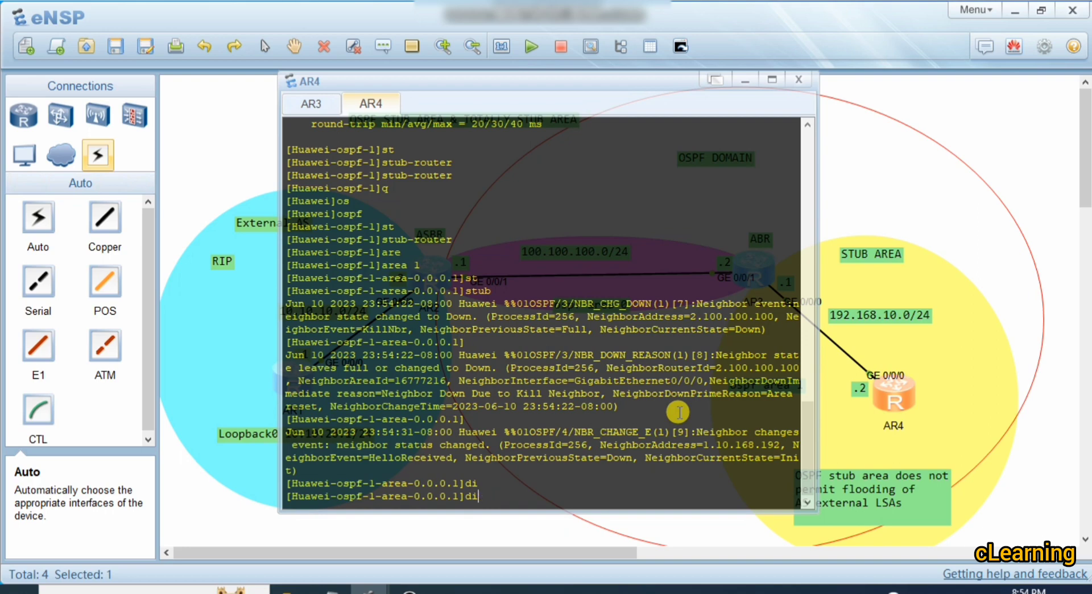
type("s")
key("Tab")
type("os")
key("Tab")
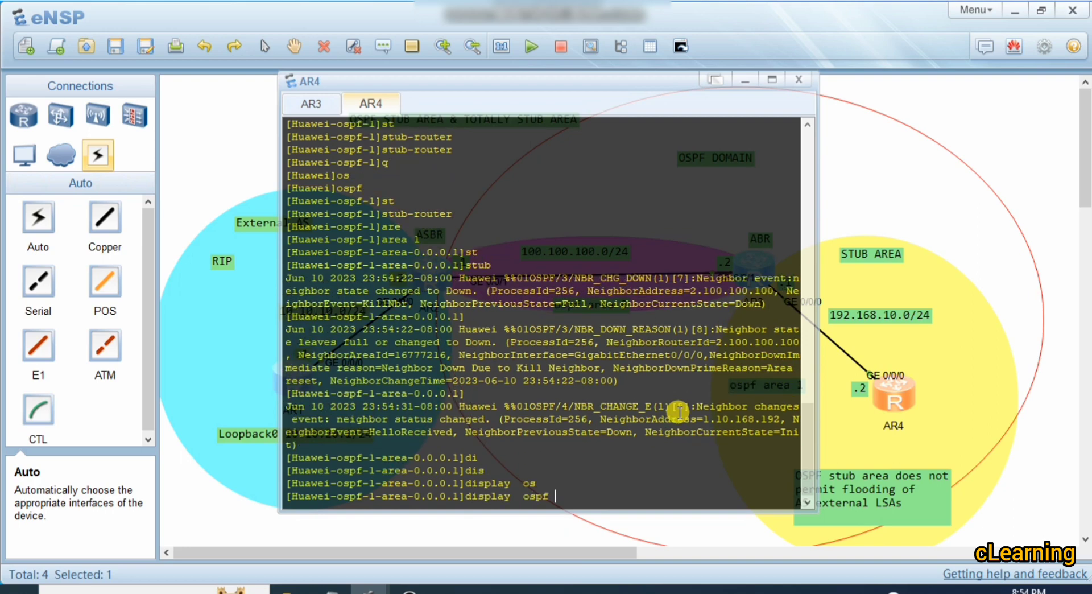
type("rou")
key("Tab")
key("Return")
key("Return")
key("Return")
key("Return")
key("Return")
key("Return")
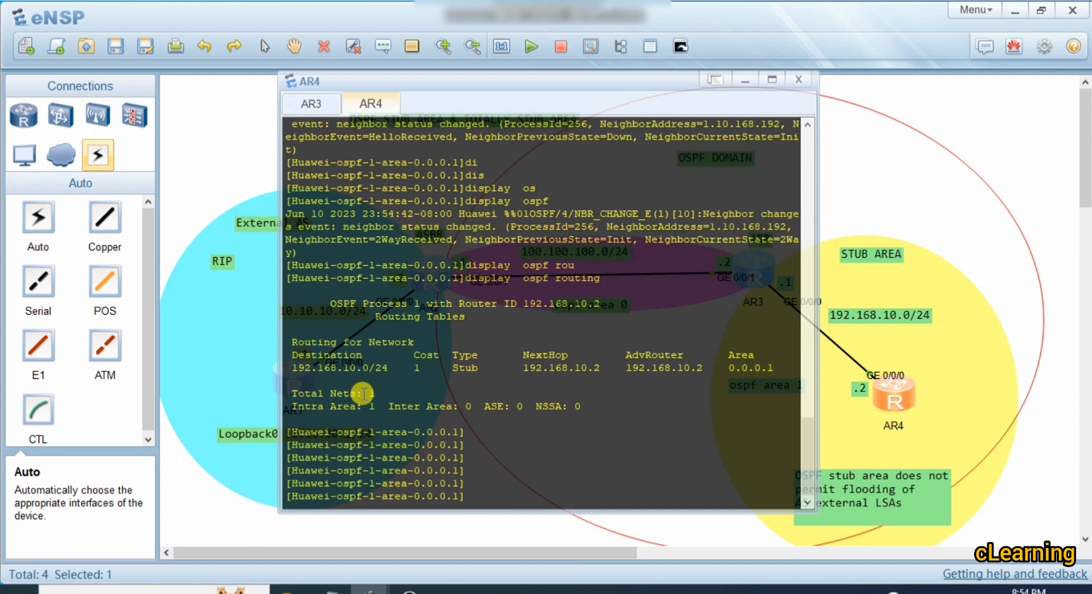
left_click_drag(290, 368, 778, 370)
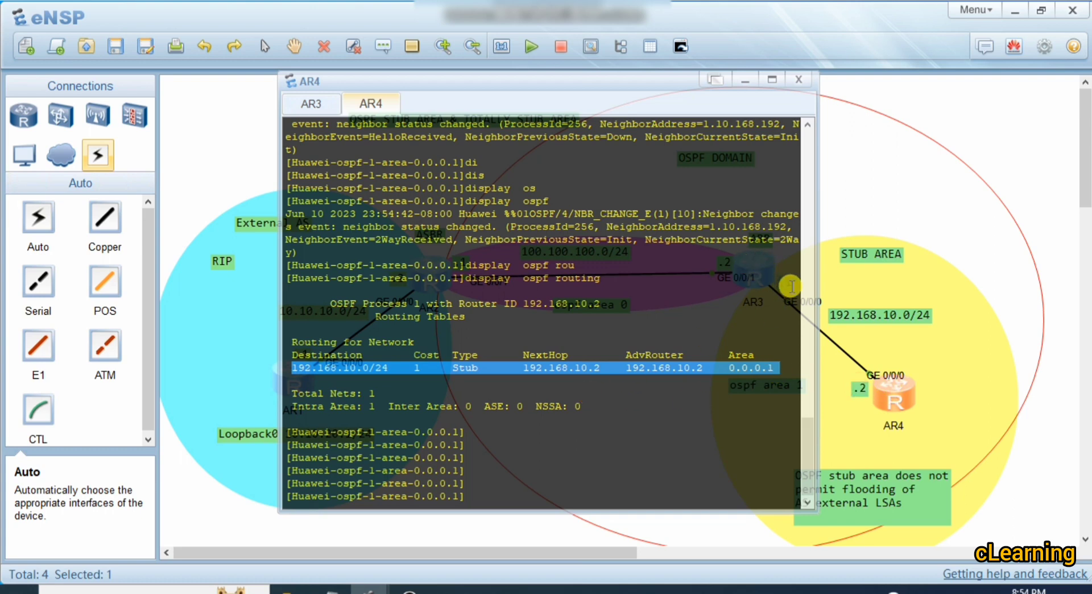
Check the AR3 console, return to AR4, rerun display ospf routing twice, and examine the area totals and destination
left_click(902, 390)
double_click(767, 277)
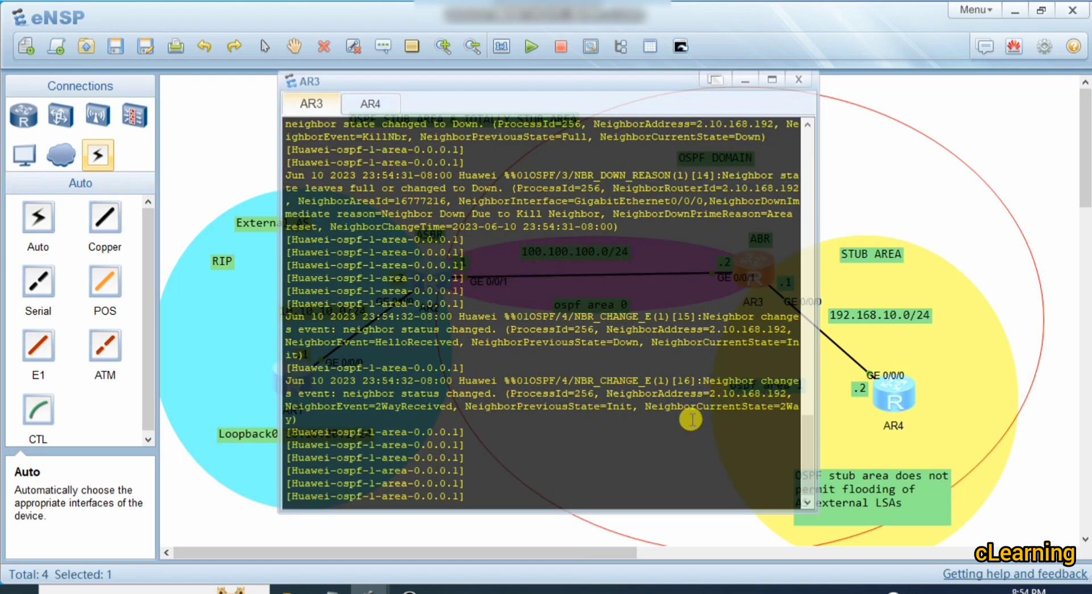
left_click(903, 393)
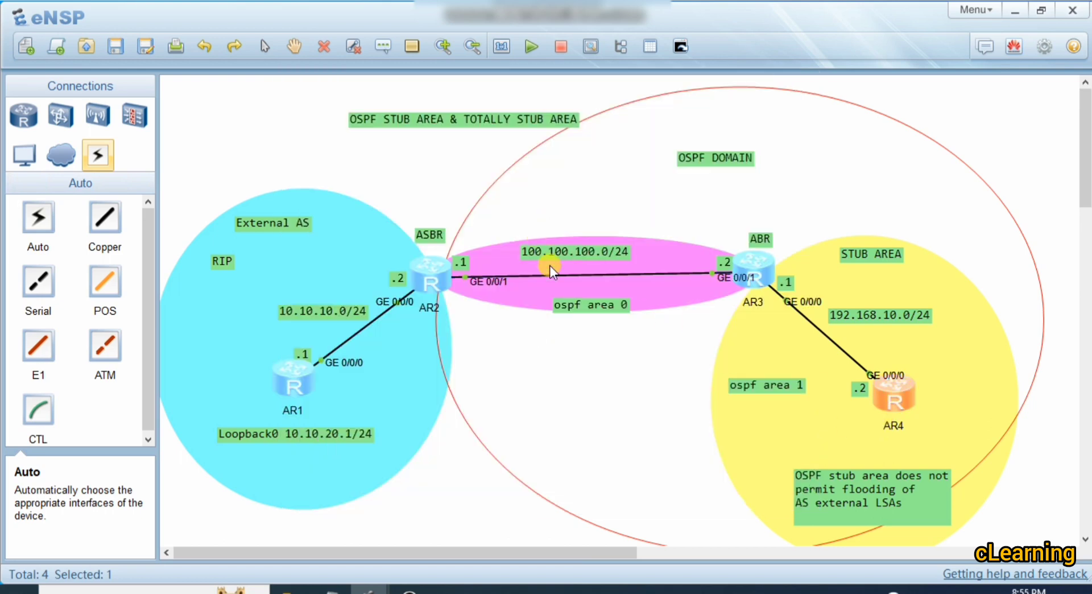
double_click(898, 388)
key("Up")
key("Return")
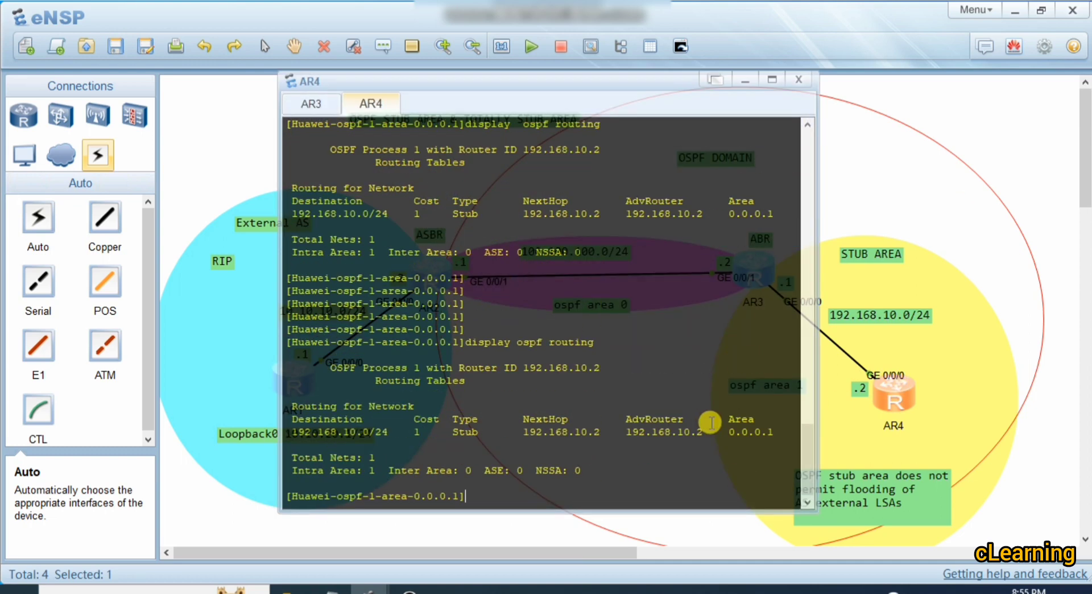
key("Up")
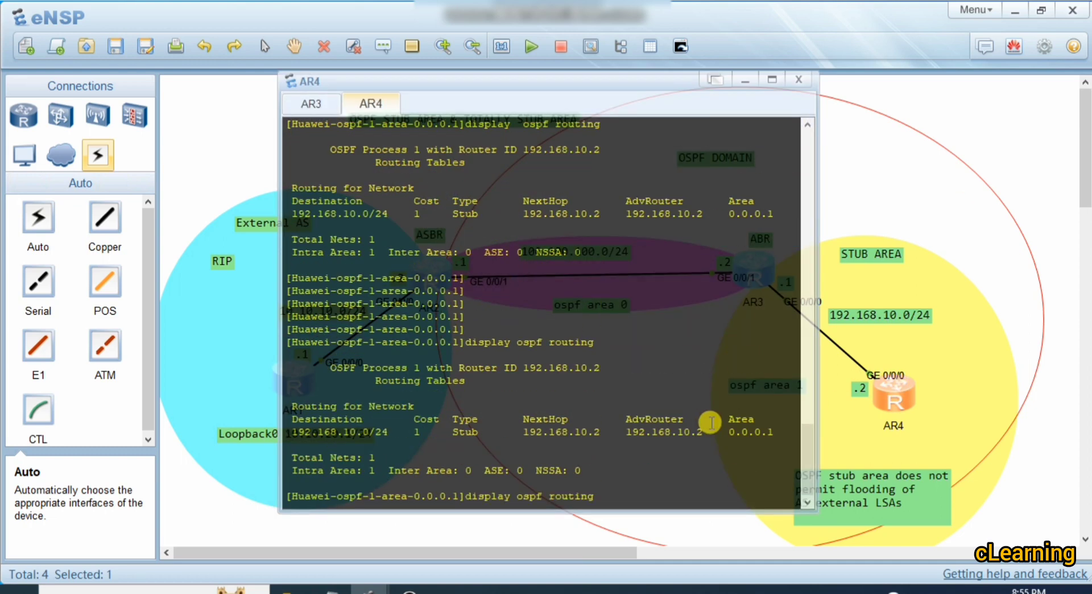
key("Return")
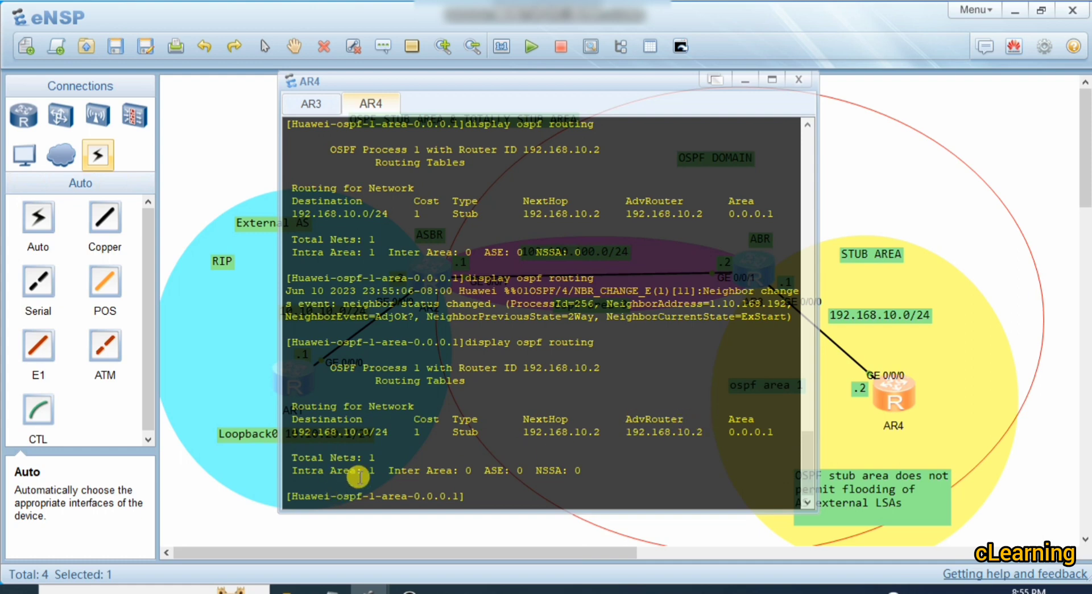
left_click_drag(374, 471, 296, 475)
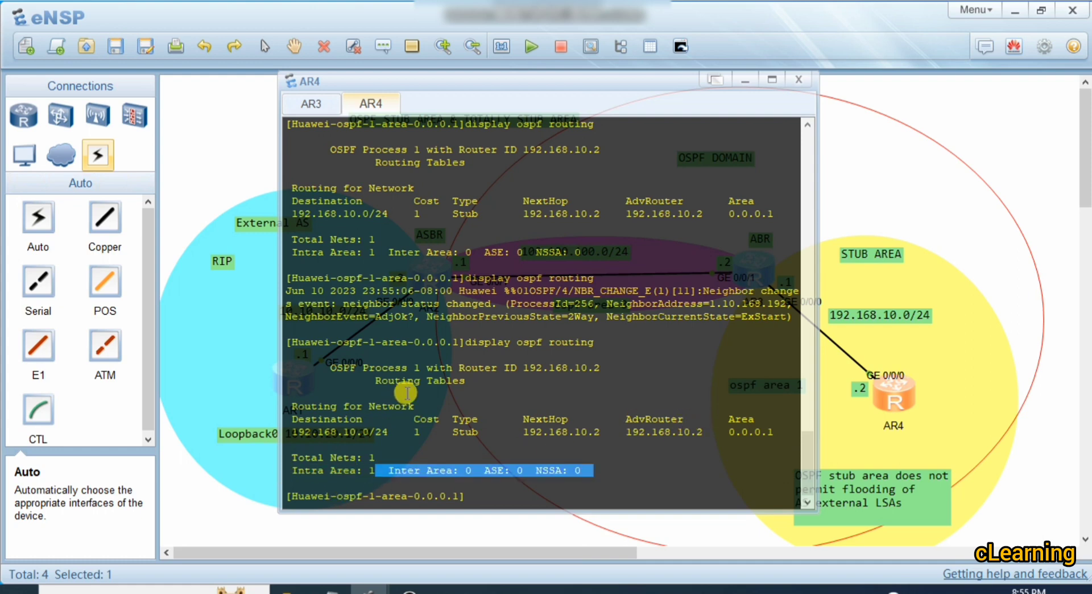
left_click_drag(288, 432, 388, 433)
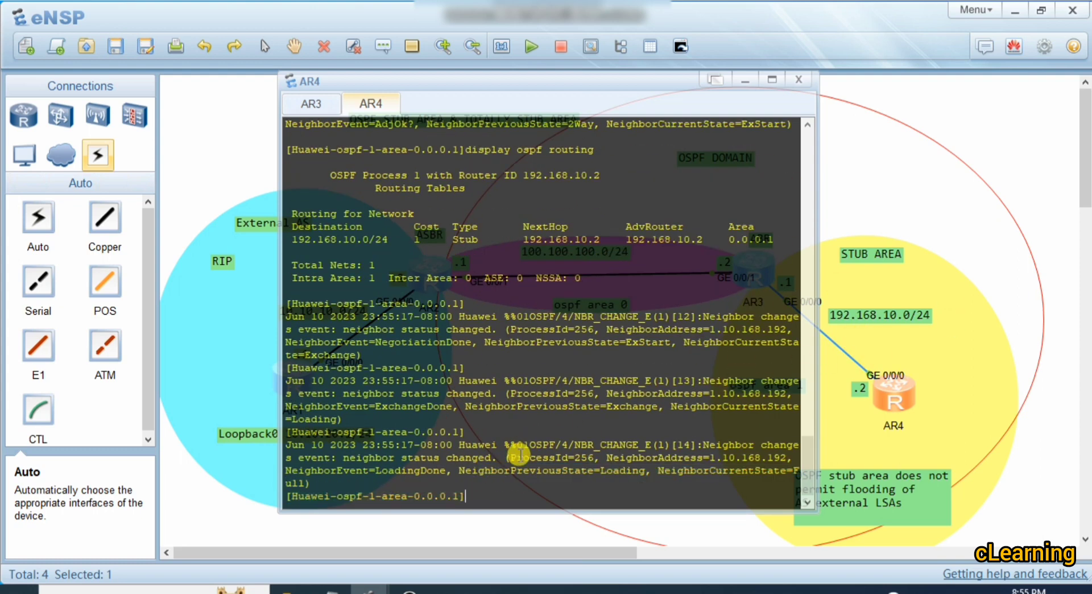
Redisplay the OSPF routing table on AR4 and compare the 100.100.100.0/24 and 0.0.0.0/0 entries with the topology
key("Up")
key("Return")
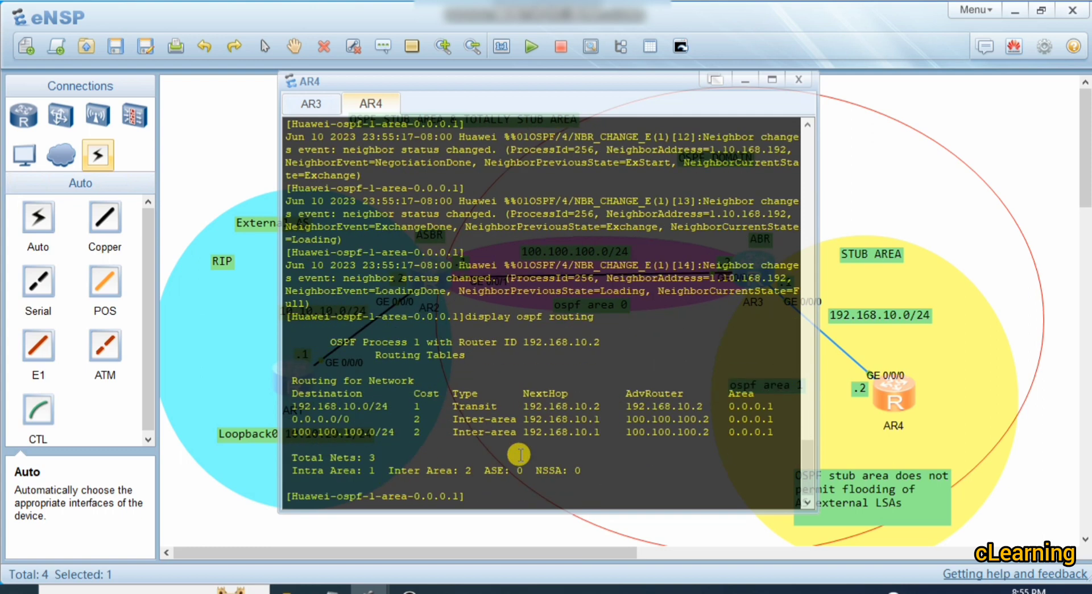
left_click_drag(292, 432, 393, 432)
left_click(889, 188)
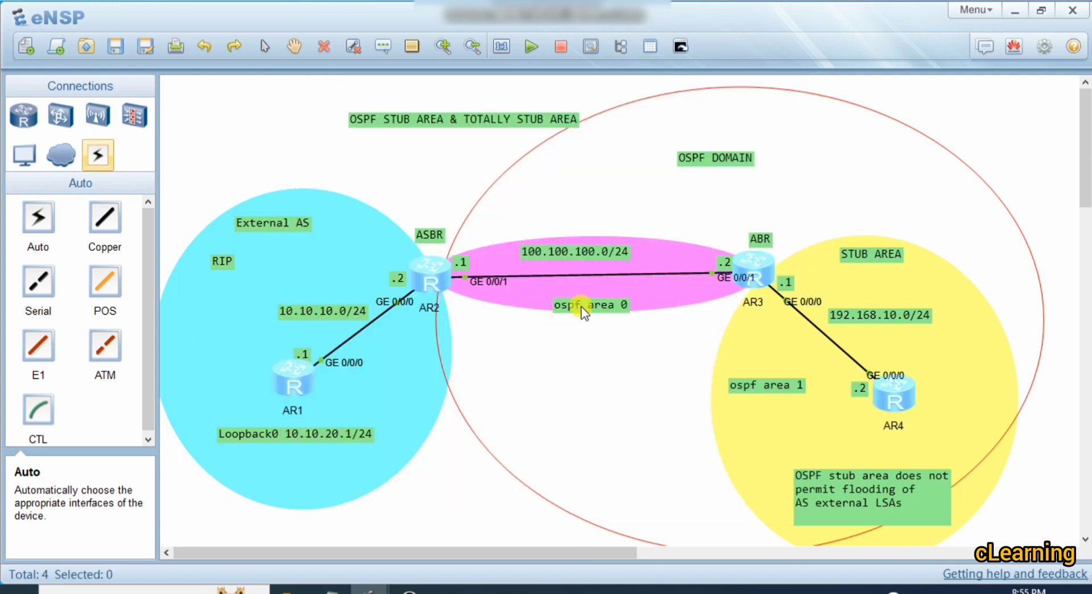
double_click(897, 398)
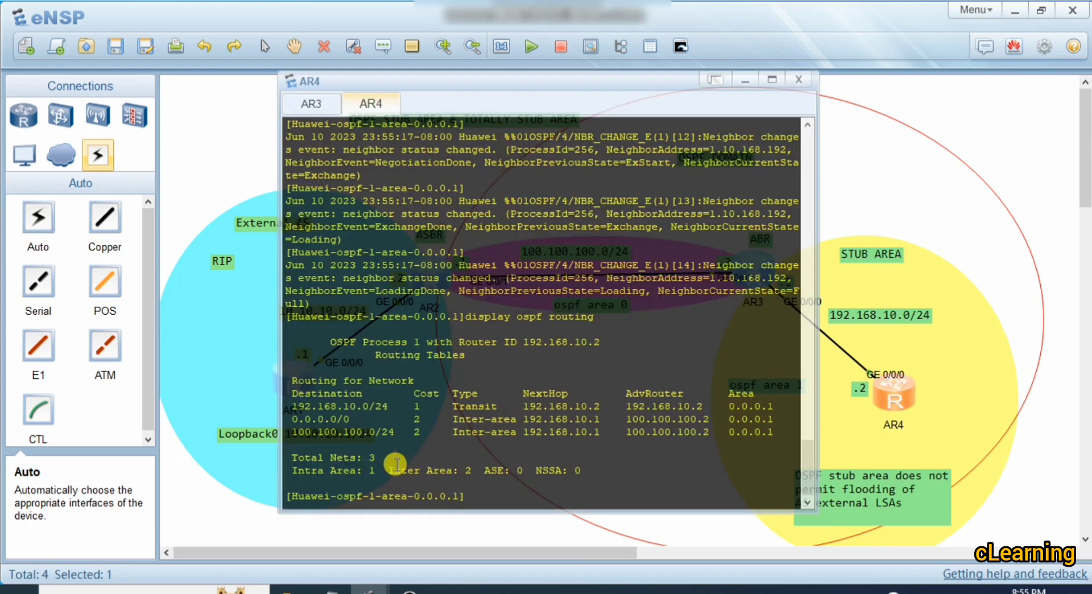
left_click_drag(293, 419, 776, 421)
left_click(851, 211)
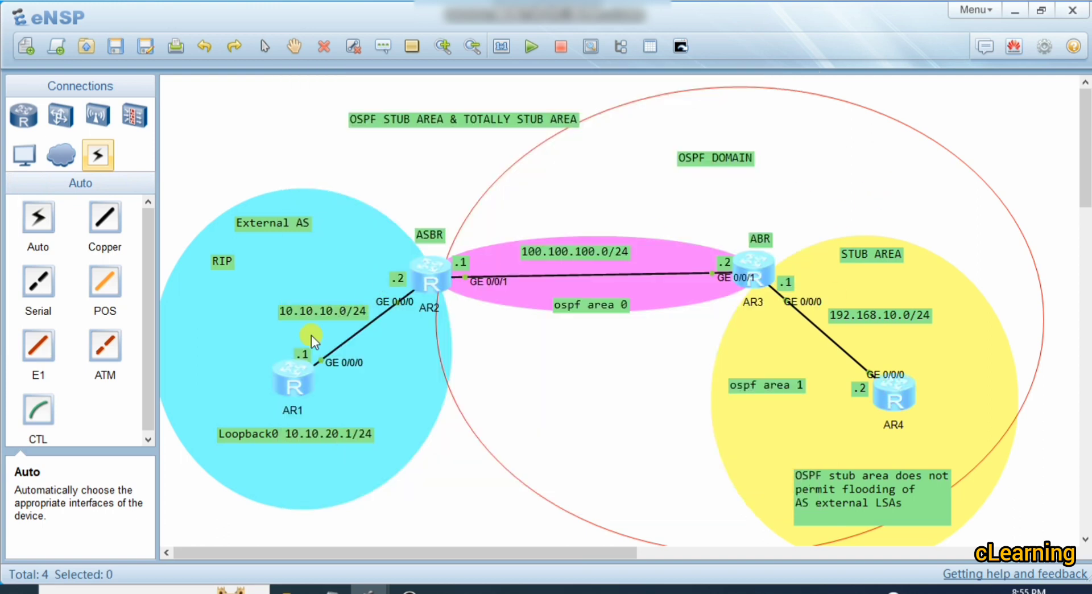
Ping 10.10.10.1 from the AR4 console and return to the topology
double_click(885, 392)
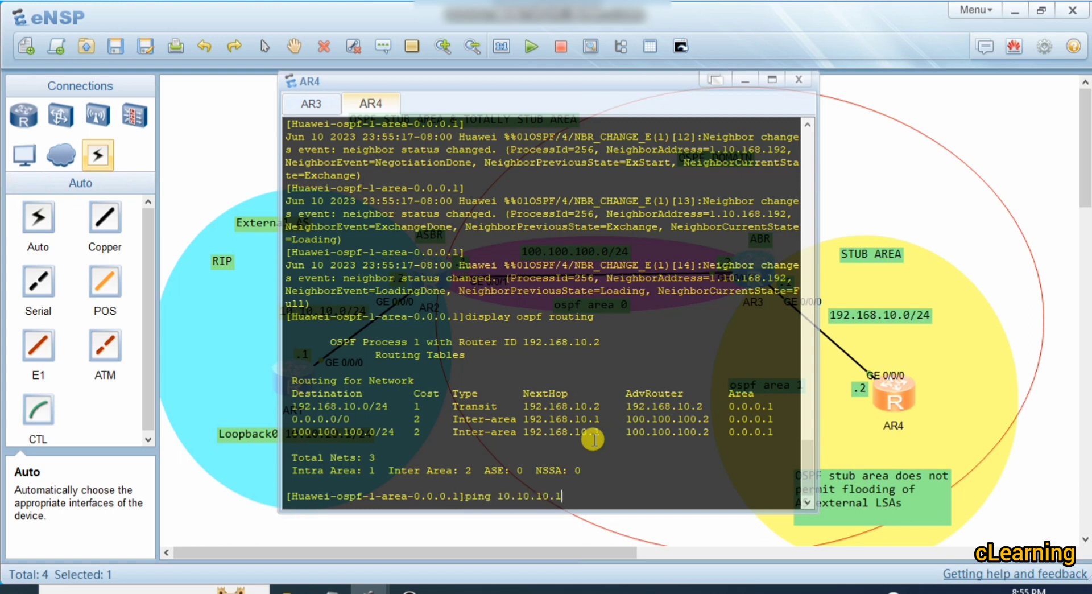
type("ping 10.10.10.1")
key("Return")
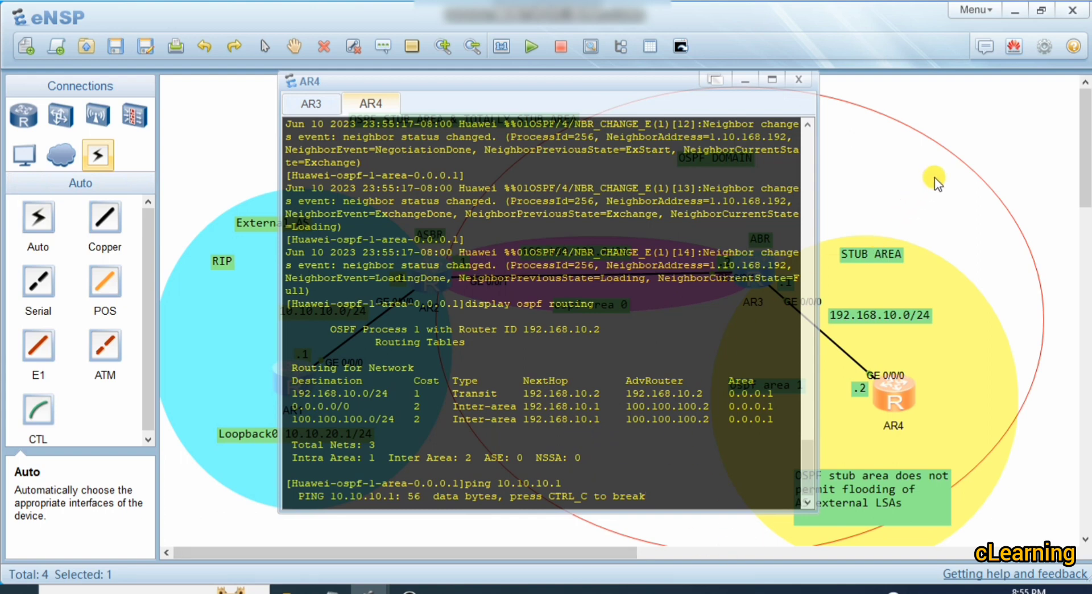
left_click(990, 128)
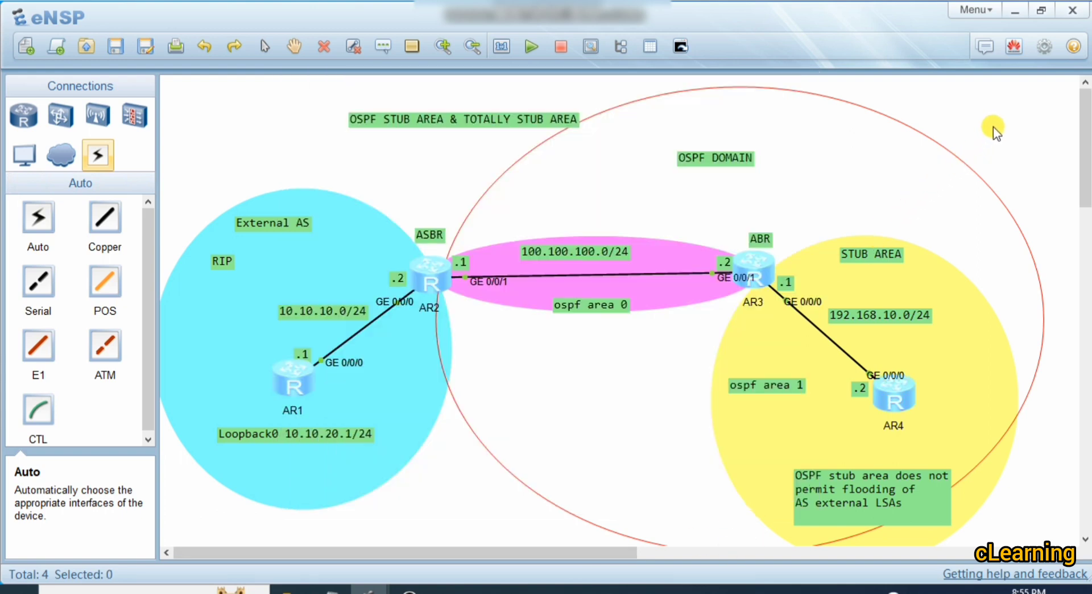
Enter the system view on AR2 and open the OSPF 1 view
double_click(431, 272)
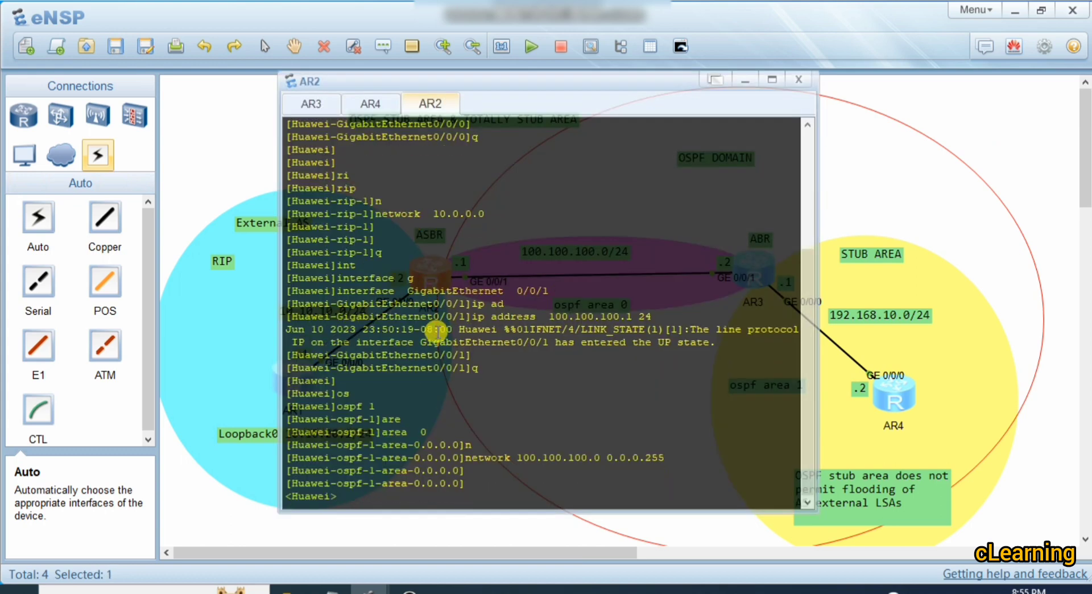
key("Return")
key("Return")
key("Return")
key("Return")
type("sys")
key("Return")
key("Return")
key("Return")
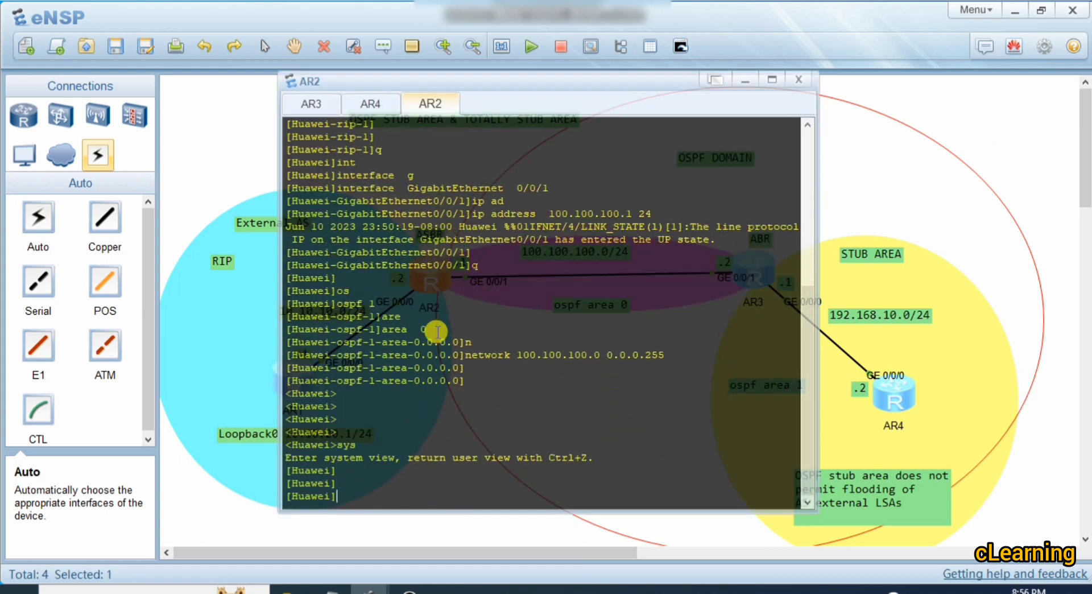
type("os")
key("Tab")
key("Return")
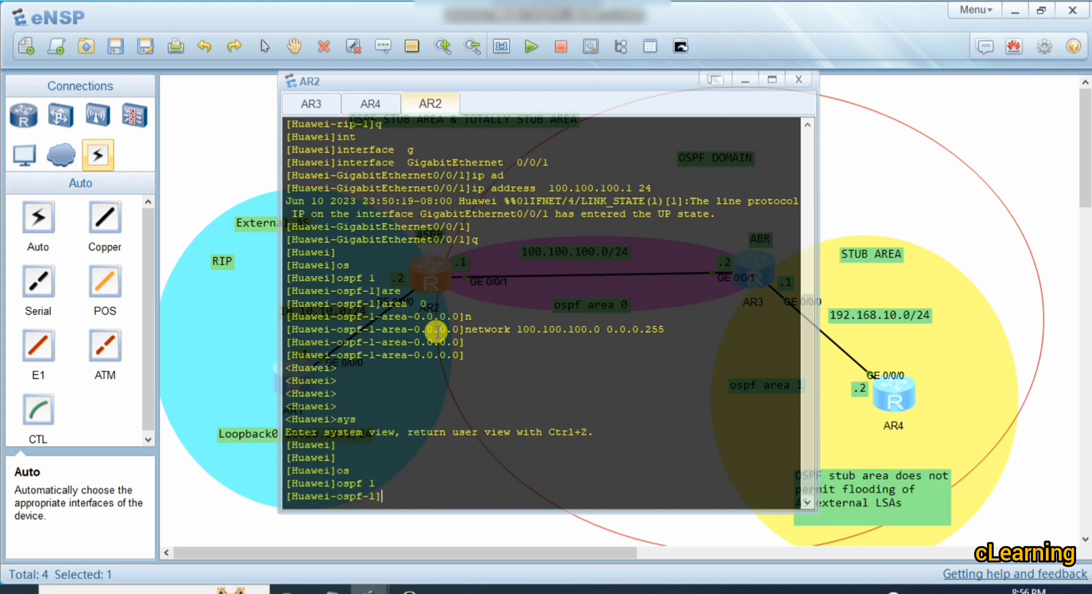
Import the RIP process 1 routes into OSPF on AR2 and quit to the system view
type("im")
key("Tab")
type("ri")
key("Tab")
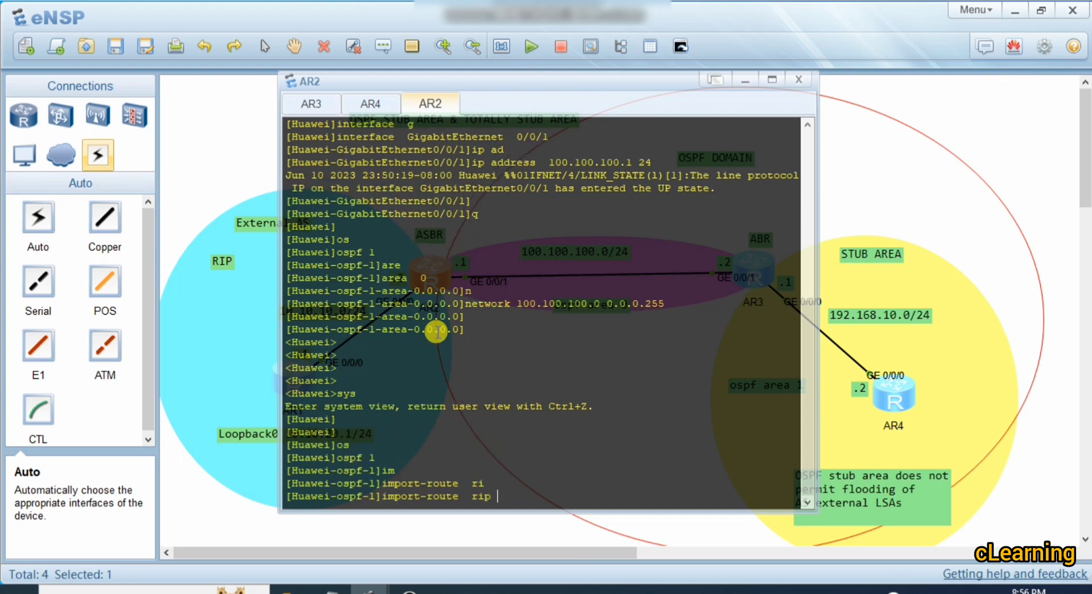
key("Return")
key("Up")
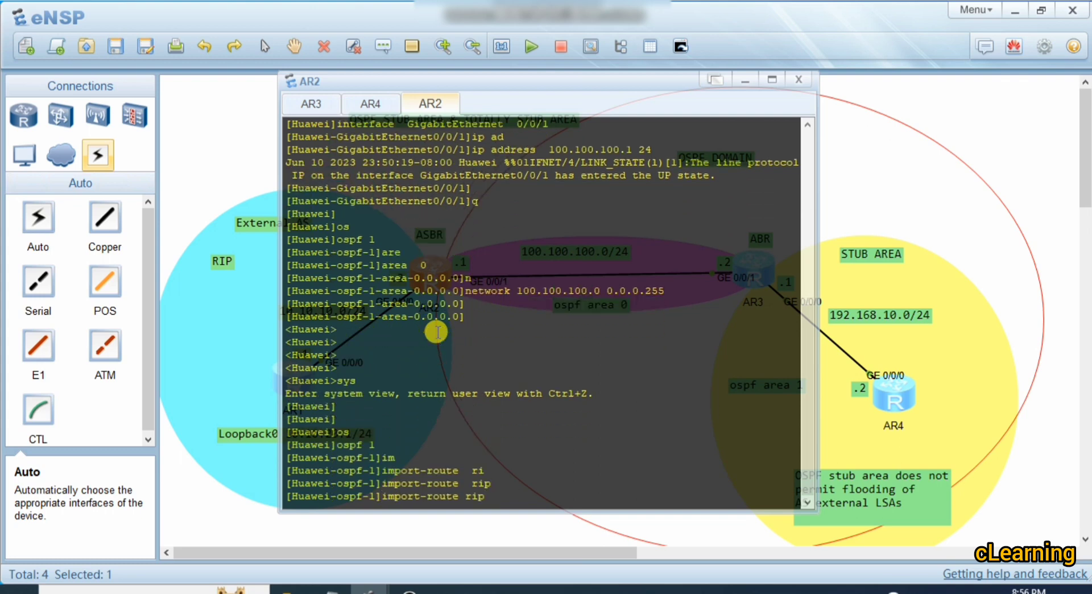
type("1")
key("Return")
key("Return")
key("Return")
key("Return")
key("Return")
key("Return")
key("Return")
type("q")
key("Return")
key("Return")
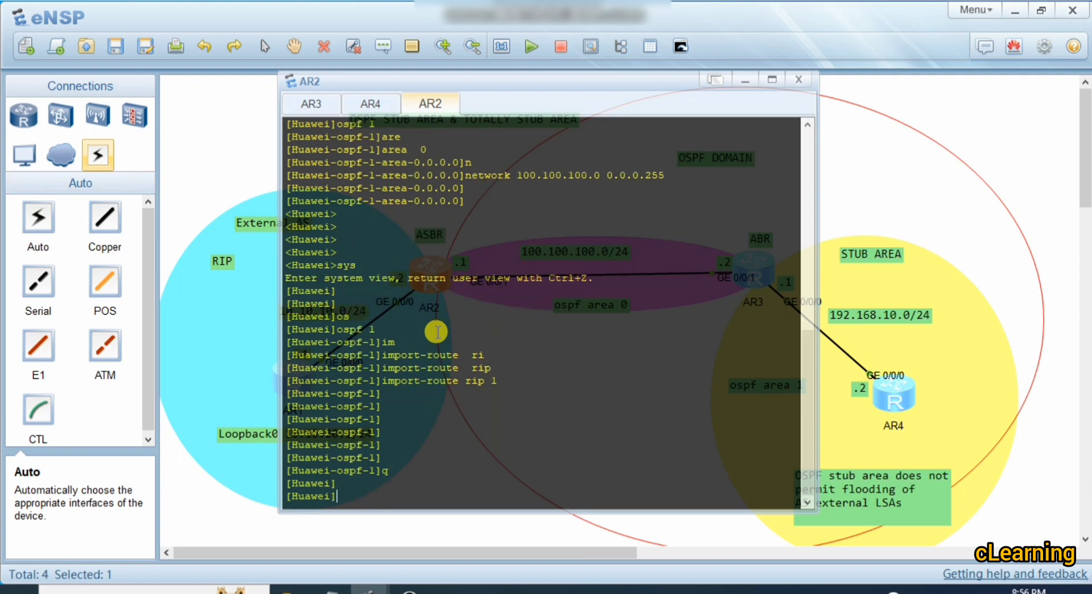
Enter the RIP view on AR2, import the OSPF process 1 routes, and return to the topology
type("ri")
key("Tab")
key("Return")
key("Return")
key("Return")
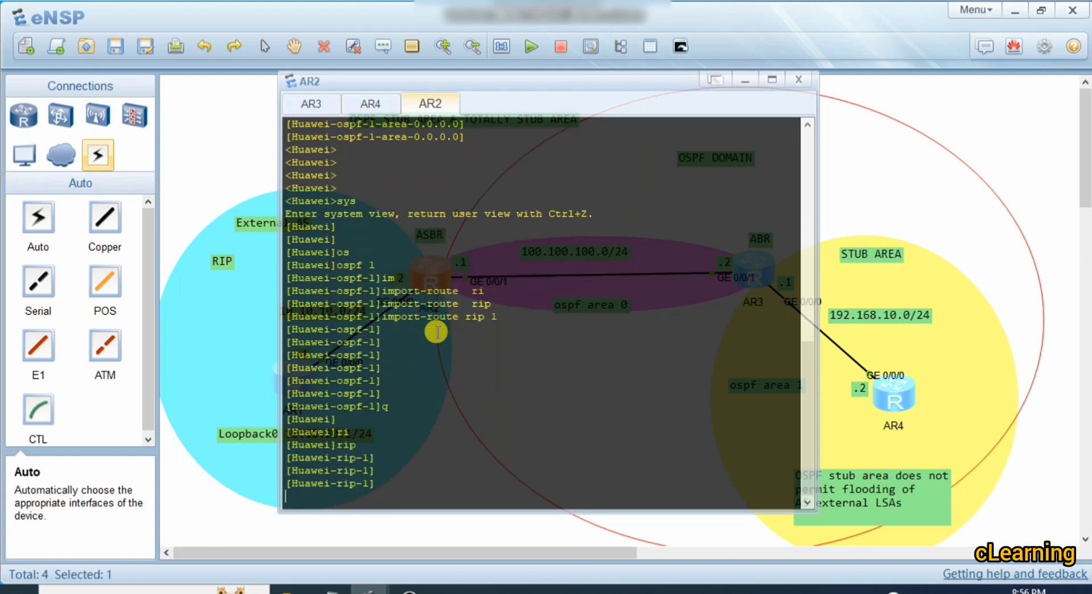
type("im")
key("Tab")
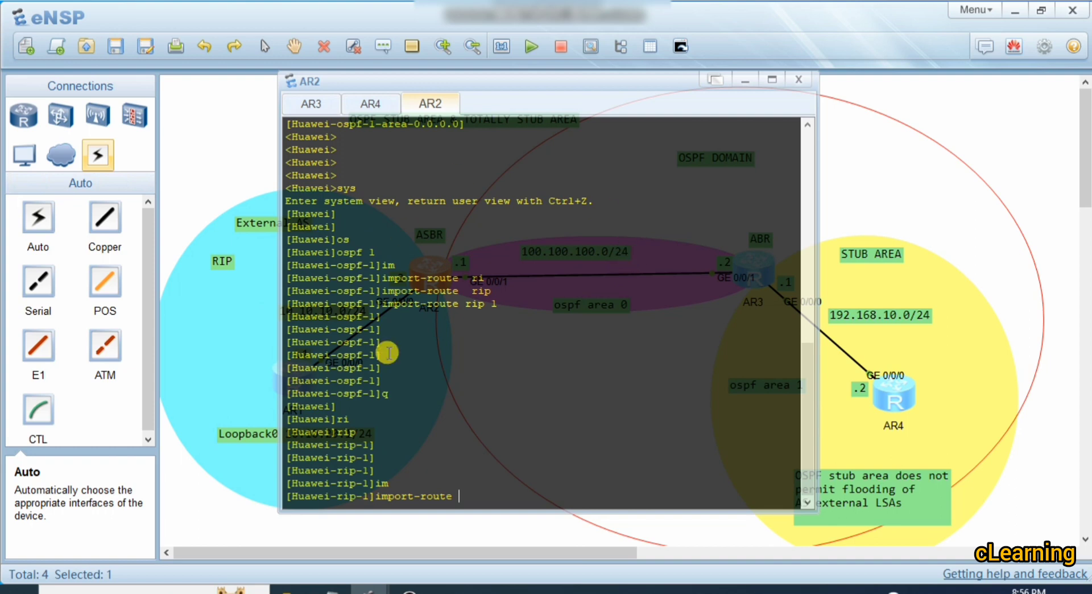
type("os")
key("Tab")
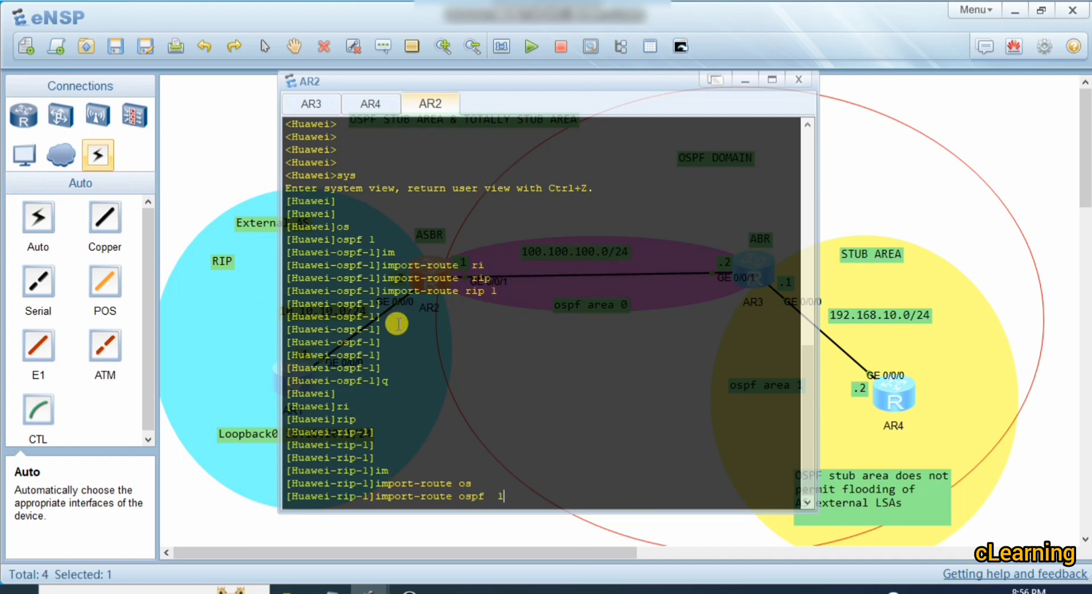
type("1")
key("Return")
key("Return")
key("Return")
key("Return")
key("Return")
key("Return")
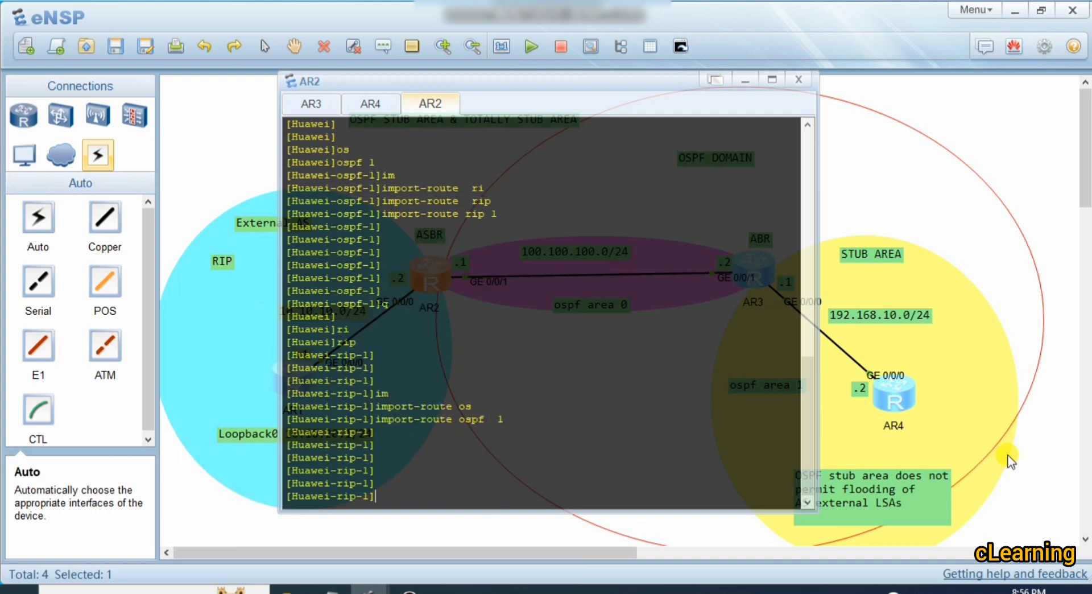
left_click(1033, 433)
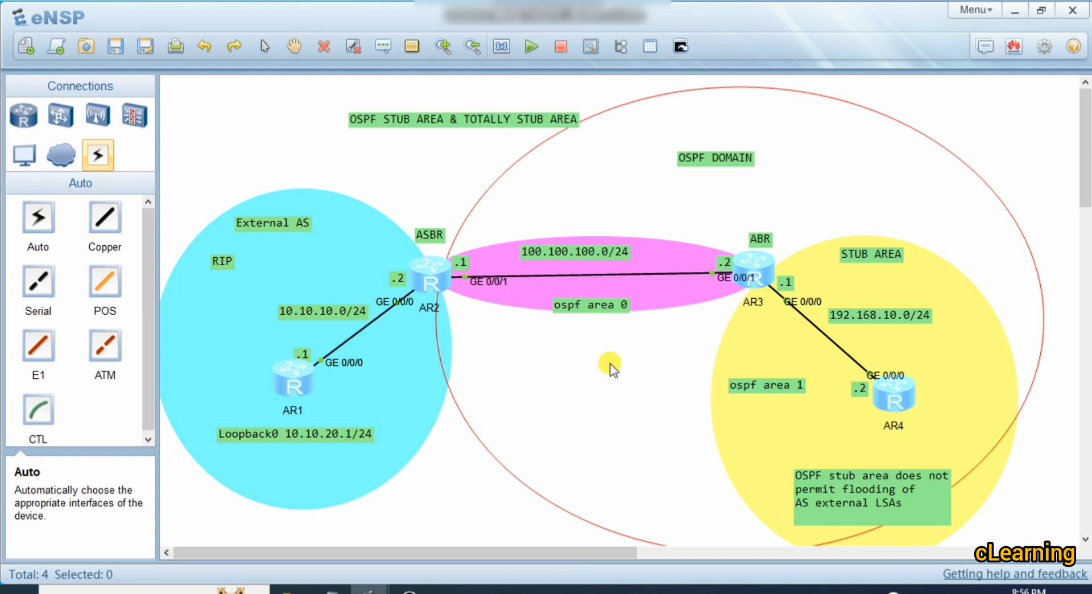
Ping 10.10.10.1 again from the AR4 console and highlight the ping output
double_click(893, 393)
key("Return")
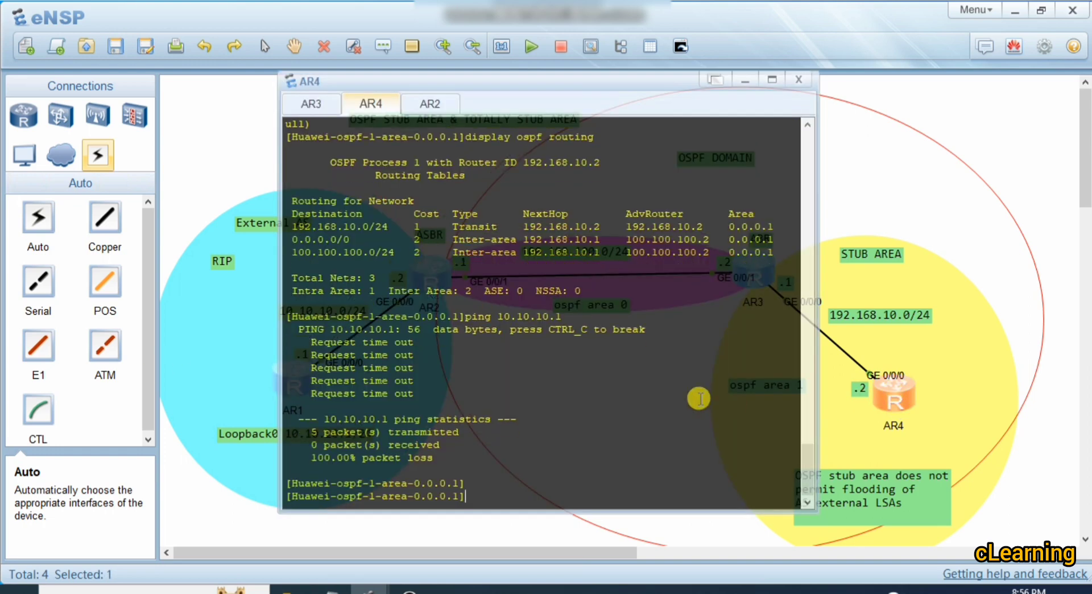
key("Up")
key("Return")
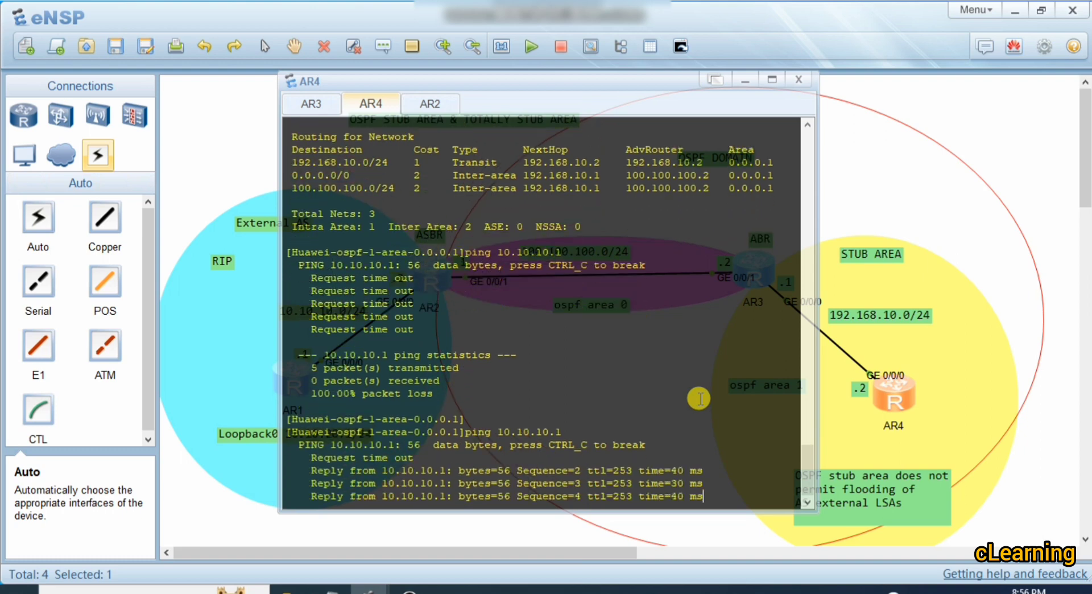
left_click_drag(705, 393, 286, 329)
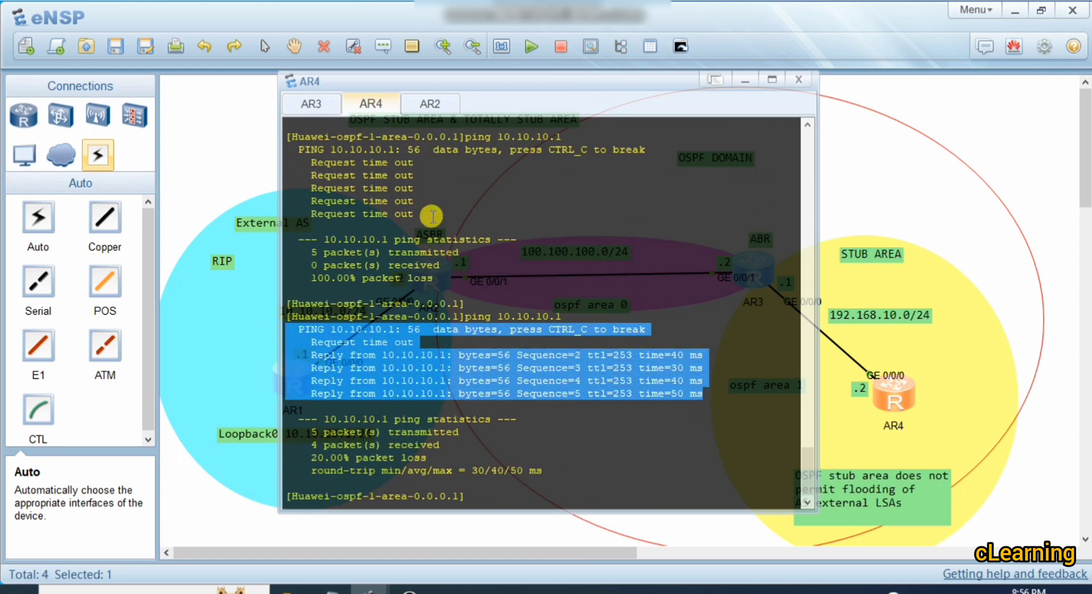
Display the OSPF routing table on AR4
type("dis")
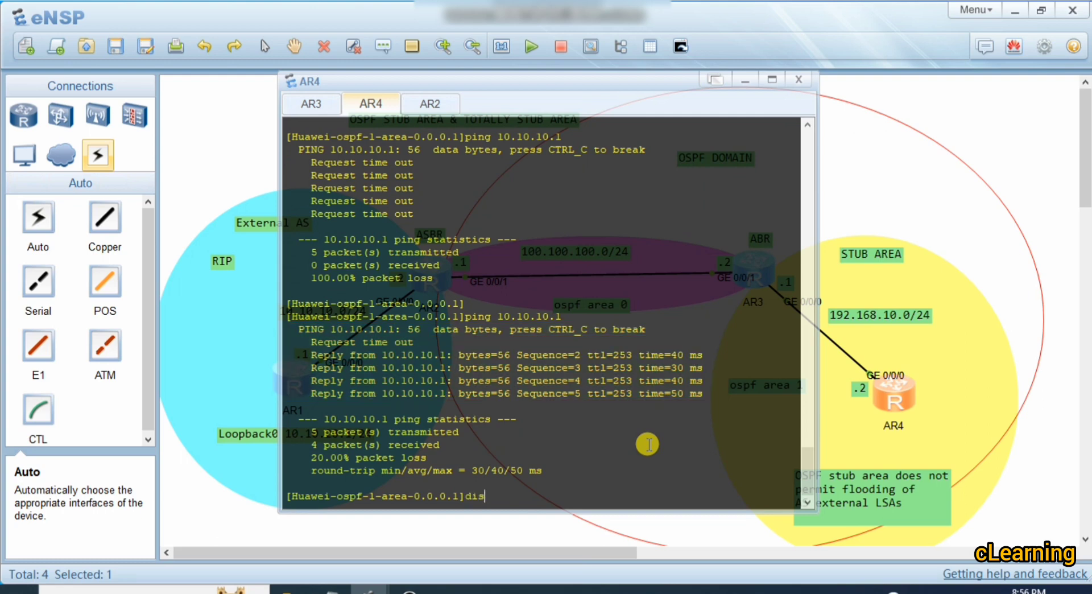
key("Tab")
type("os")
key("Tab")
type("rou")
key("Tab")
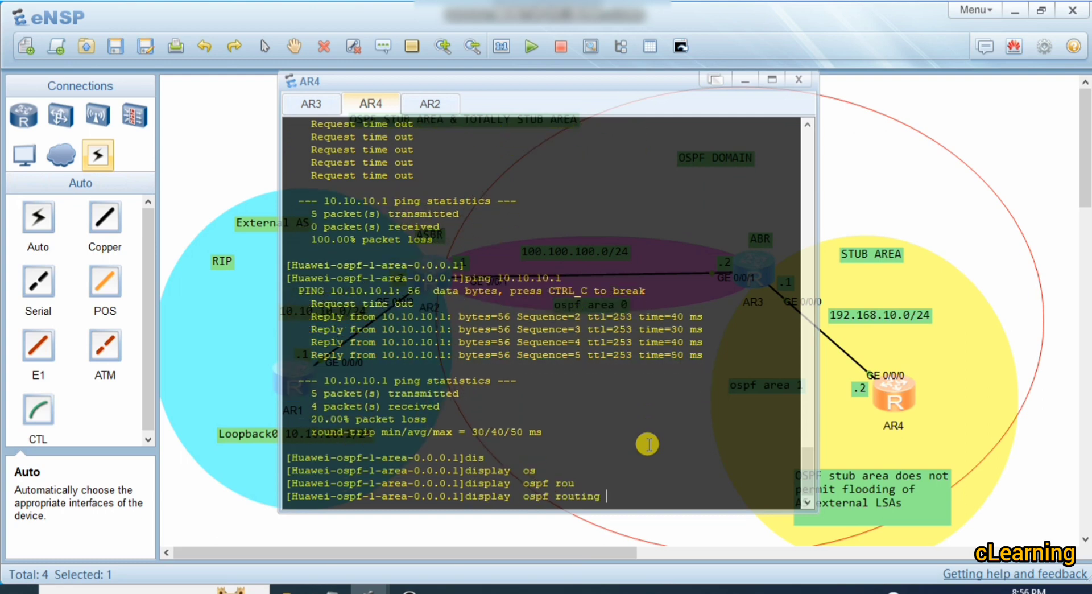
key("Return")
key("Return")
key("Return")
key("Return")
key("Return")
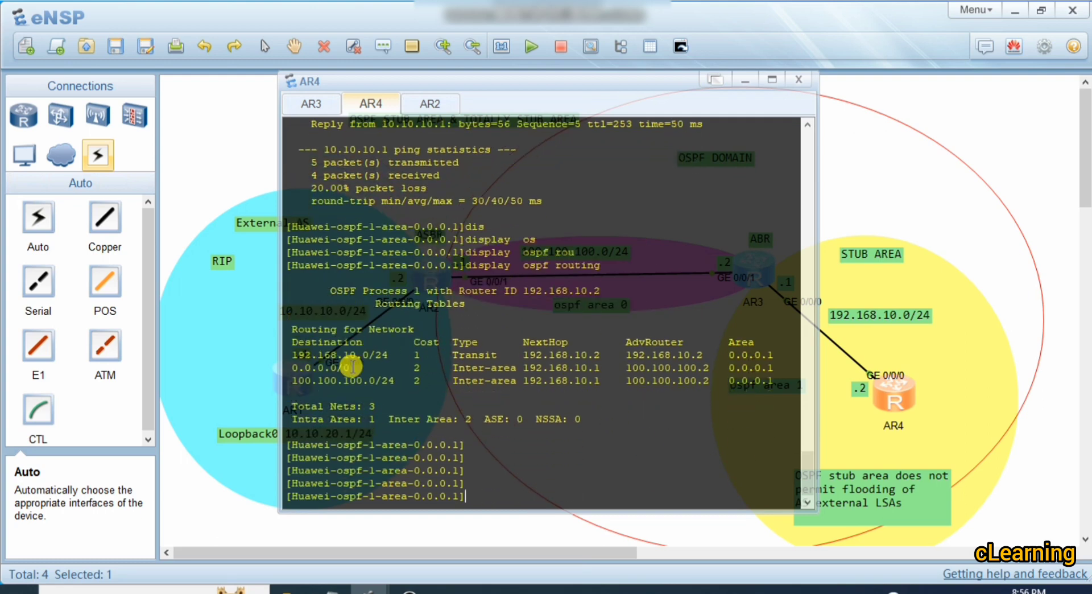
Examine the destinations, route types and next hops in AR4's OSPF routing table, and return to the topology
left_click_drag(292, 354, 369, 354)
left_click_drag(444, 352, 763, 353)
left_click(291, 380)
left_click_drag(303, 381, 631, 380)
left_click_drag(338, 354, 690, 367)
mouse_move(292, 381)
left_mouse_down()
mouse_move(512, 380)
mouse_move(288, 380)
left_mouse_up()
left_click(510, 381)
left_click(289, 379)
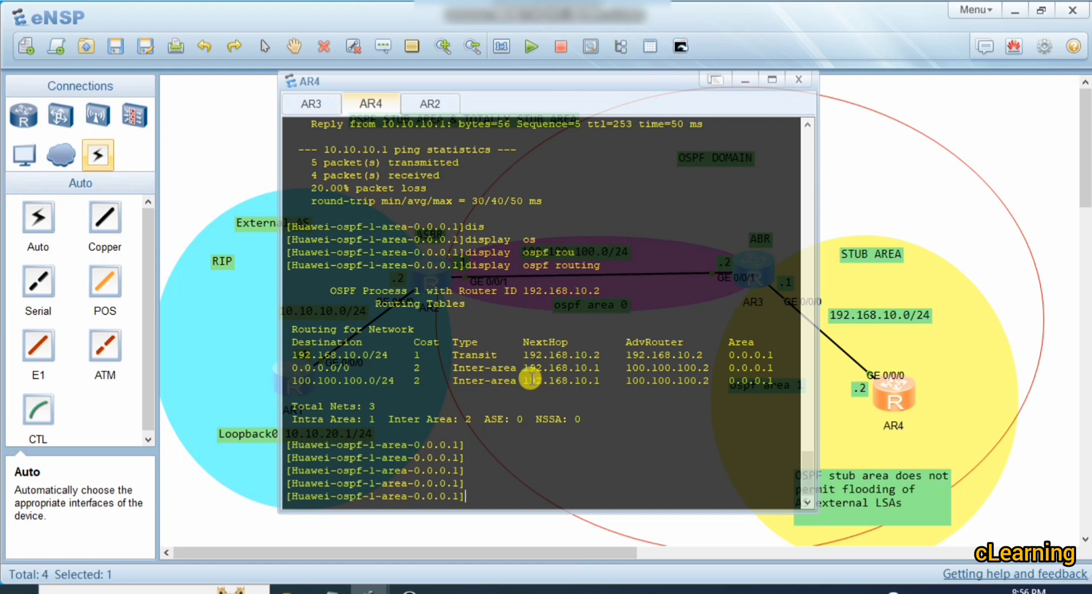
left_click_drag(523, 380, 600, 380)
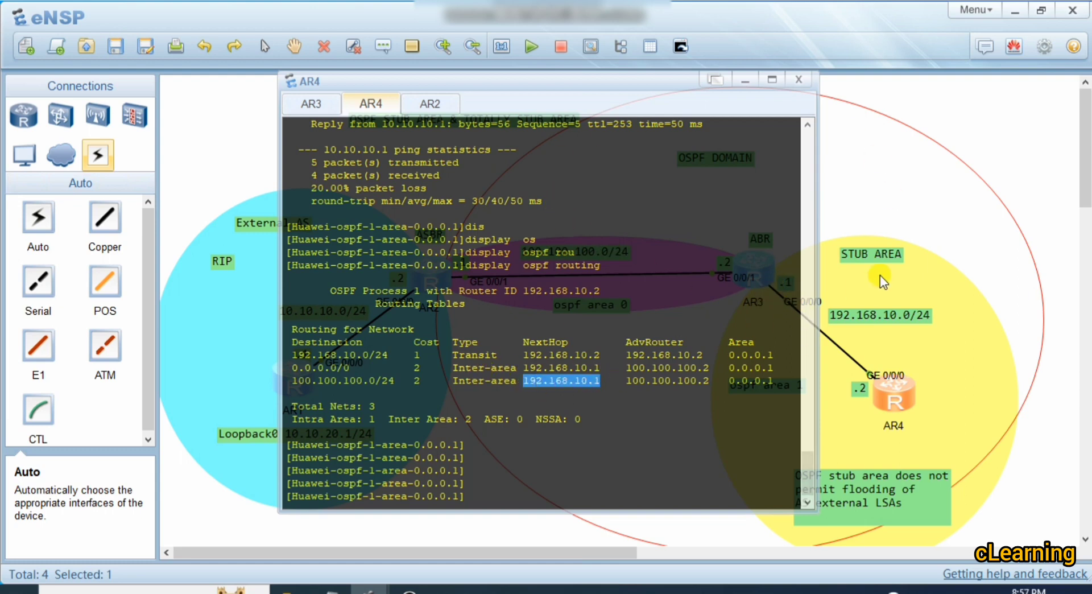
left_click(921, 162)
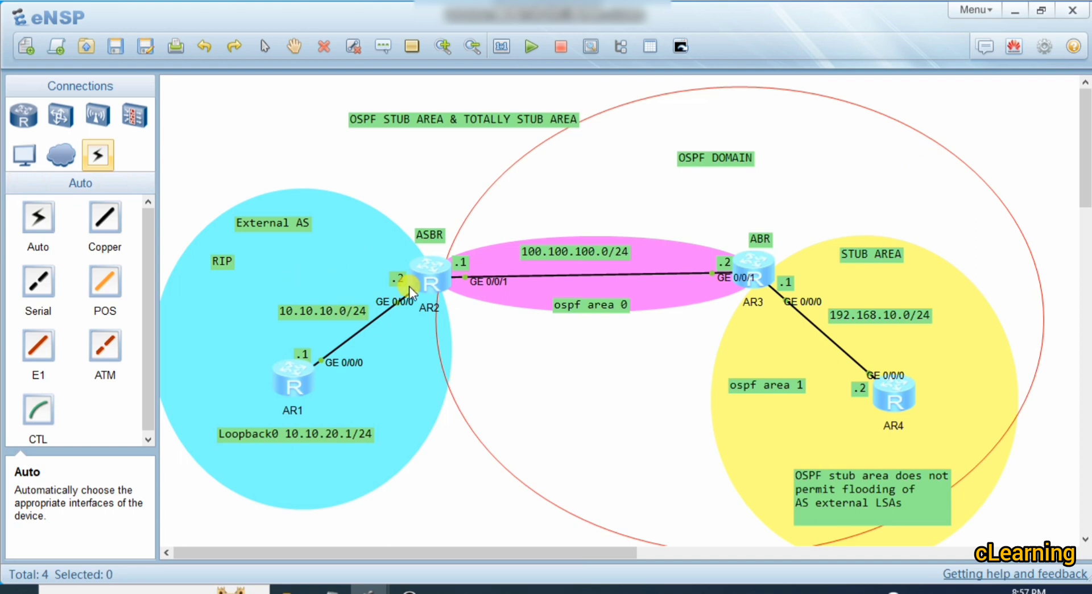
Reopen the AR4 console and highlight the default route in its OSPF routing table
double_click(759, 275)
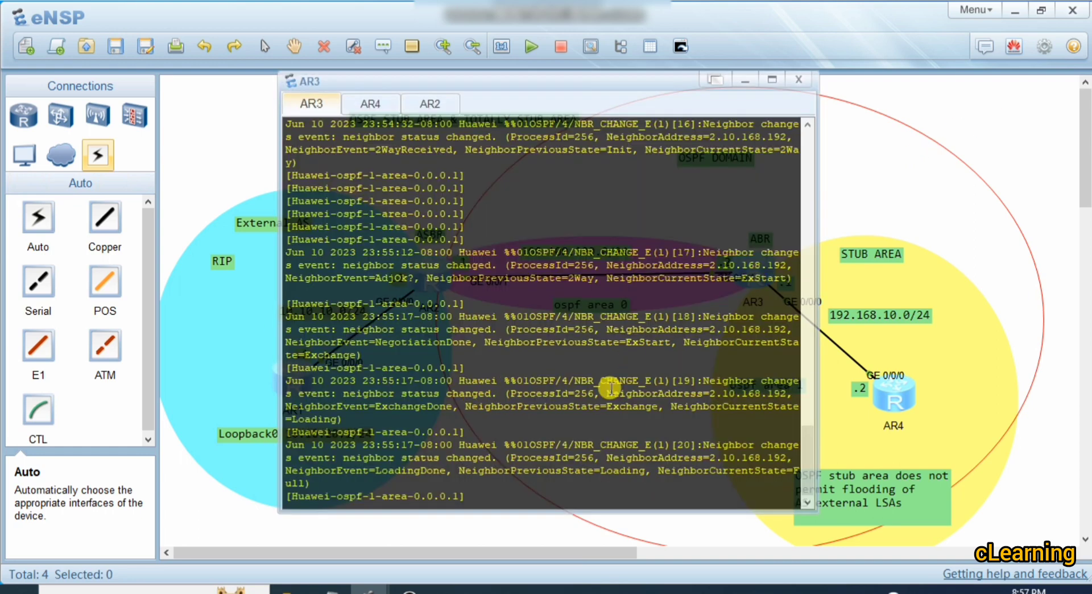
double_click(894, 385)
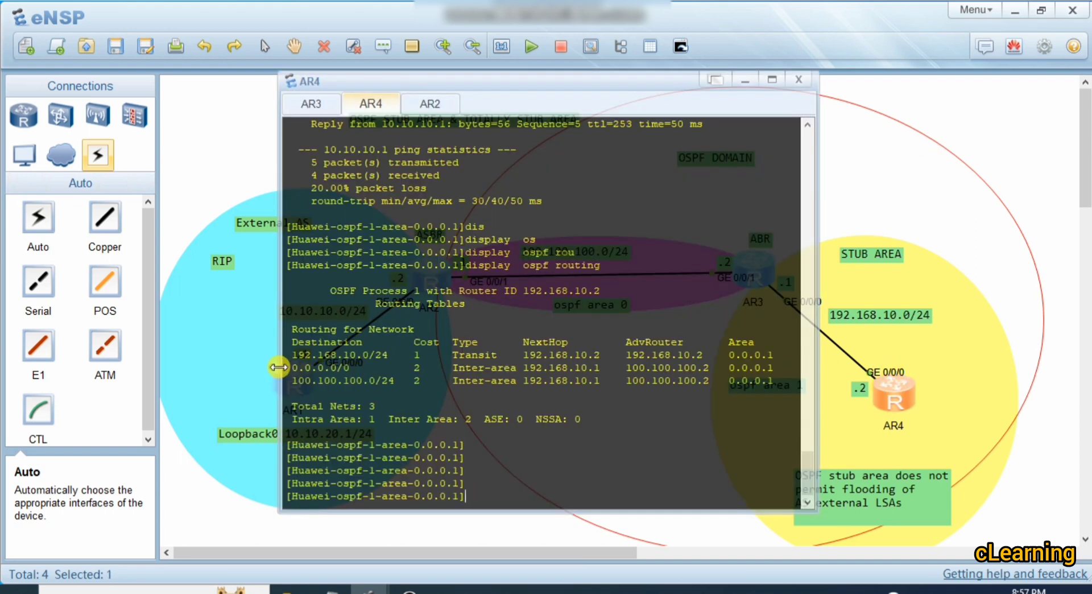
left_click(297, 365)
left_click_drag(316, 369, 282, 356)
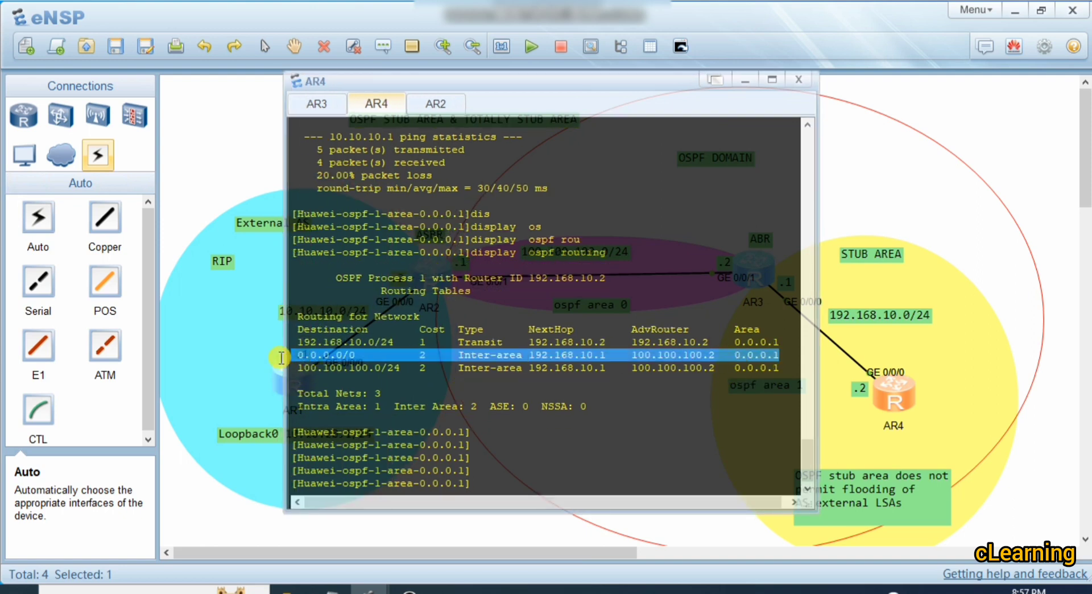
Return to the topology and open the AR3 console
left_click(919, 284)
double_click(763, 272)
left_click(605, 398)
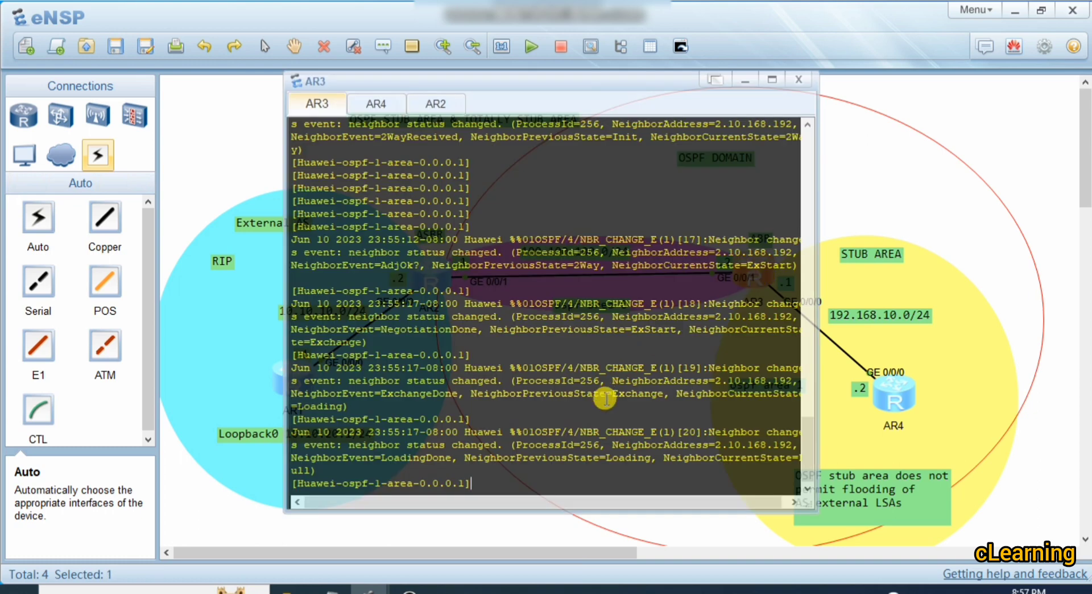
type("no st")
key("Tab")
type("u")
key("Tab")
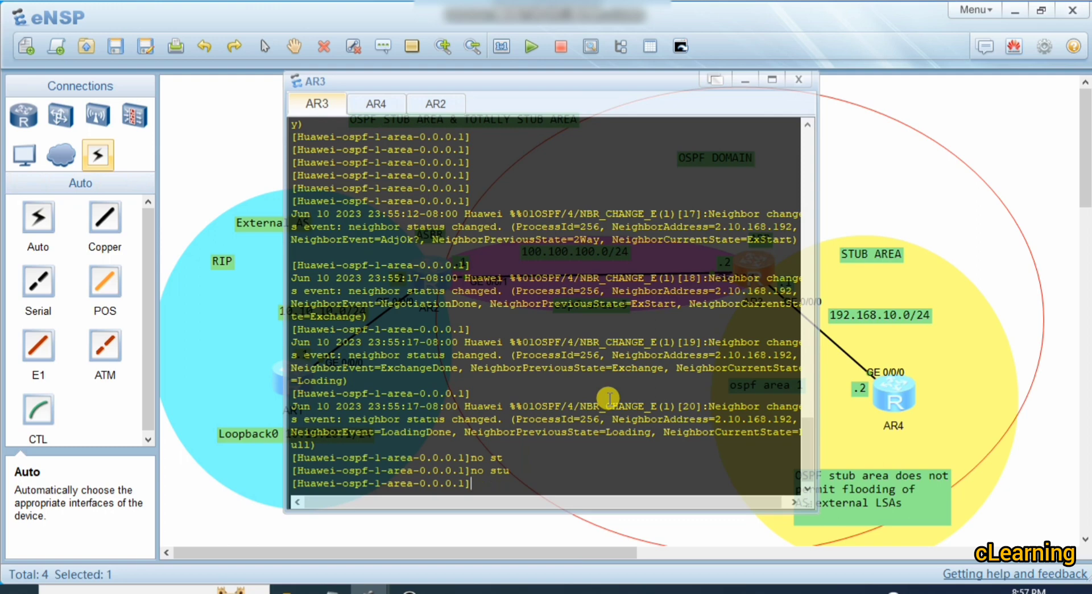
Remove the stub setting from OSPF area 1 on AR3 with undo stub
type("un")
key("Tab")
type("st")
key("Tab")
type("ub")
key("Return")
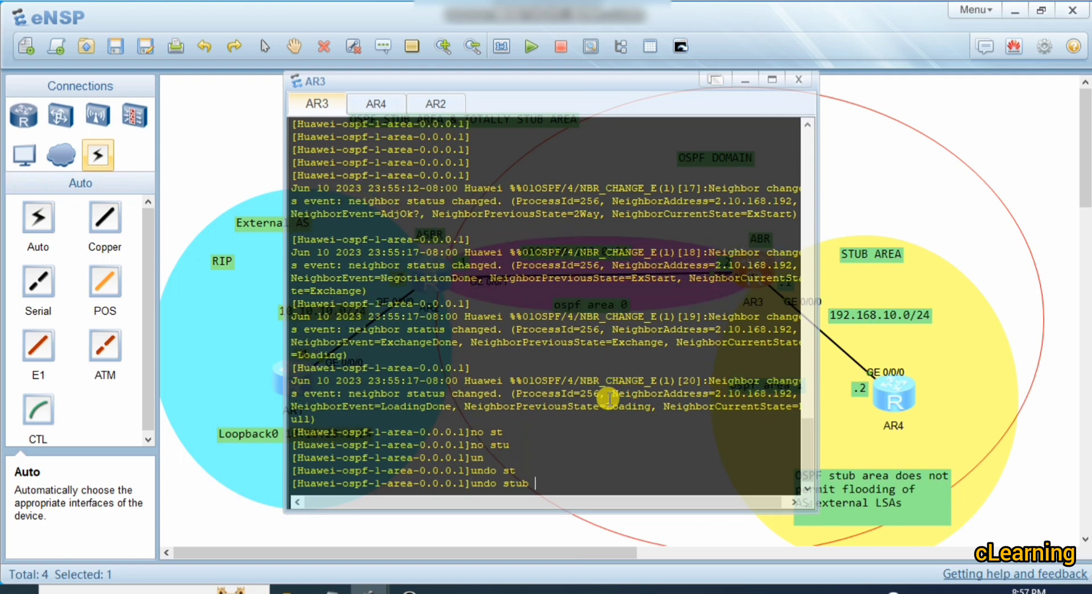
key("Return")
key("Return")
key("Return")
key("Return")
key("Return")
key("Return")
key("Return")
key("Return")
key("Return")
key("Return")
key("Return")
key("Return")
key("Return")
key("Return")
key("Return")
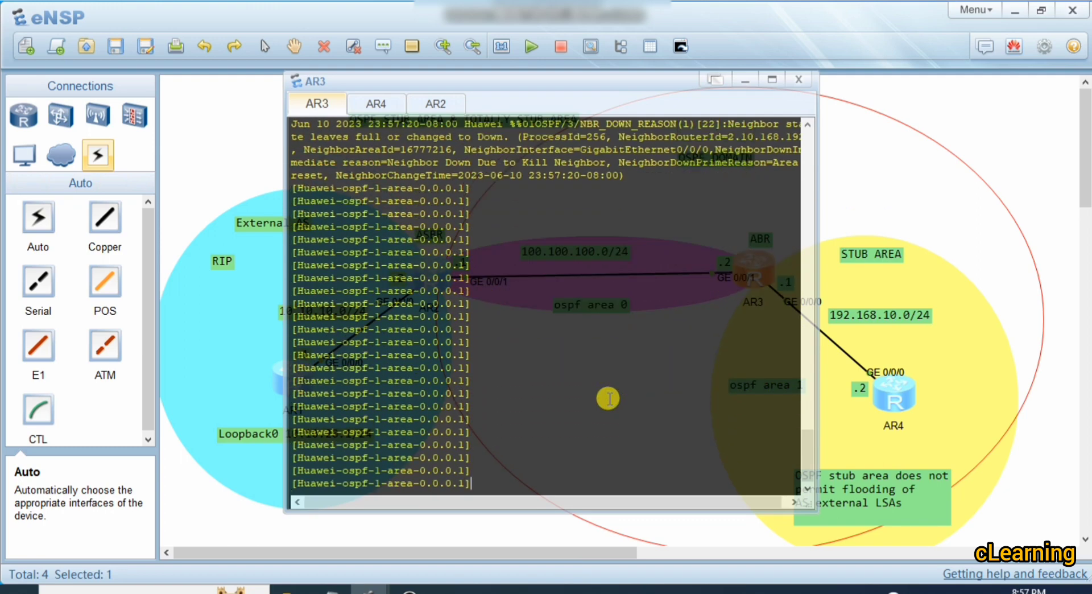
Remove the stub setting from OSPF area 1 on AR4 with undo stub, and return to the topology
left_click(895, 378)
double_click(889, 402)
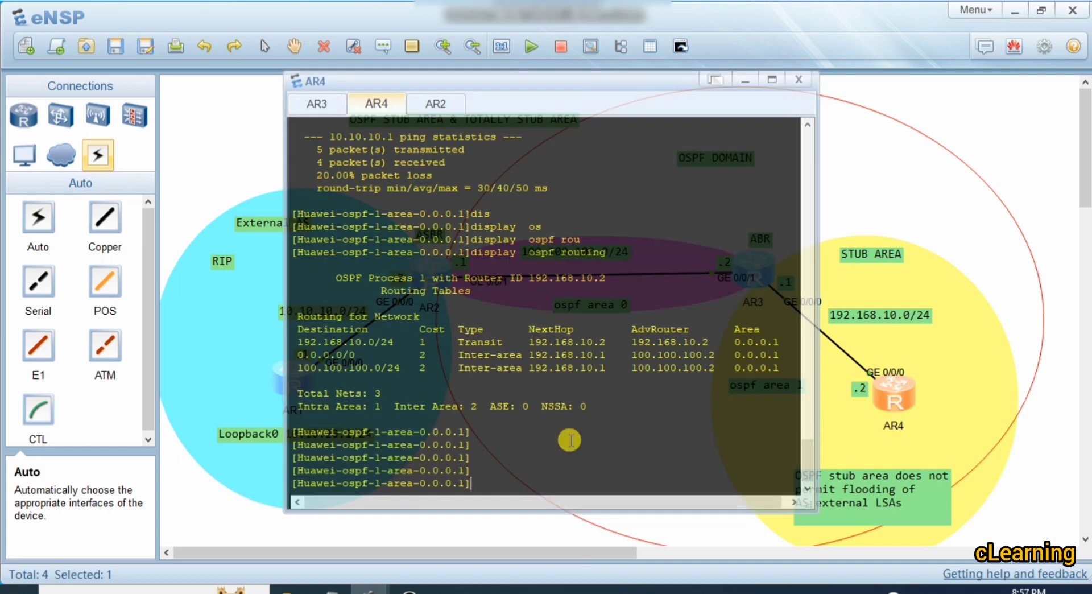
type("un")
key("Tab")
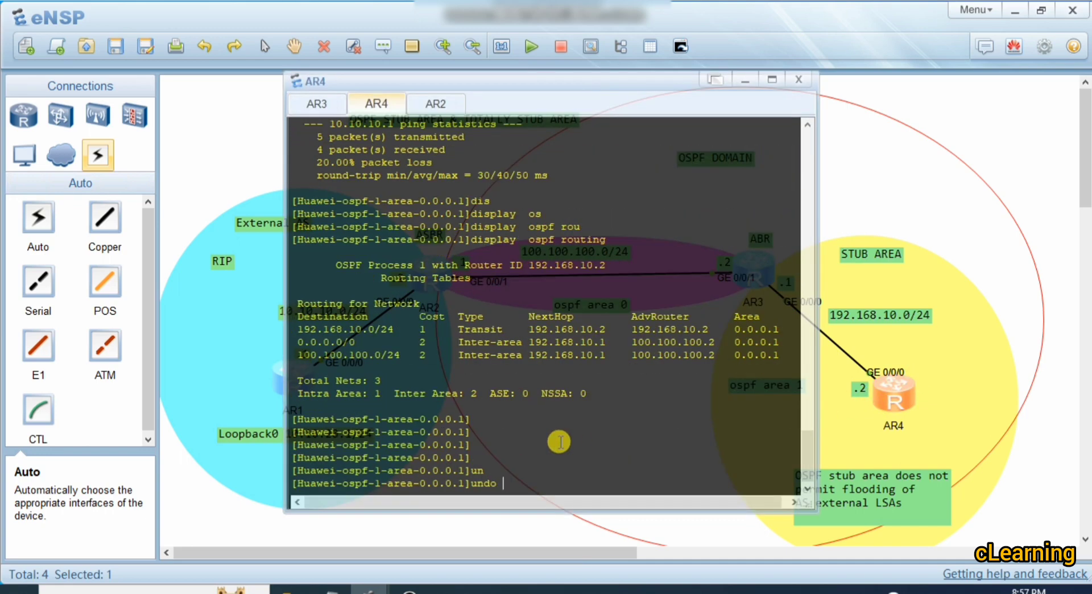
type("st")
key("Tab")
key("Return")
key("Return")
key("Return")
key("Return")
key("Return")
key("Return")
key("Return")
key("Return")
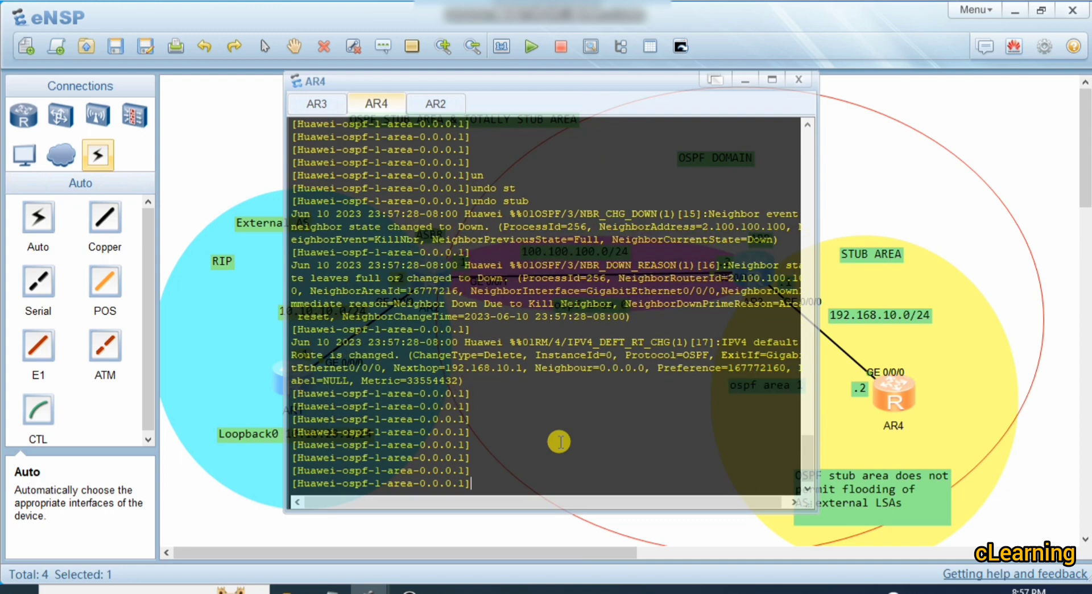
left_click(880, 189)
Display the OSPF routing table on AR4 again, highlight its route entry and return to the topology
double_click(892, 398)
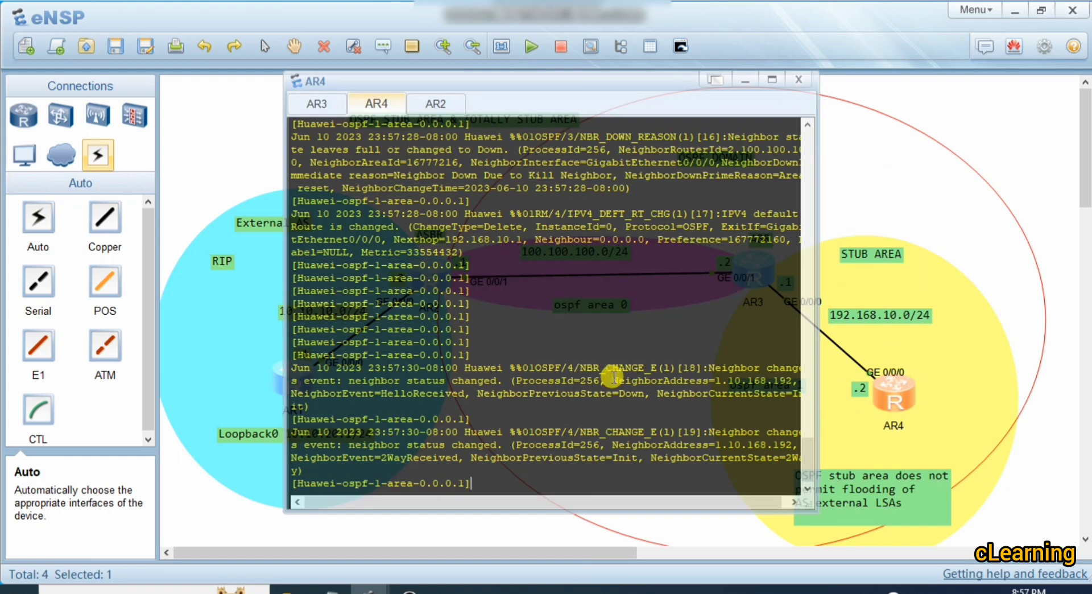
key("Up")
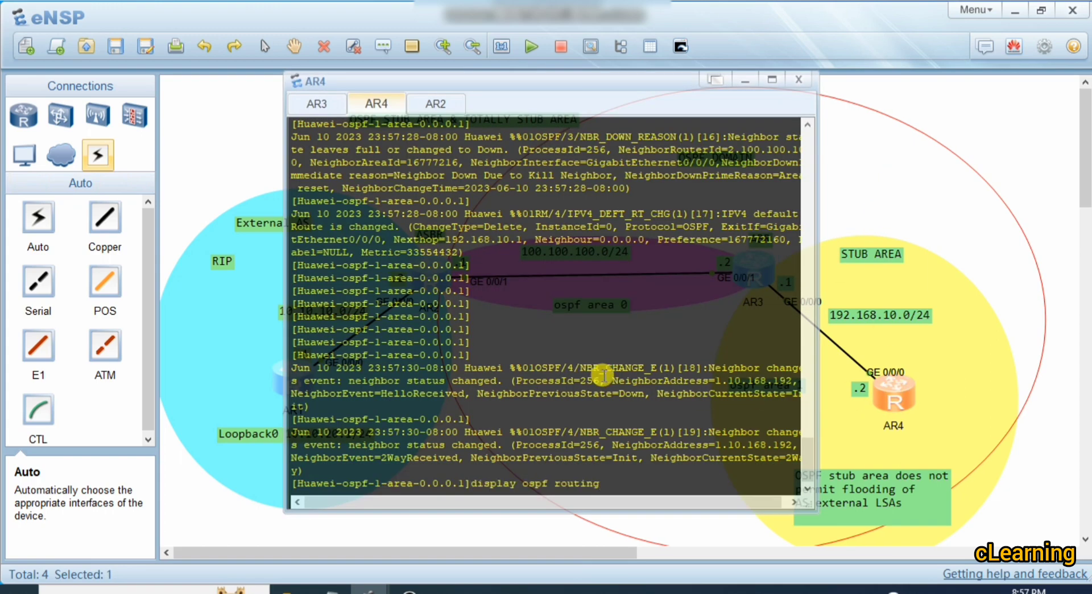
key("Return")
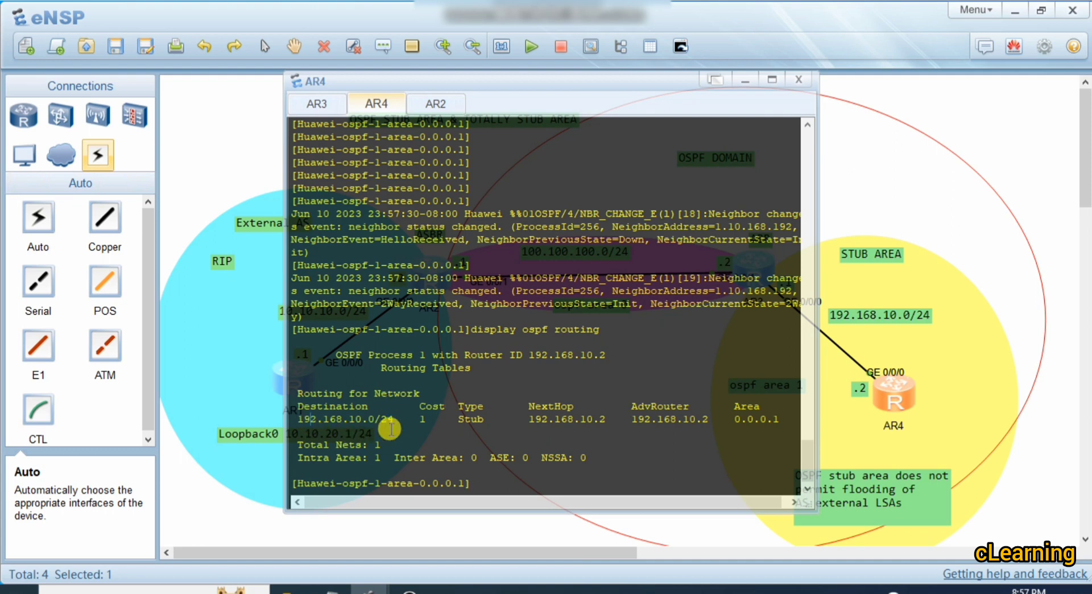
left_click_drag(310, 419, 757, 418)
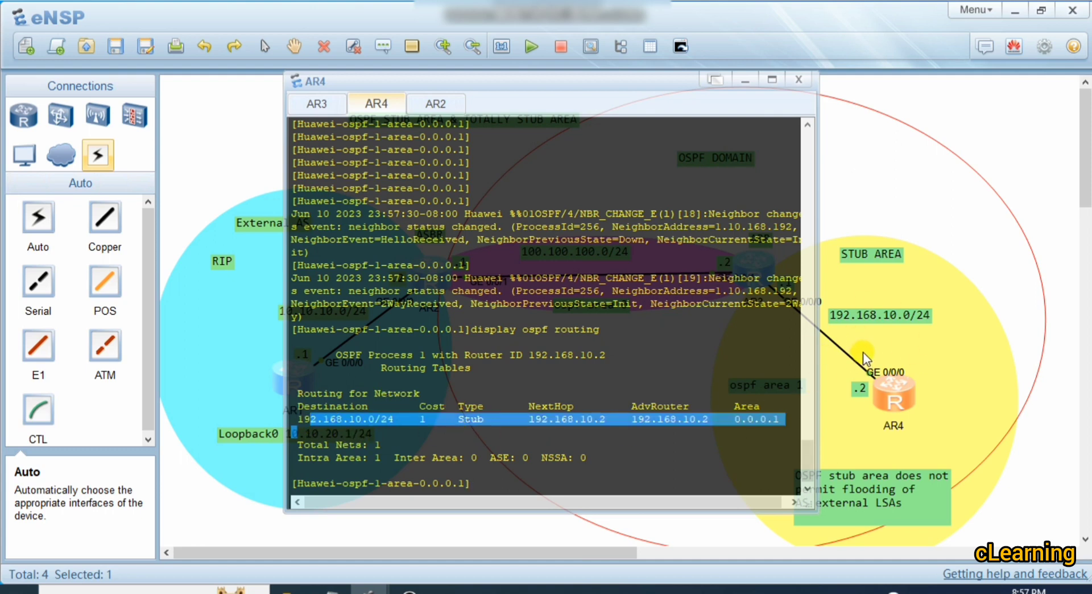
left_click(975, 179)
Configure OSPF area 1 on AR3 as a totally stub area with stub no-summary
double_click(761, 278)
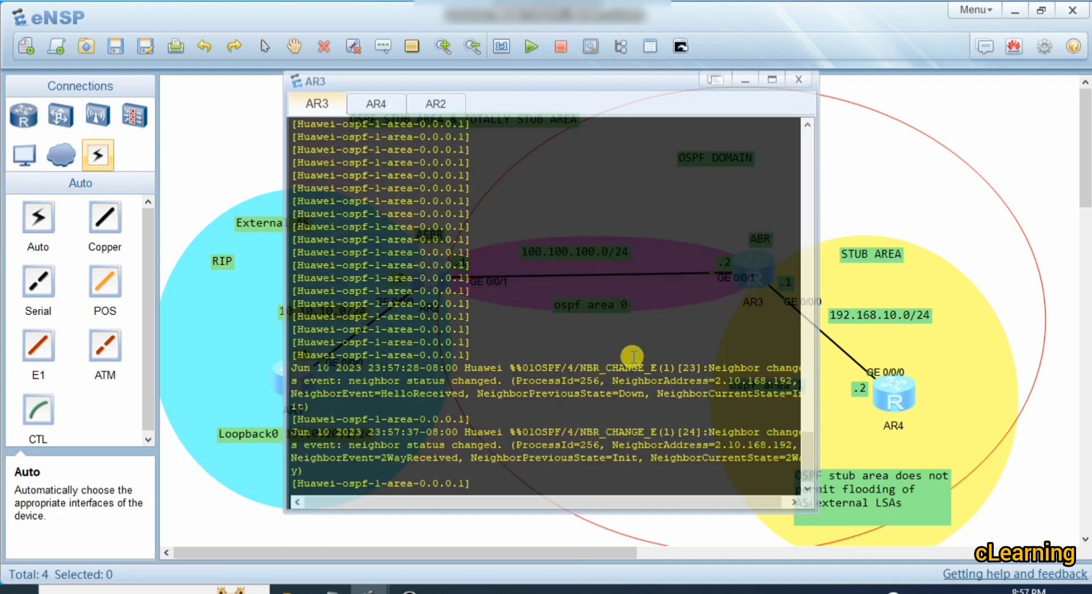
key("Return")
key("Return")
type("st")
key("Tab")
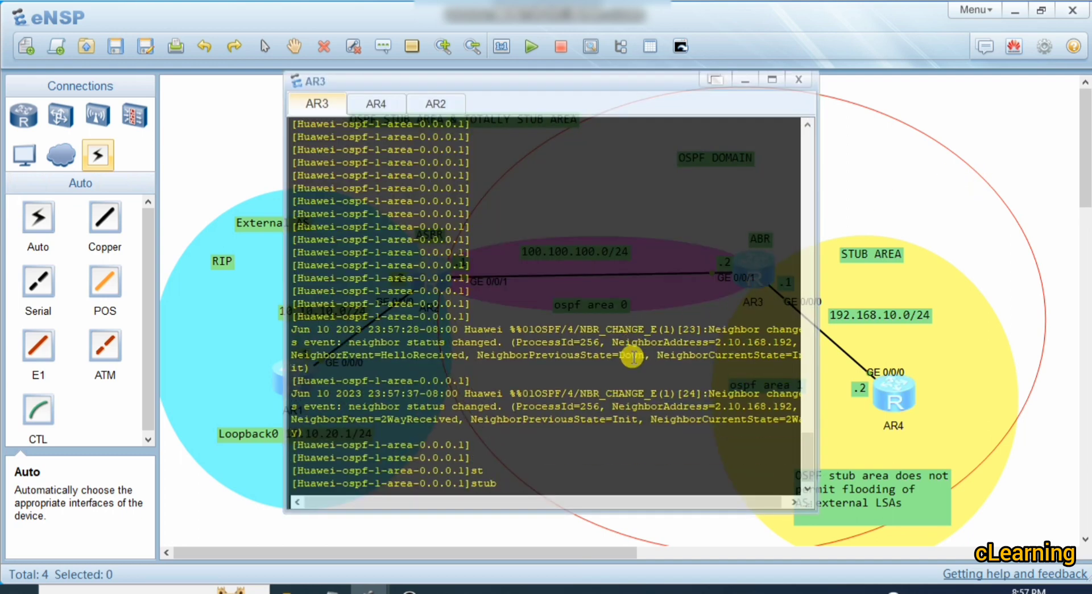
type("no")
key("Tab")
key("Return")
key("Return")
key("Return")
key("Return")
key("Return")
key("Return")
key("Return")
key("Return")
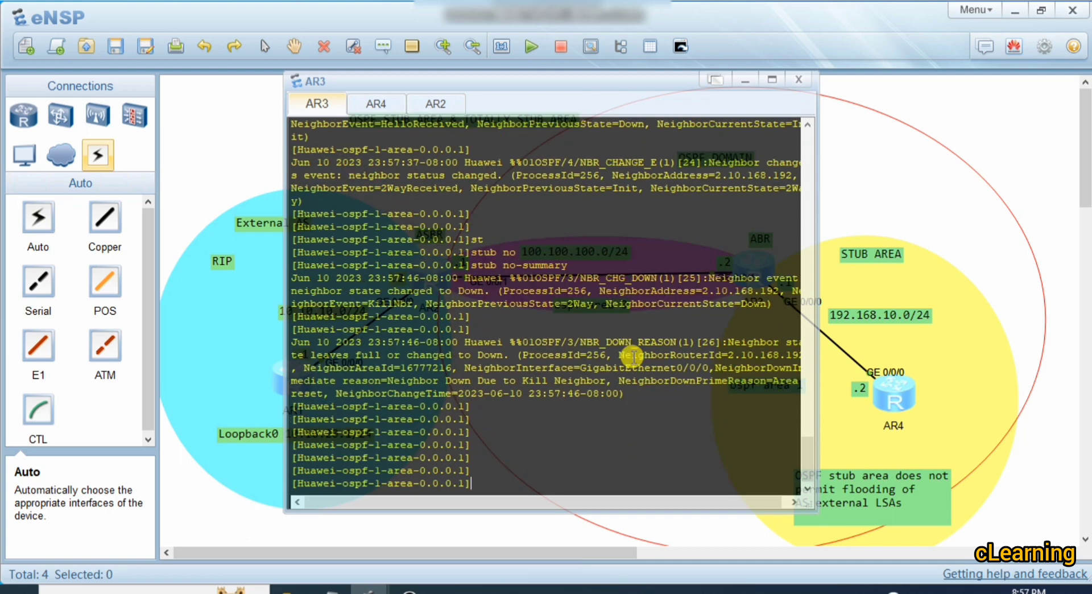
Configure OSPF area 1 on AR4 with stub no-summary, and return to the topology
double_click(894, 401)
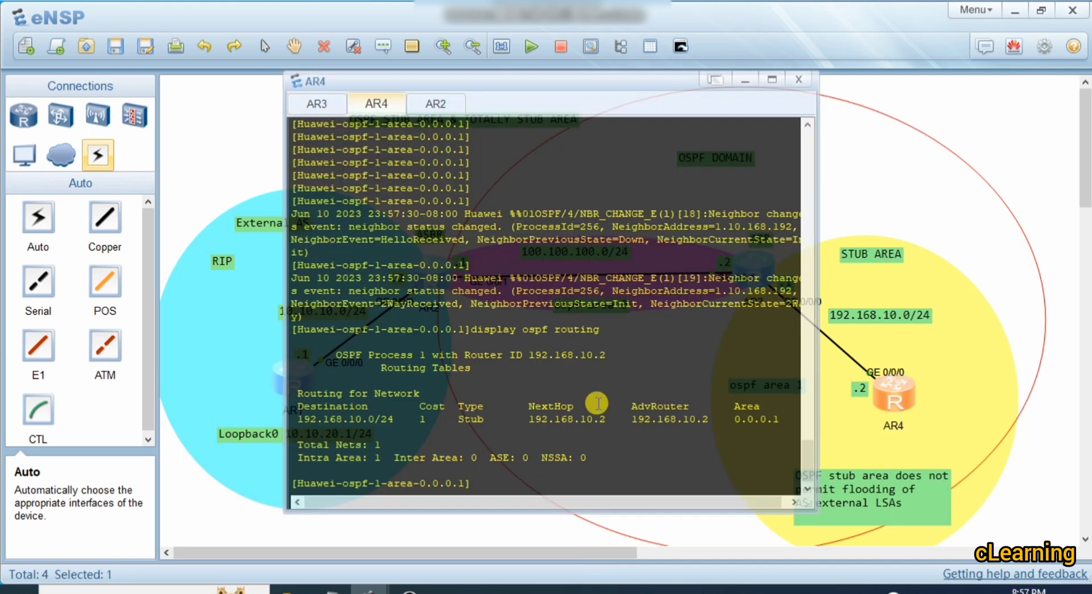
type("st")
key("Tab")
type("no")
key("Tab")
key("Return")
key("Return")
key("Return")
key("Return")
key("Return")
key("Return")
key("Return")
key("Return")
key("Return")
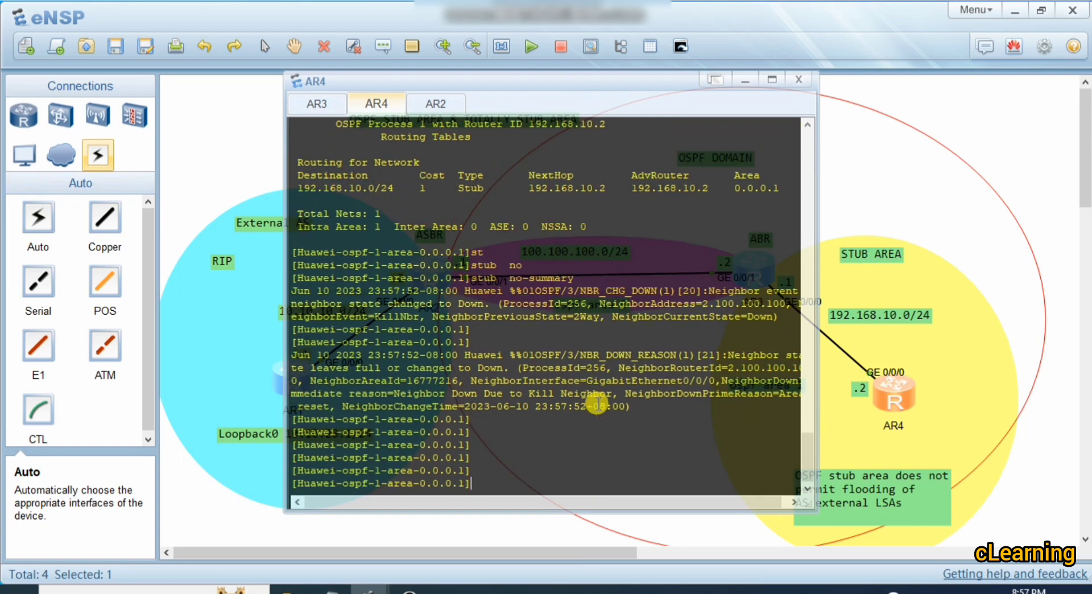
left_click_drag(686, 379, 291, 329)
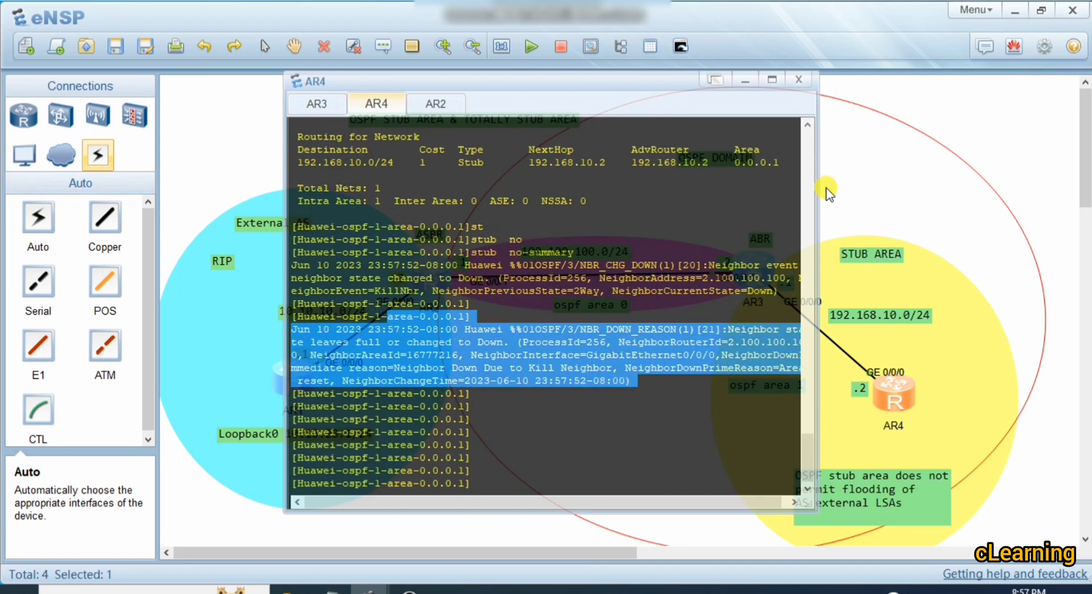
left_click(829, 189)
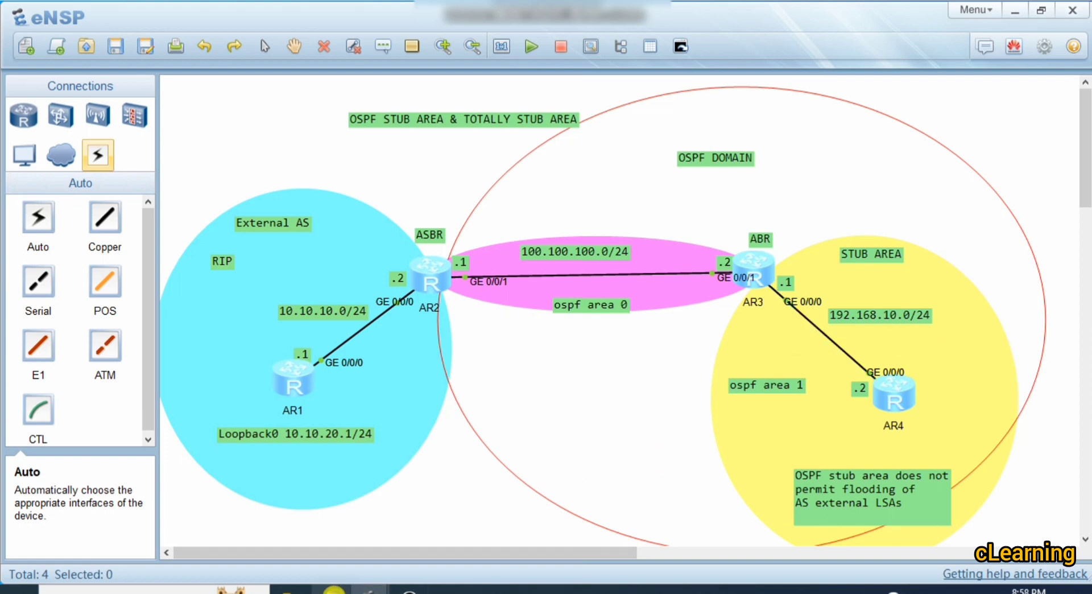
Switch to Notepad and examine the note defining a totally stubby area and its type 3 LSA restriction
left_click(331, 589)
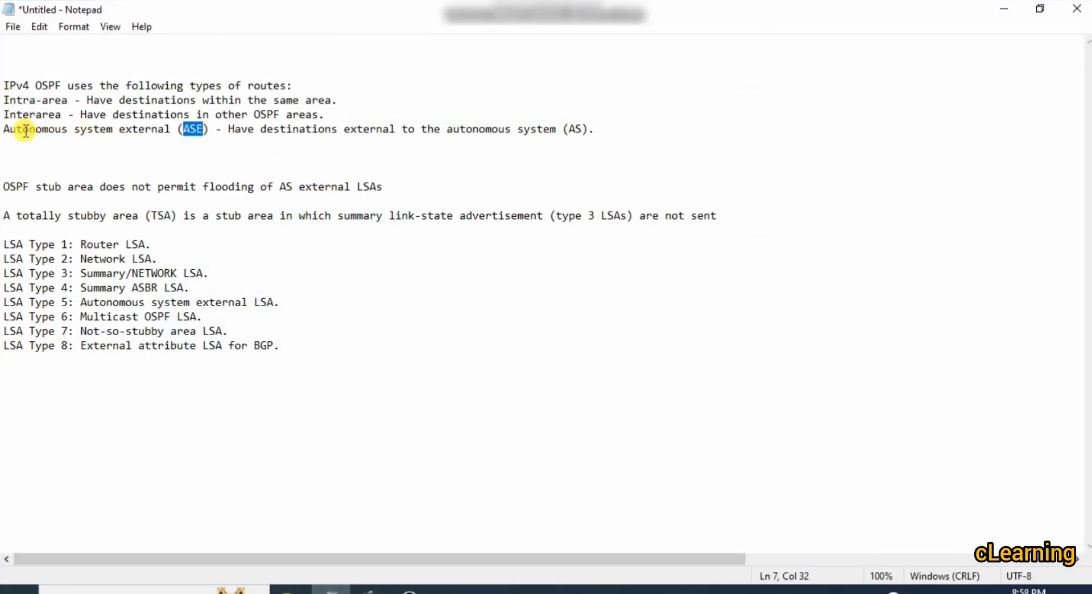
left_click_drag(4, 217, 304, 217)
left_click(234, 219)
left_click(313, 217)
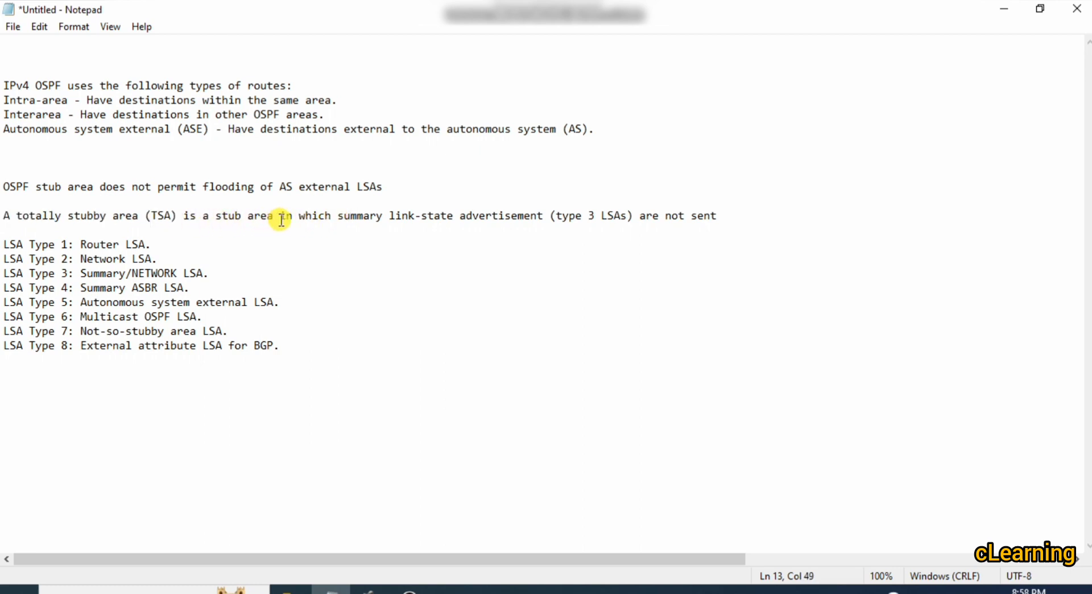
left_click_drag(338, 217, 454, 216)
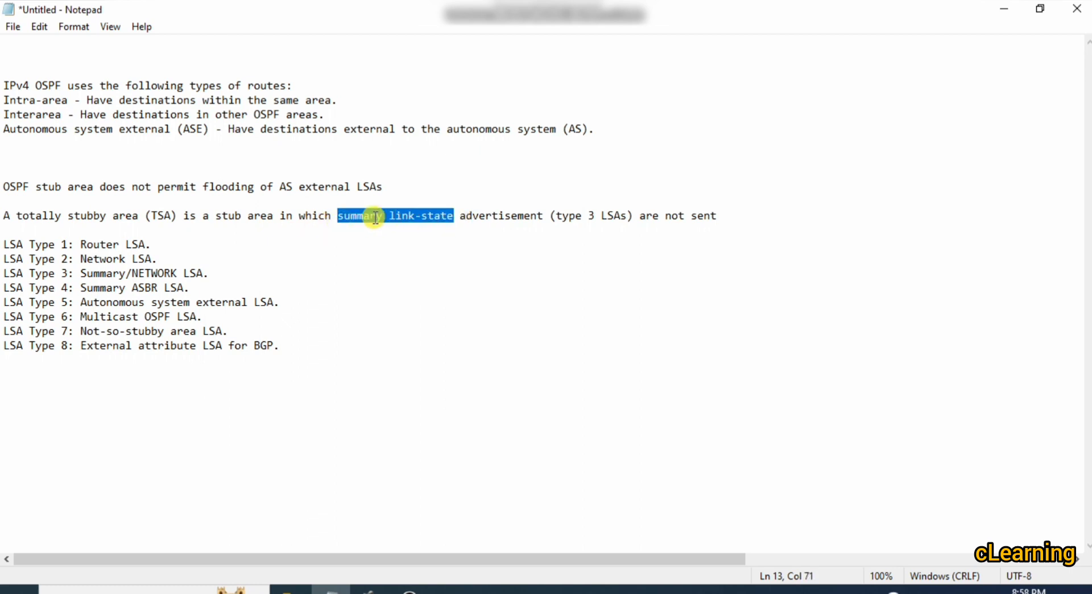
left_click_drag(344, 216, 731, 221)
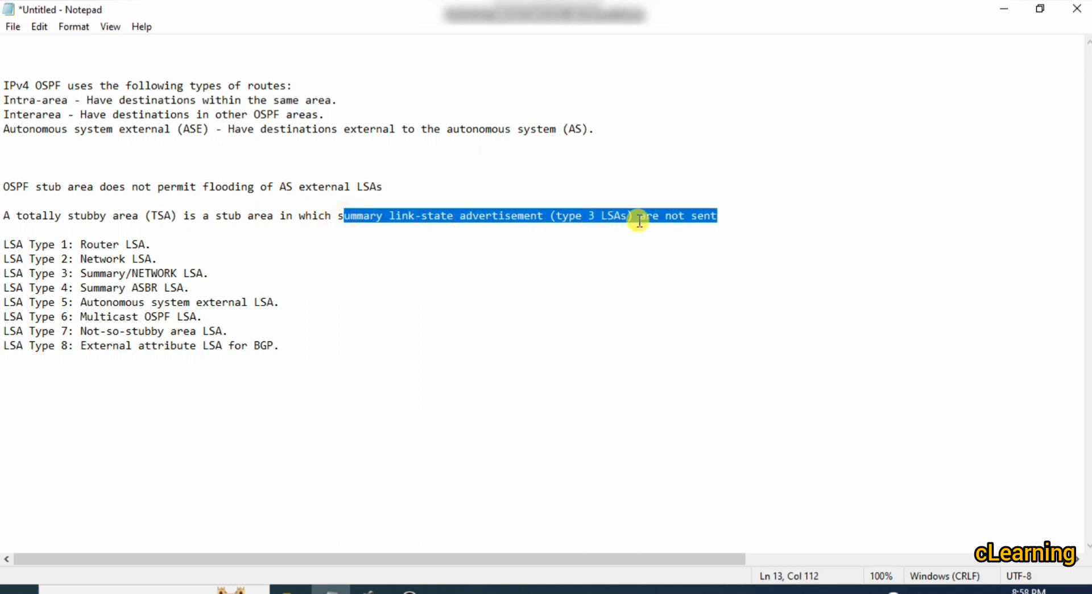
left_click_drag(550, 217, 634, 219)
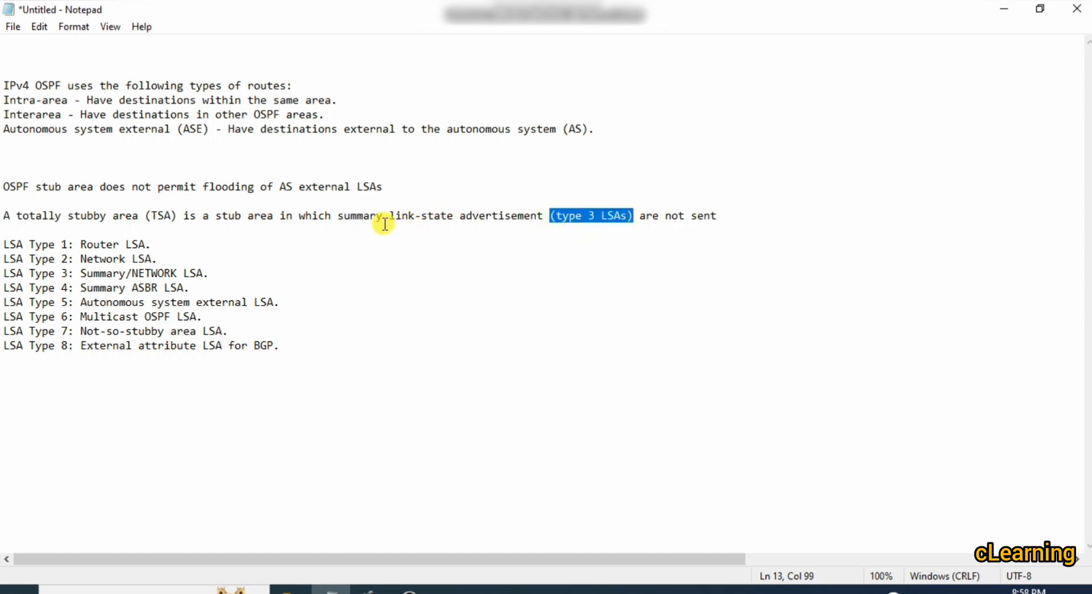
Highlight the note's wording on summary link-state advertisements and "are not sent", and return from Notepad to the eNSP topology
left_click_drag(363, 217, 511, 213)
left_click_drag(621, 216, 739, 222)
left_click(1004, 9)
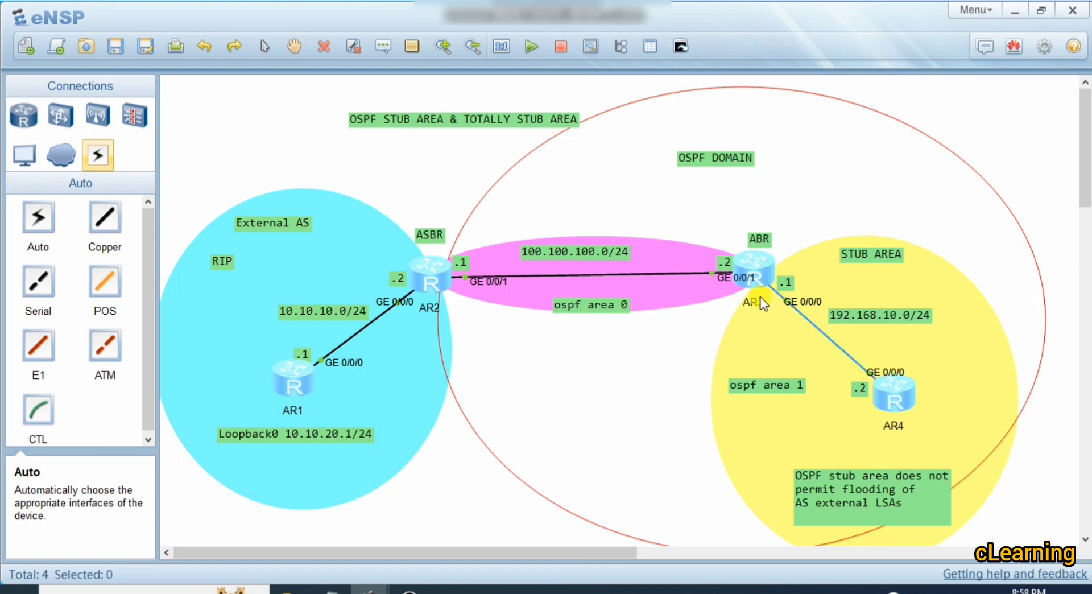
Find the earlier stub-area OSPF routing table in AR4's console history, highlight its 100.100.100.0/24 route and return to the topology
double_click(901, 390)
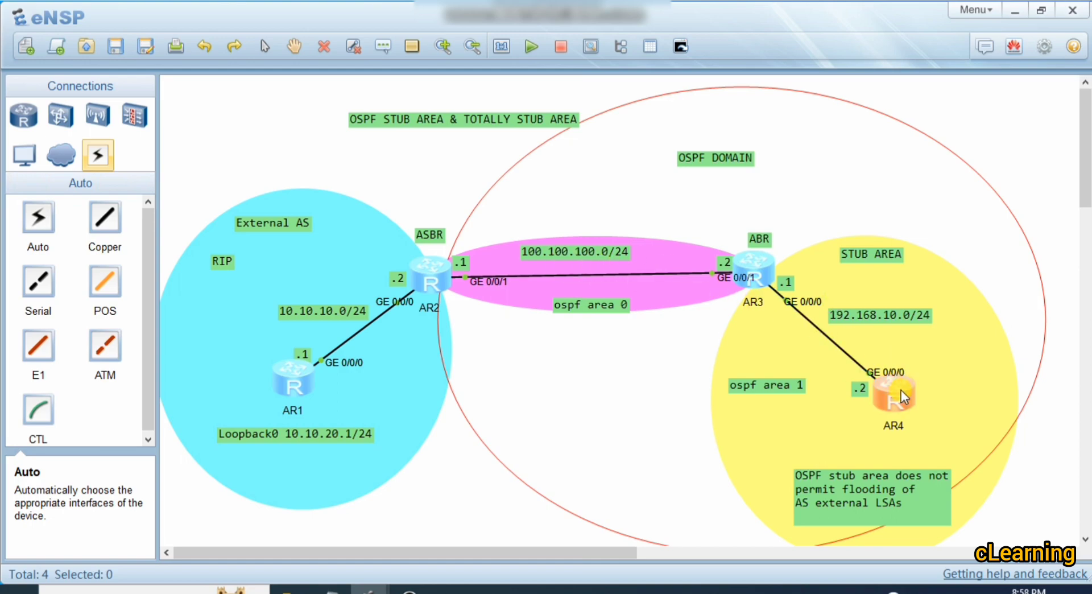
scroll(669, 372, "up", 10)
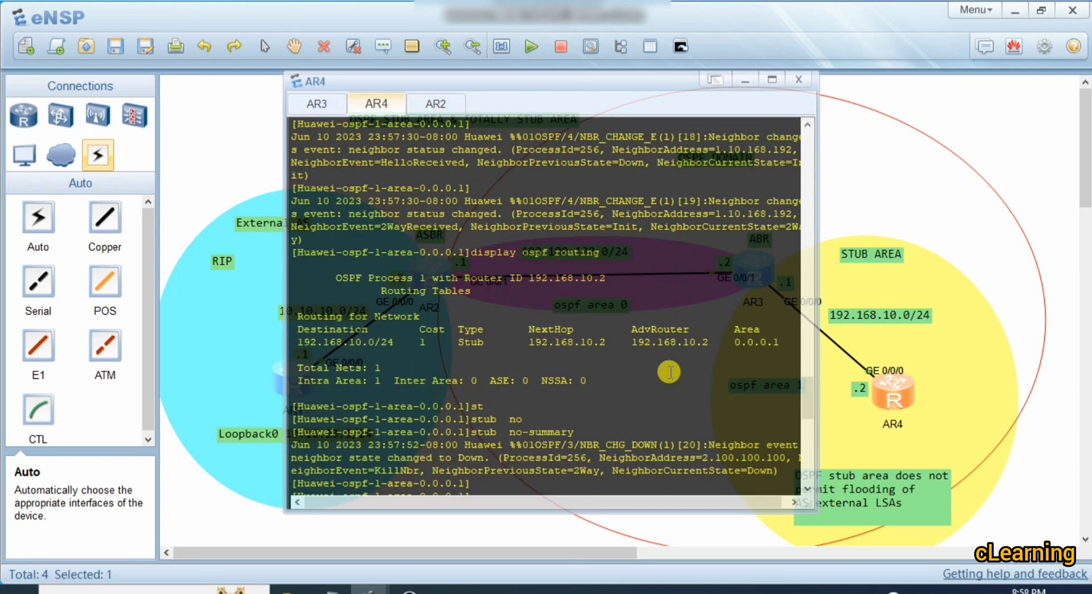
scroll(669, 371, "up", 1)
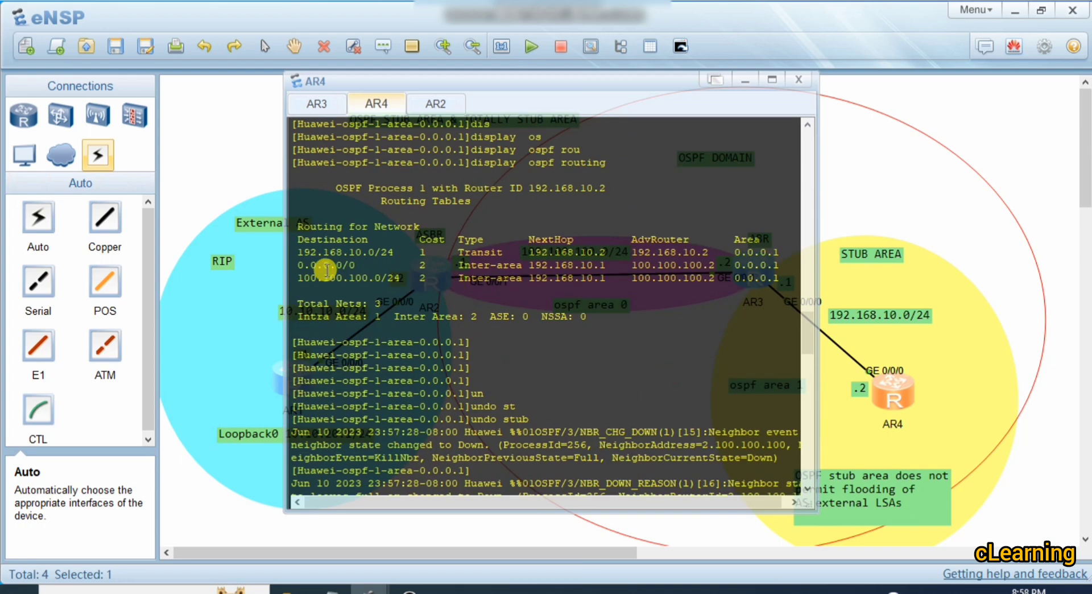
left_click_drag(293, 251, 765, 284)
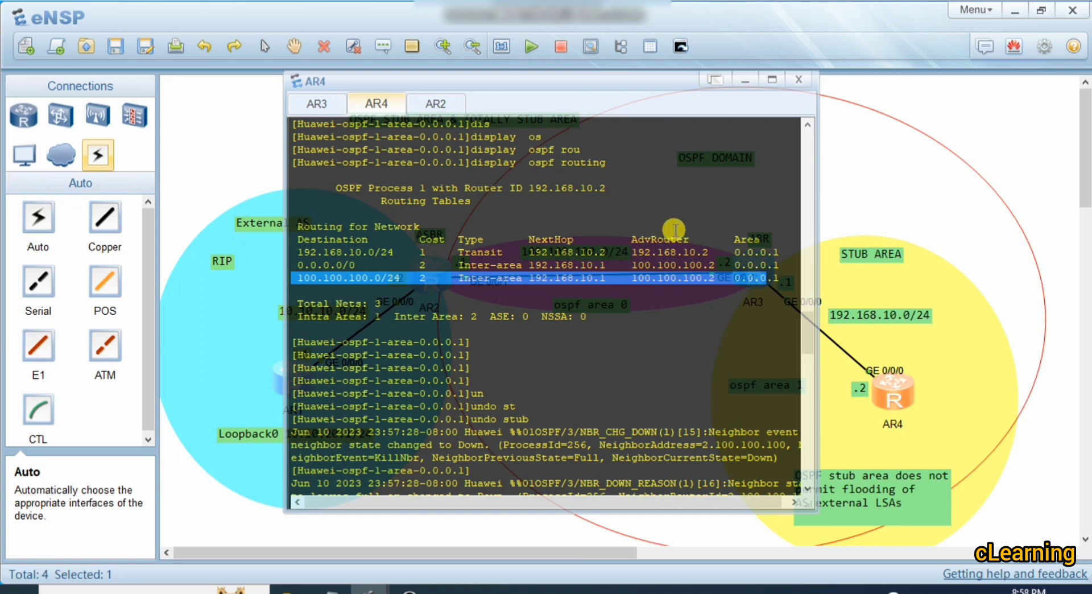
left_click(883, 191)
Review AR4's earlier stub-area routing table again, highlighting the 100.100.100.0/24 and 0.0.0.0/0 inter-area routes, and return to the topology
double_click(892, 392)
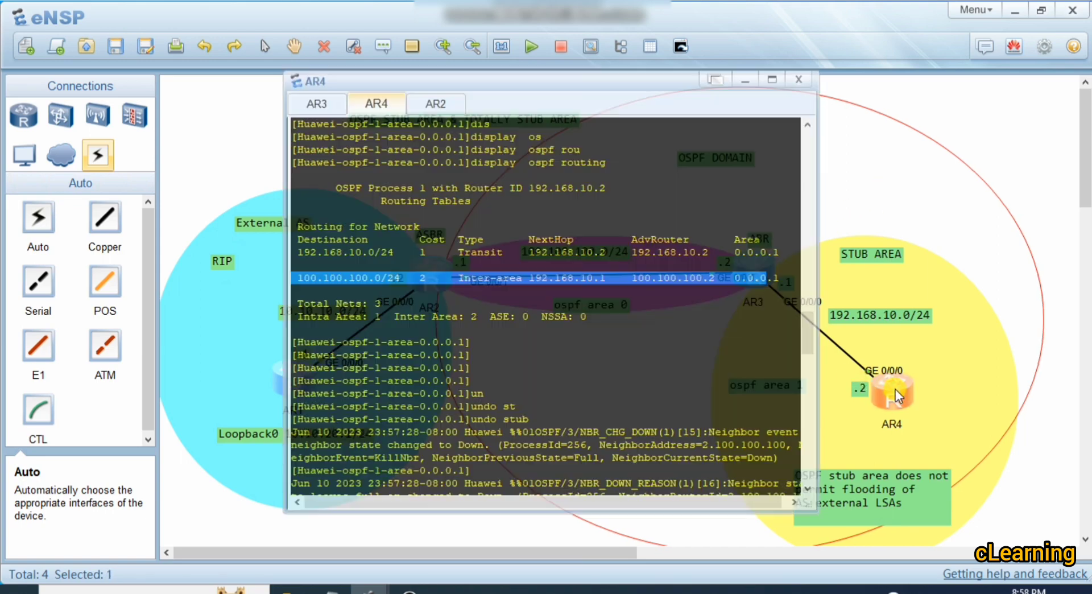
scroll(511, 305, "up", 10)
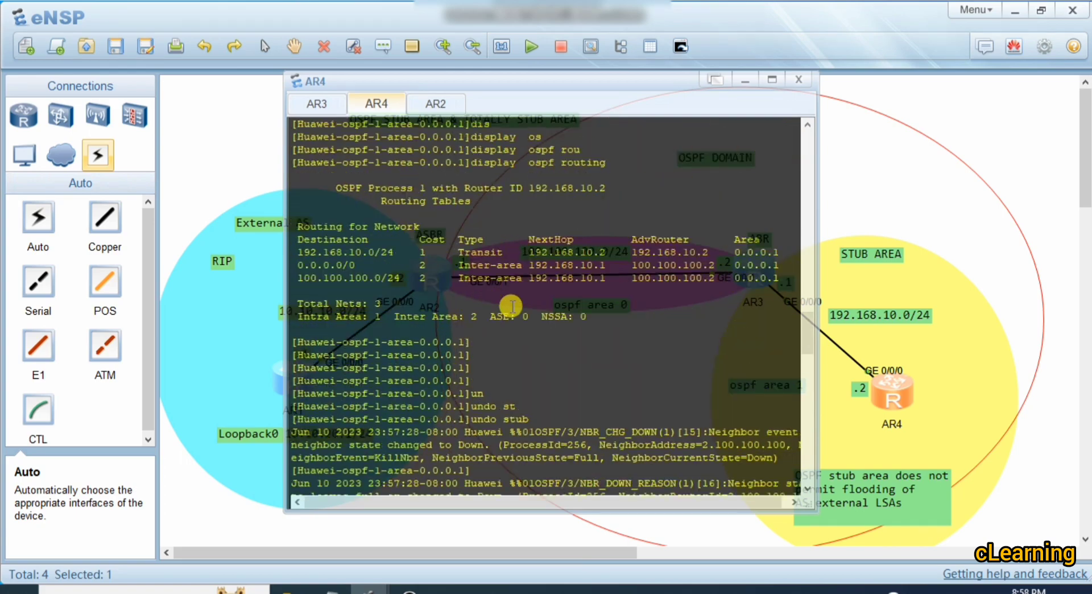
scroll(591, 290, "down", 10)
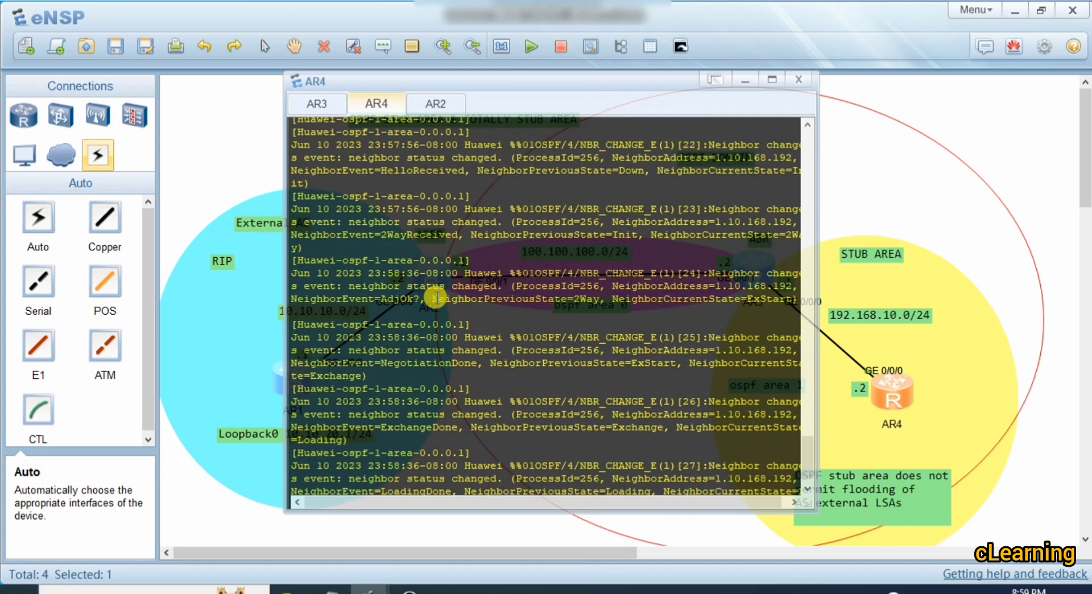
scroll(435, 293, "up", 5)
scroll(435, 296, "down", 3)
scroll(434, 296, "up", 5)
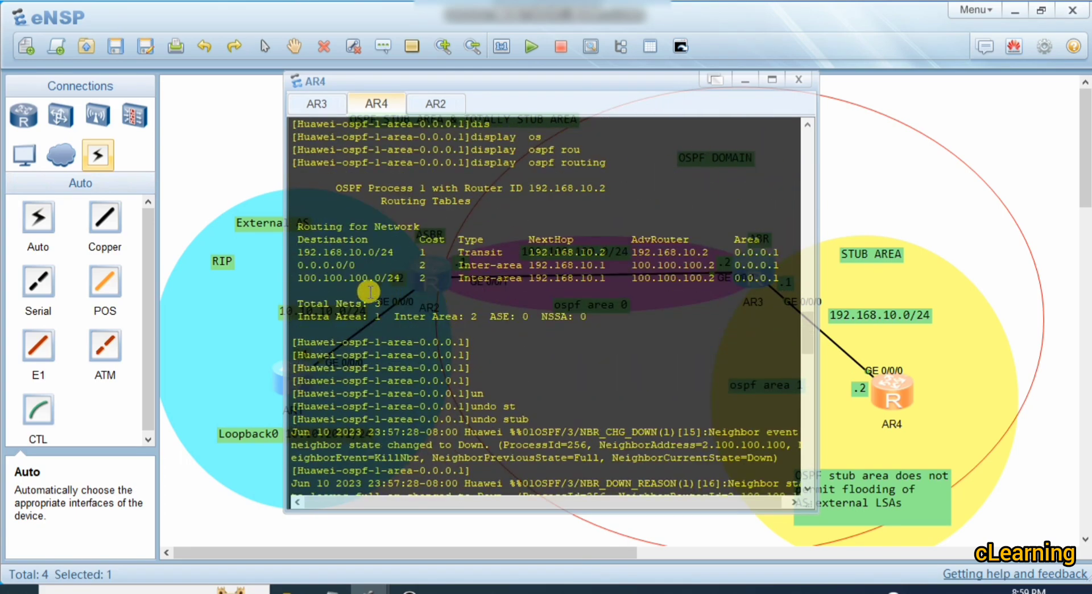
left_click_drag(298, 278, 727, 287)
left_click_drag(284, 263, 731, 268)
left_click(915, 302)
Display AR4's current OSPF routing table for the totally stub area, highlight the 0.0.0.0/0 default route and return to the topology
double_click(886, 391)
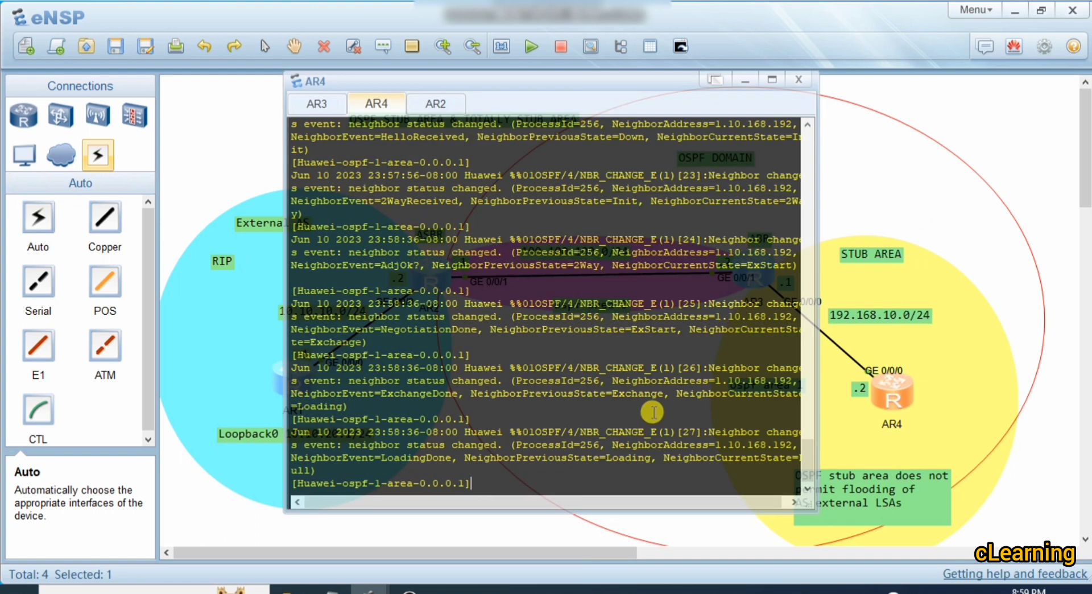
type("dis")
key("Tab")
type("os")
key("Tab")
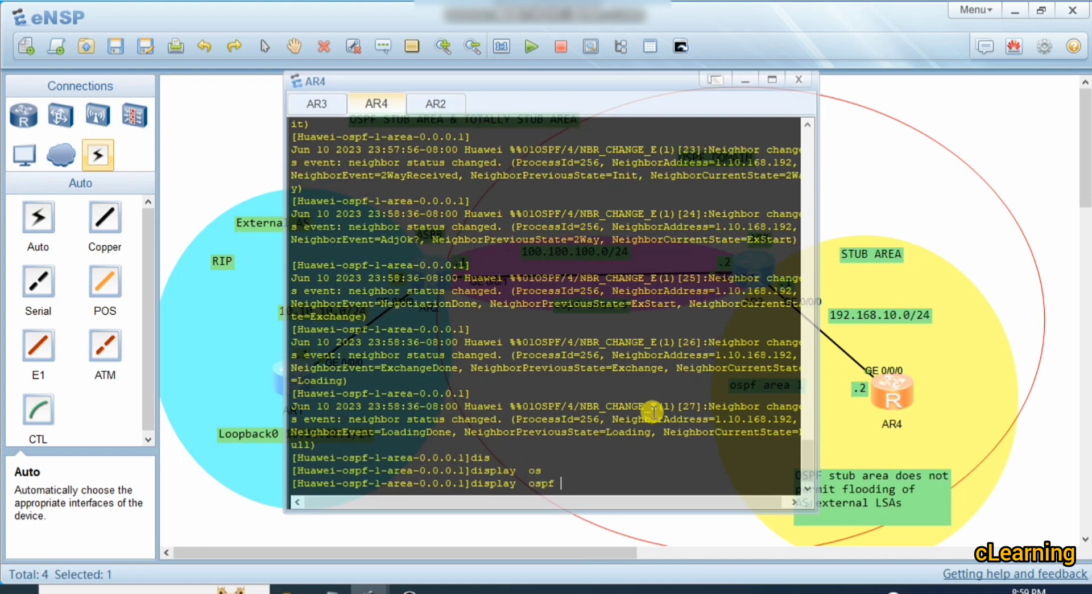
type("rou")
key("Tab")
key("Return")
key("Return")
key("Return")
key("Return")
key("Return")
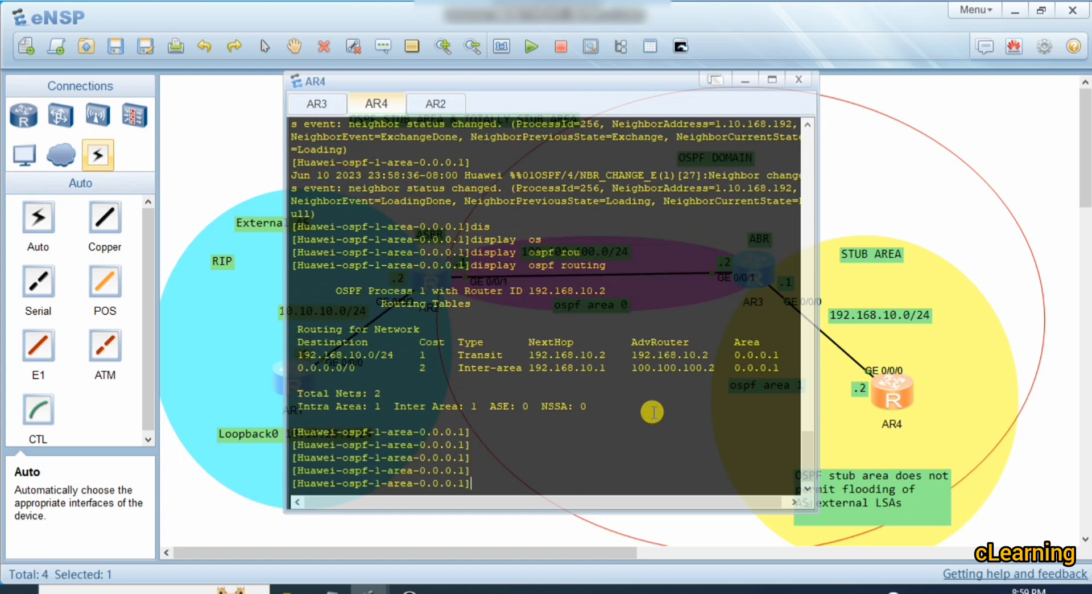
key("Return")
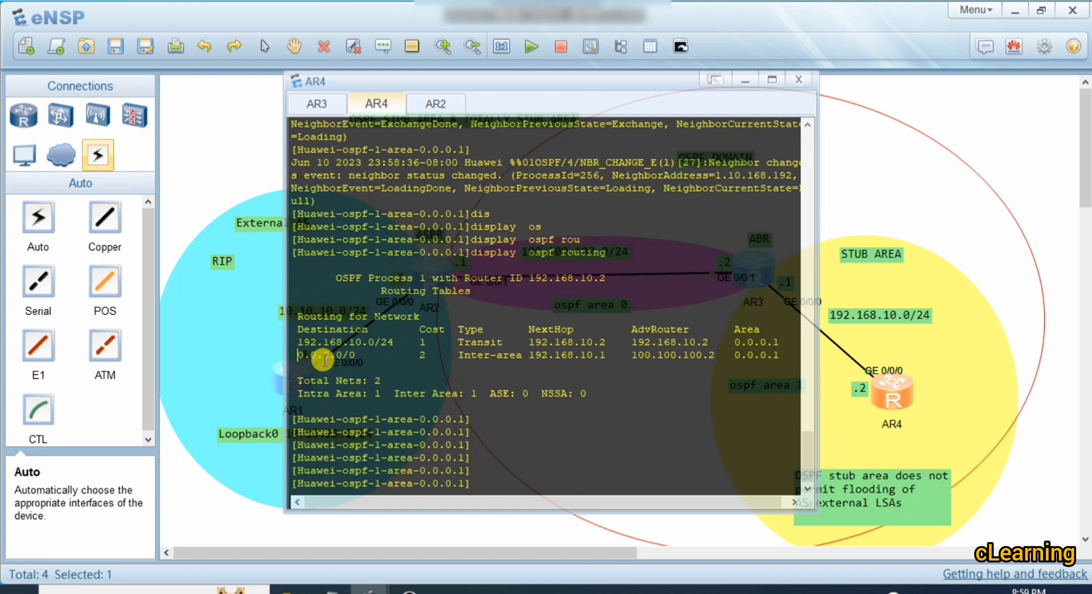
left_click_drag(297, 354, 794, 379)
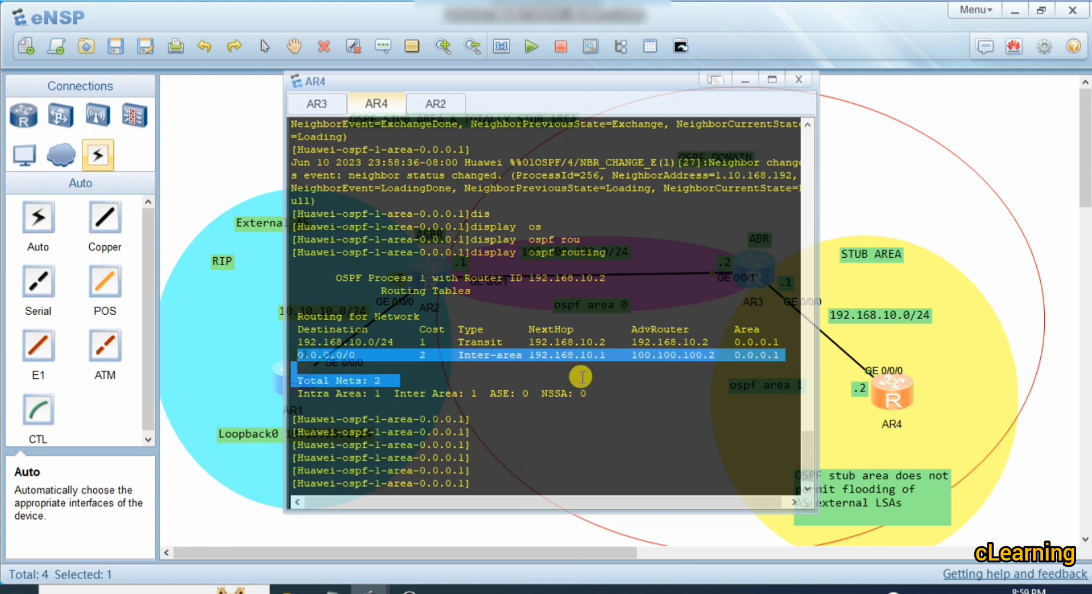
left_click(912, 332)
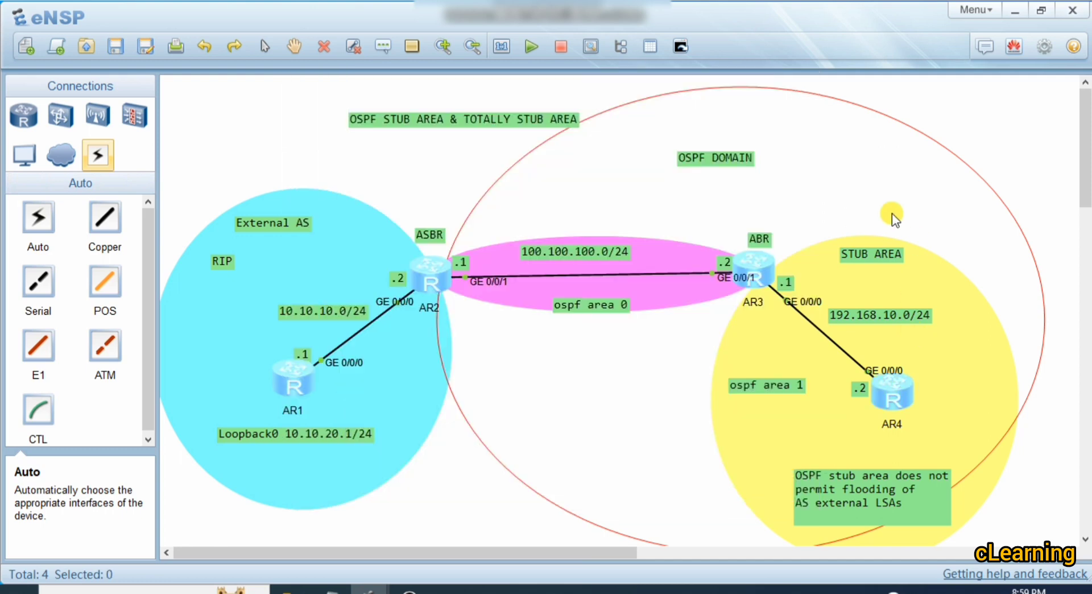